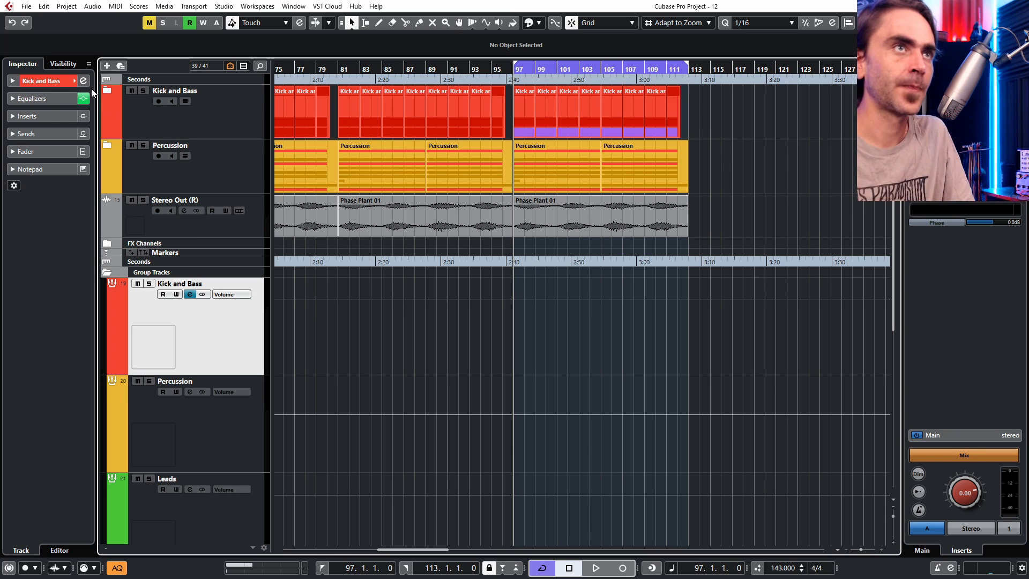
- Open the Kick and Bass group's channel settings and load Snap Heap in its third insert slot
{"action": "left_click", "coordinate": [83, 81]}
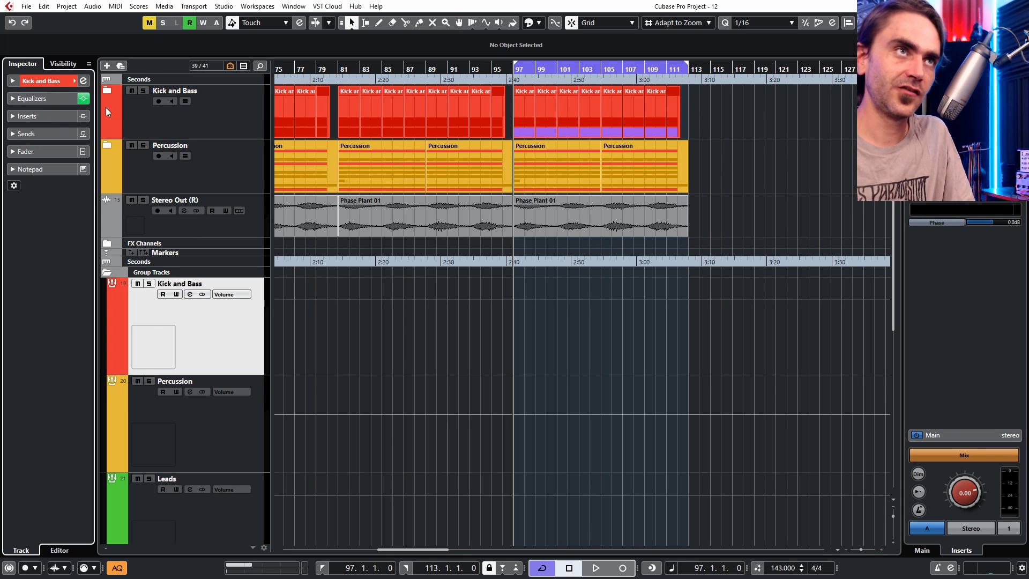
{"action": "left_click", "coordinate": [83, 80]}
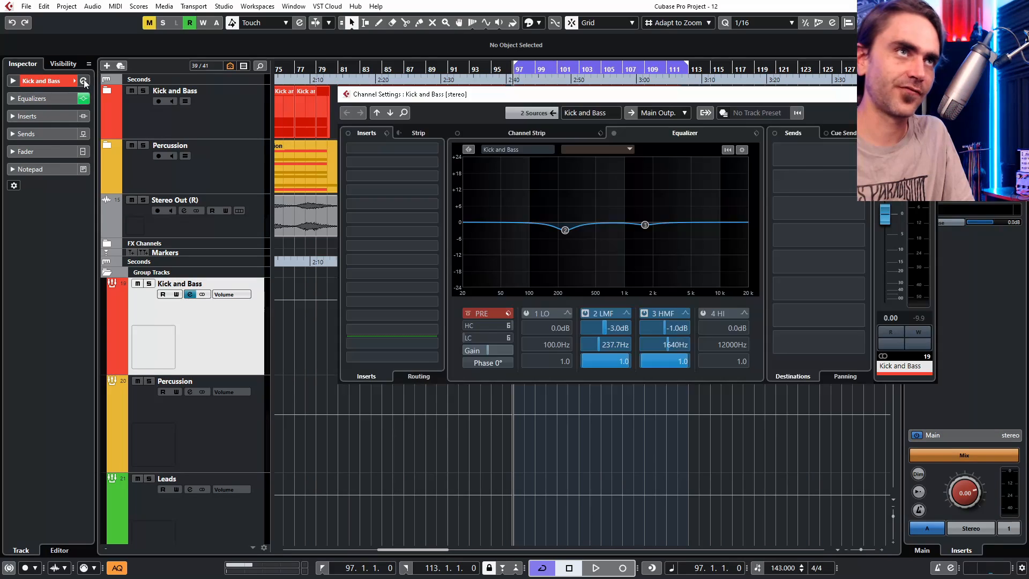
{"action": "left_click", "coordinate": [375, 172]}
{"action": "left_click", "coordinate": [351, 204]}
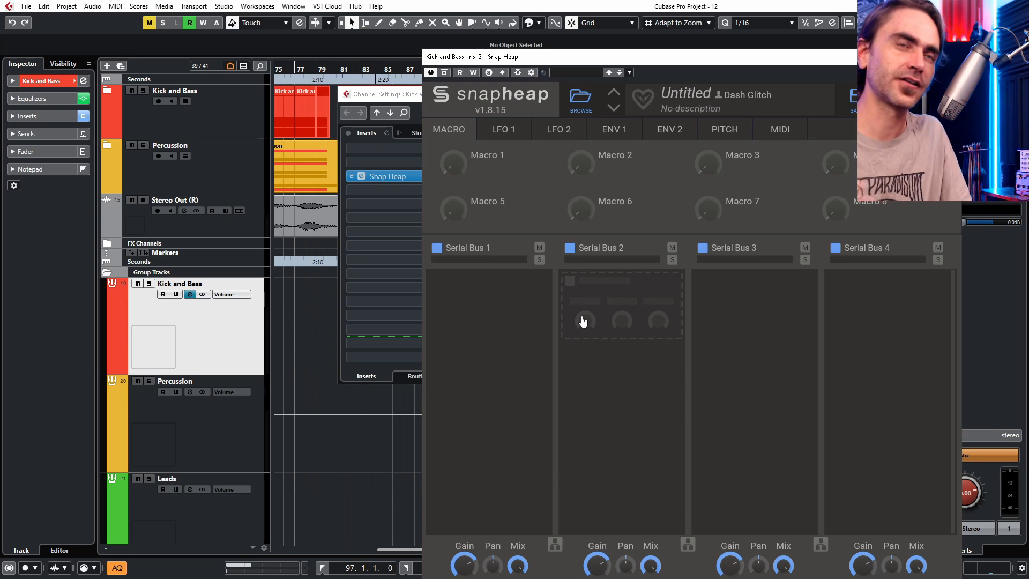
- Add a Nonlinear Filter to Serial Bus 1 and set its mode to Saturated
{"action": "left_click", "coordinate": [499, 303]}
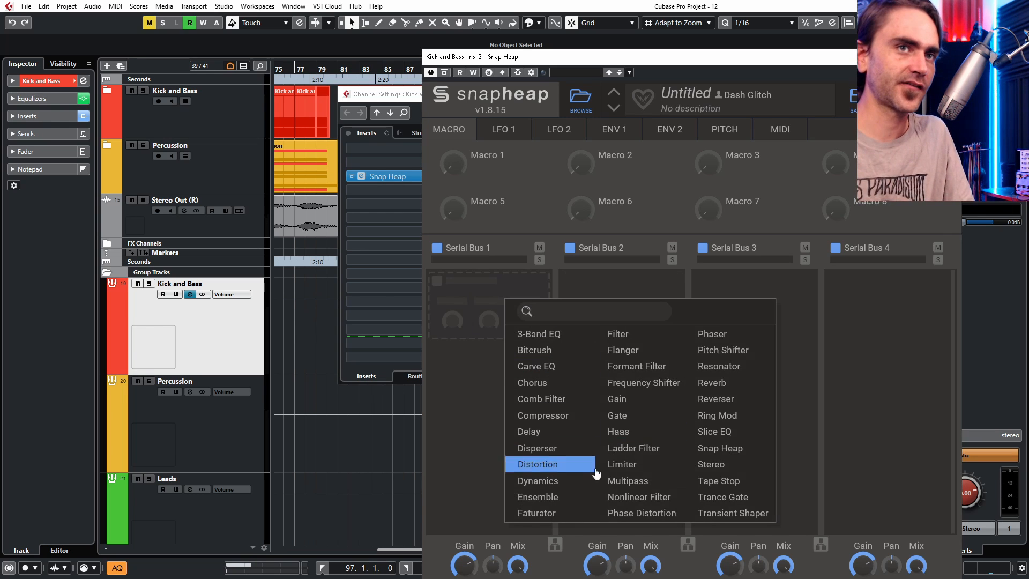
{"action": "left_click", "coordinate": [639, 497]}
{"action": "left_click", "coordinate": [491, 420]}
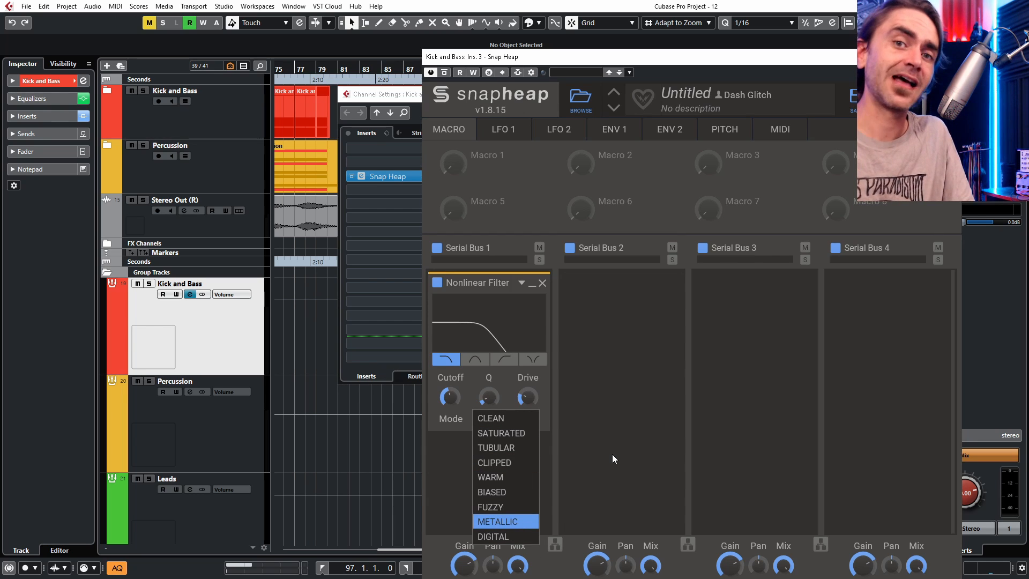
{"action": "left_click", "coordinate": [501, 433]}
{"action": "left_click", "coordinate": [582, 294]}
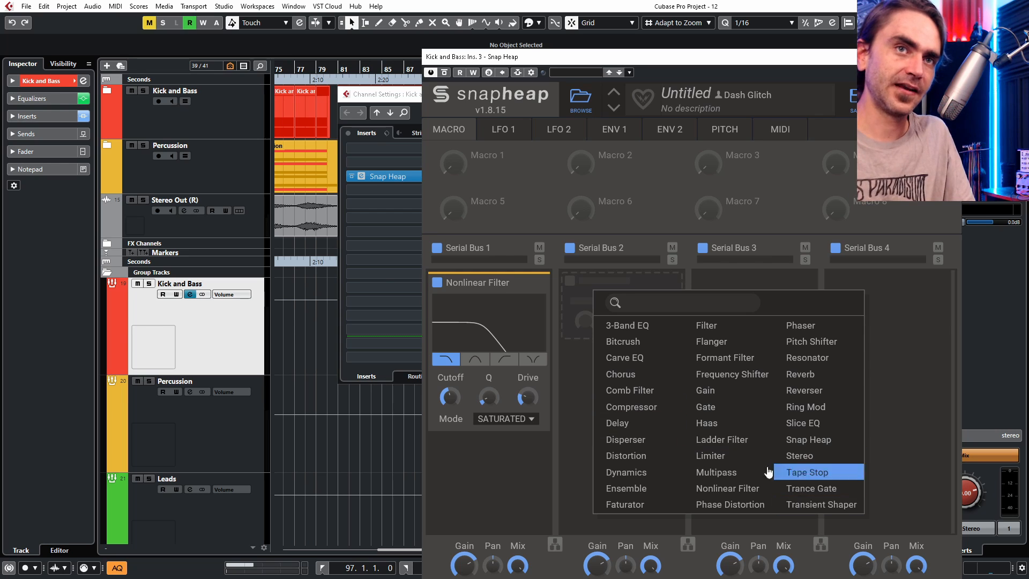
{"action": "left_click", "coordinate": [730, 441]}
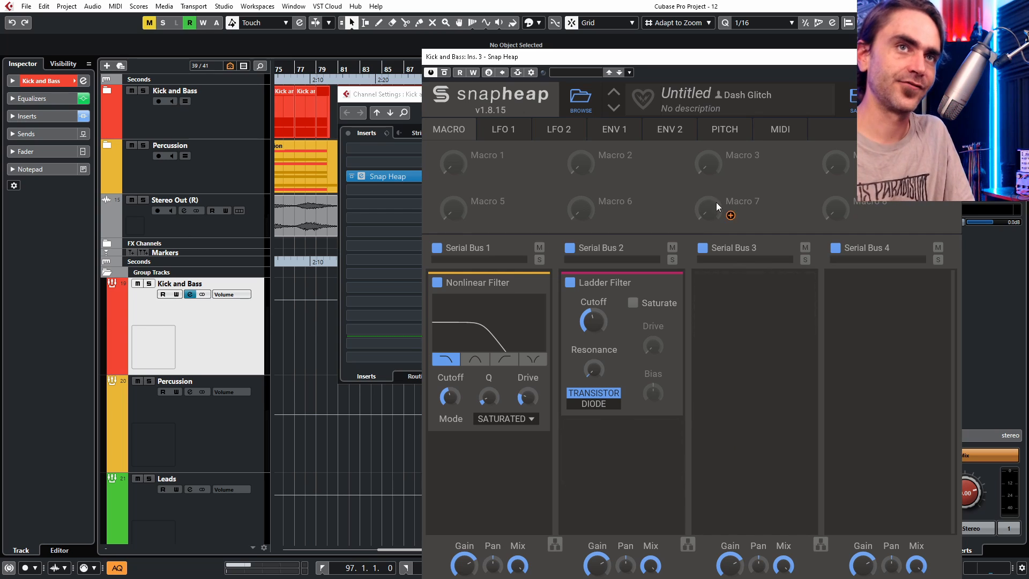
{"action": "left_click", "coordinate": [675, 282]}
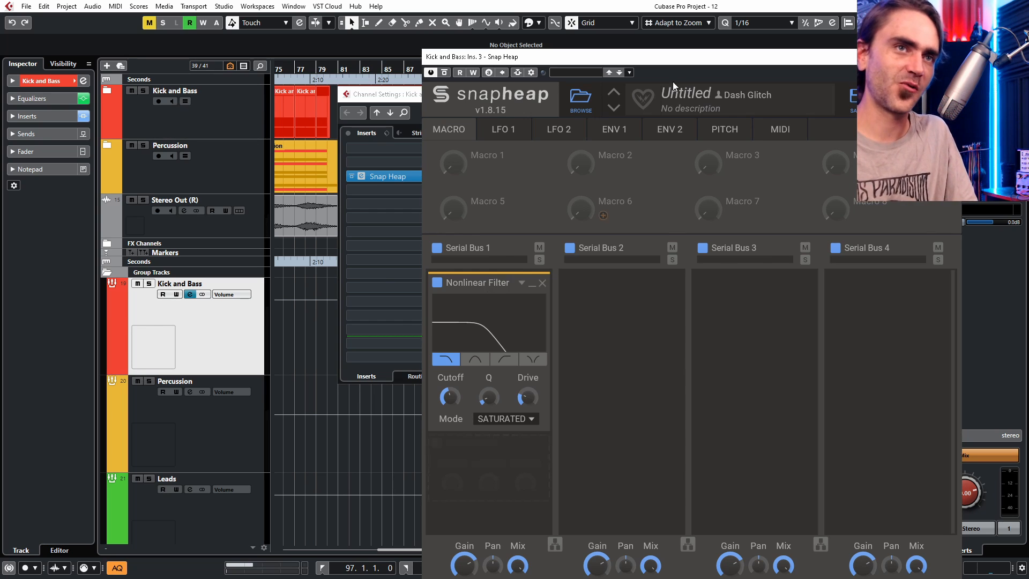
- Set the Nonlinear Filter to Digital mode with a high-pass shape, and try its Drive high before lowering it again
{"action": "left_click", "coordinate": [525, 423]}
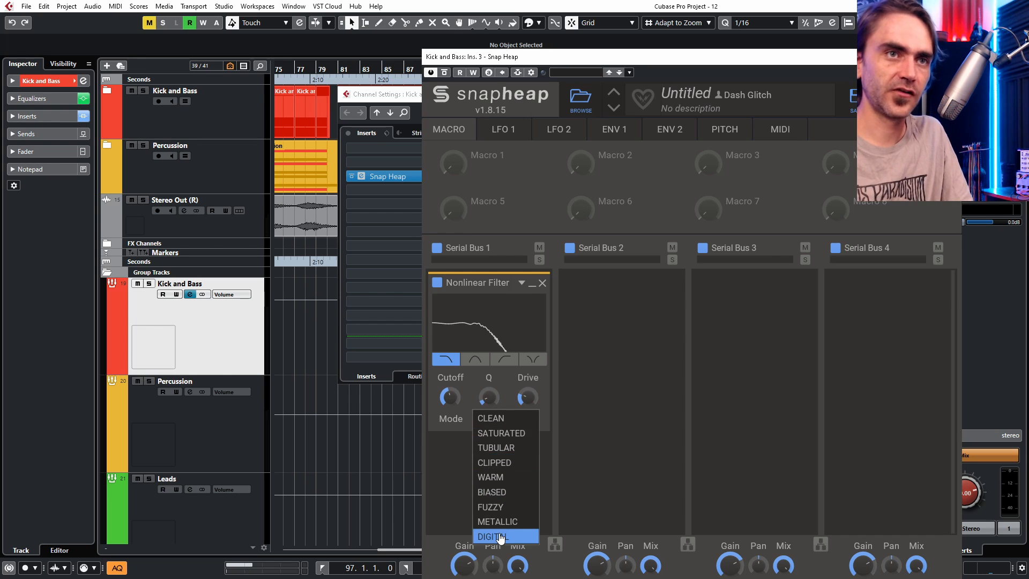
{"action": "left_click", "coordinate": [500, 536]}
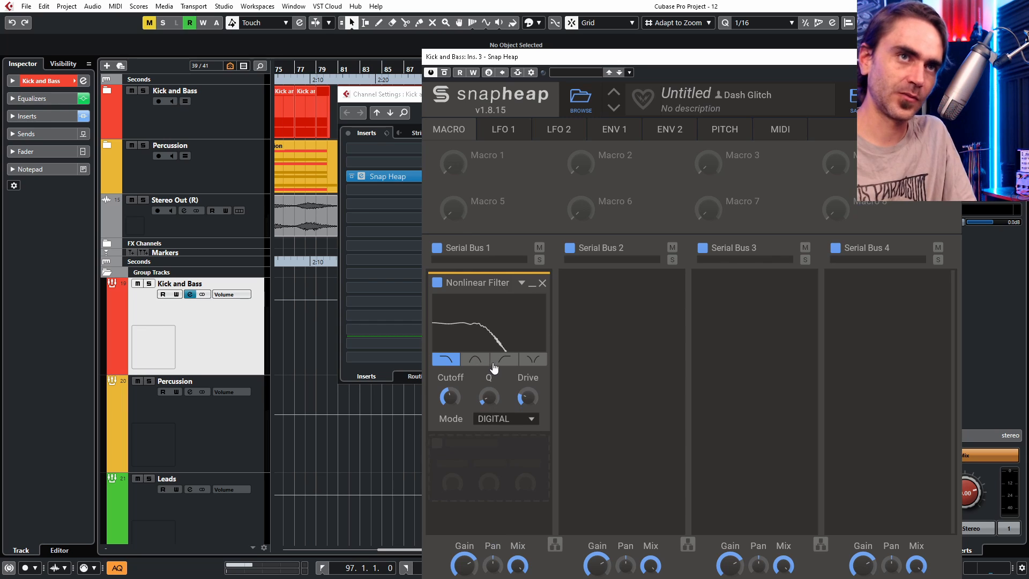
{"action": "left_click", "coordinate": [502, 362]}
{"action": "left_click_drag", "start_coordinate": [519, 397], "coordinate": [527, 354]}
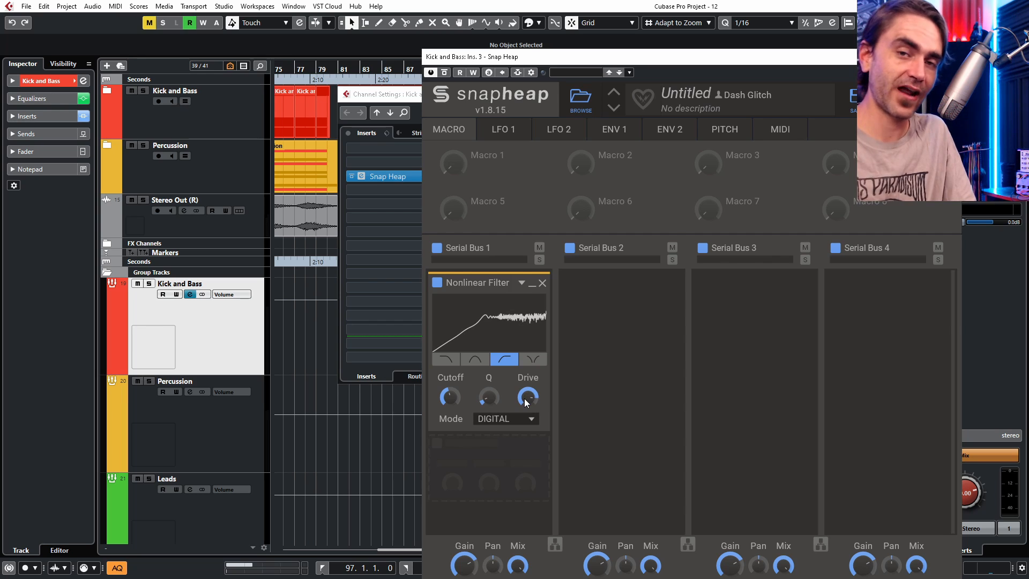
{"action": "left_click_drag", "start_coordinate": [527, 355], "coordinate": [527, 412]}
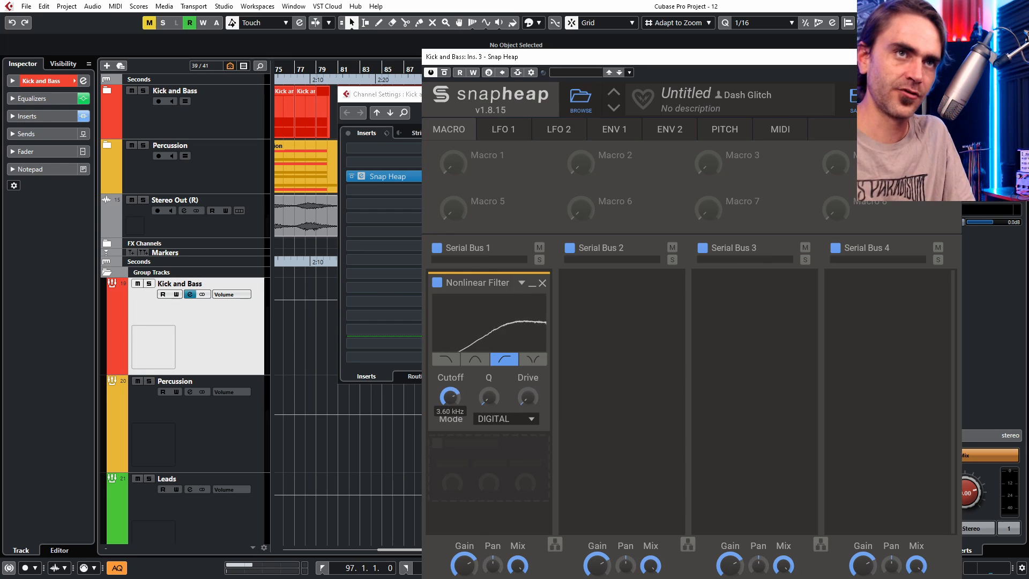
- Try the Nonlinear Filter in Saturated mode with different Drive and Q amounts
{"action": "left_click", "coordinate": [530, 418]}
{"action": "left_click", "coordinate": [520, 431]}
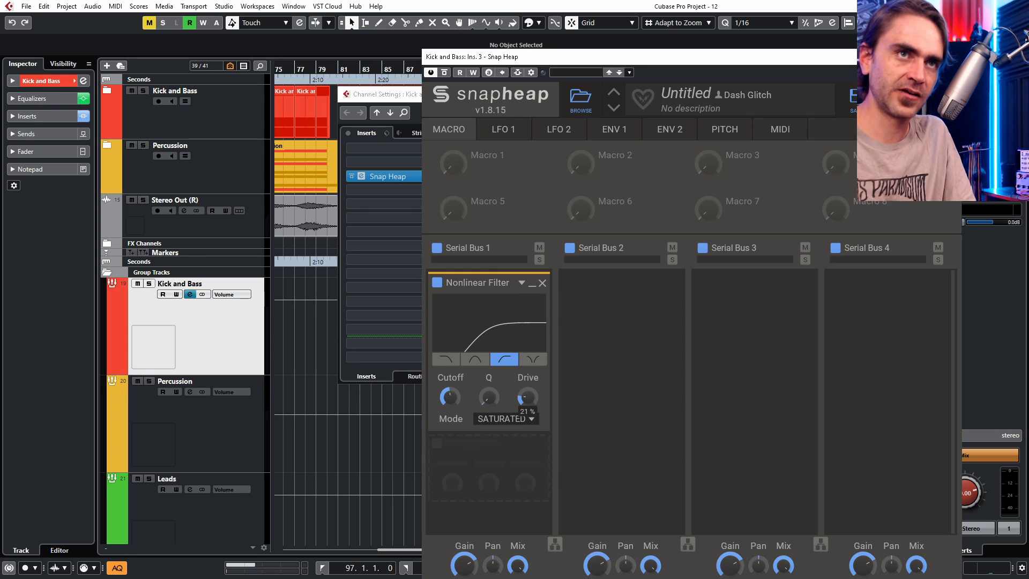
{"action": "left_click_drag", "start_coordinate": [527, 397], "coordinate": [489, 363]}
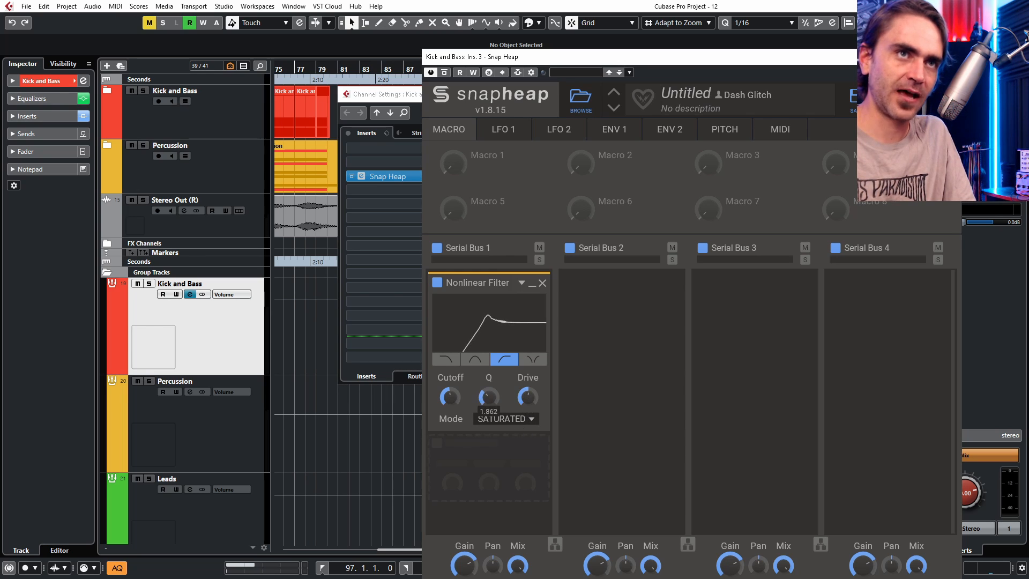
{"action": "left_click_drag", "start_coordinate": [527, 399], "coordinate": [487, 362]}
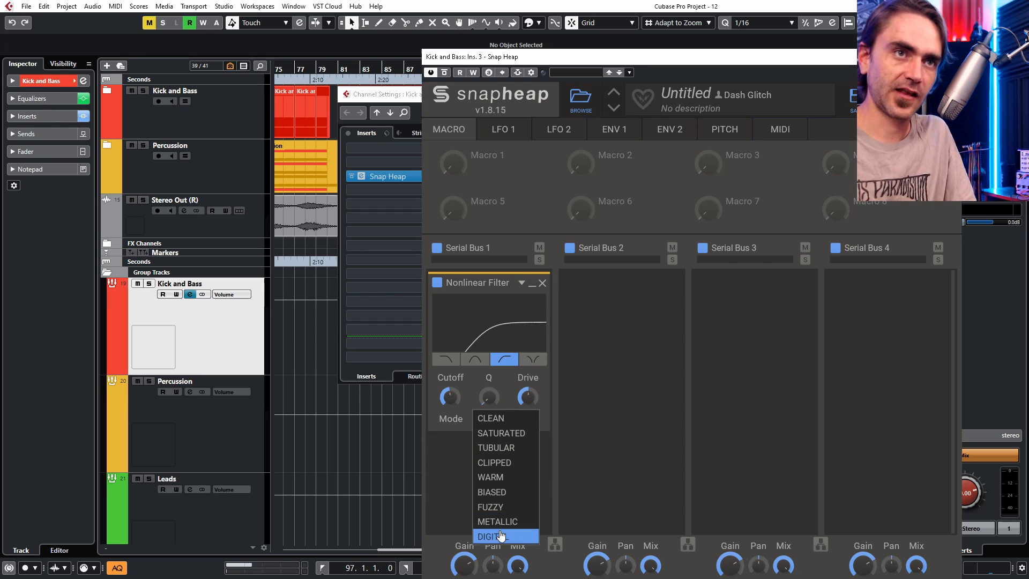
- Return the filter to Digital mode, tune its cutoff, Q and Drive during playback, and turn Serial Bus 1's Mix fully down
{"action": "left_click", "coordinate": [502, 536]}
{"action": "left_click_drag", "start_coordinate": [531, 397], "coordinate": [487, 382]}
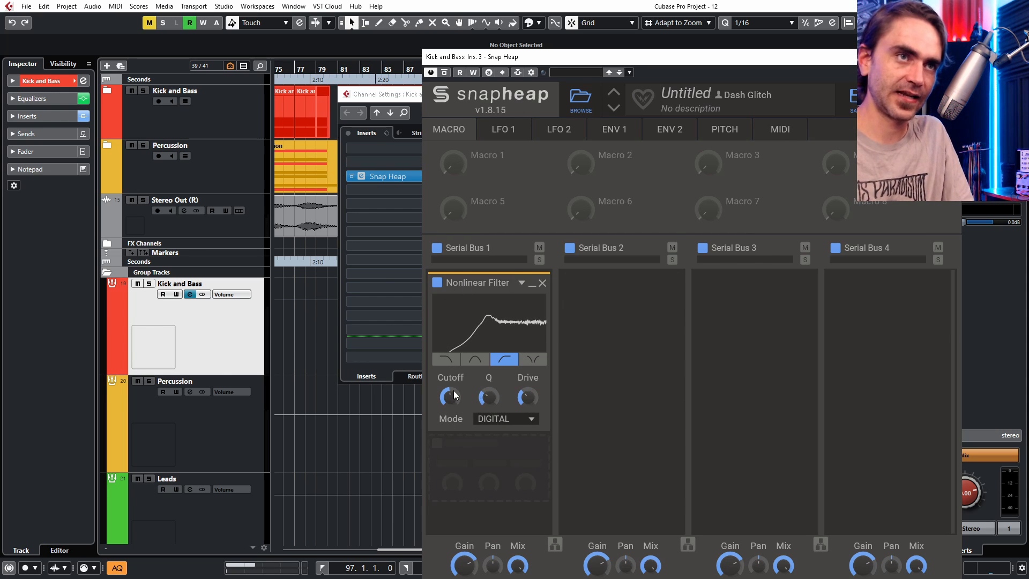
{"action": "key", "text": "space"}
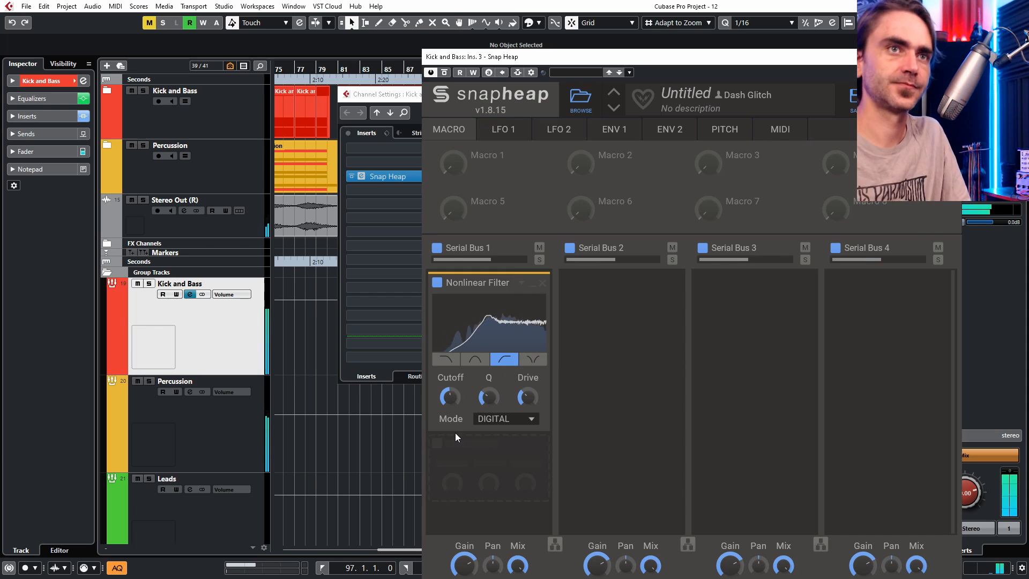
{"action": "left_click_drag", "start_coordinate": [453, 399], "coordinate": [453, 411]}
{"action": "left_click_drag", "start_coordinate": [529, 400], "coordinate": [529, 409]}
{"action": "left_click_drag", "start_coordinate": [490, 400], "coordinate": [453, 387]}
{"action": "left_click_drag", "start_coordinate": [518, 564], "coordinate": [518, 578]}
- Reposition the Snap Heap window, assign Macro 1 to the Nonlinear Filter's cutoff, and name the macro Filter
{"action": "left_click_drag", "start_coordinate": [527, 60], "coordinate": [453, 25]}
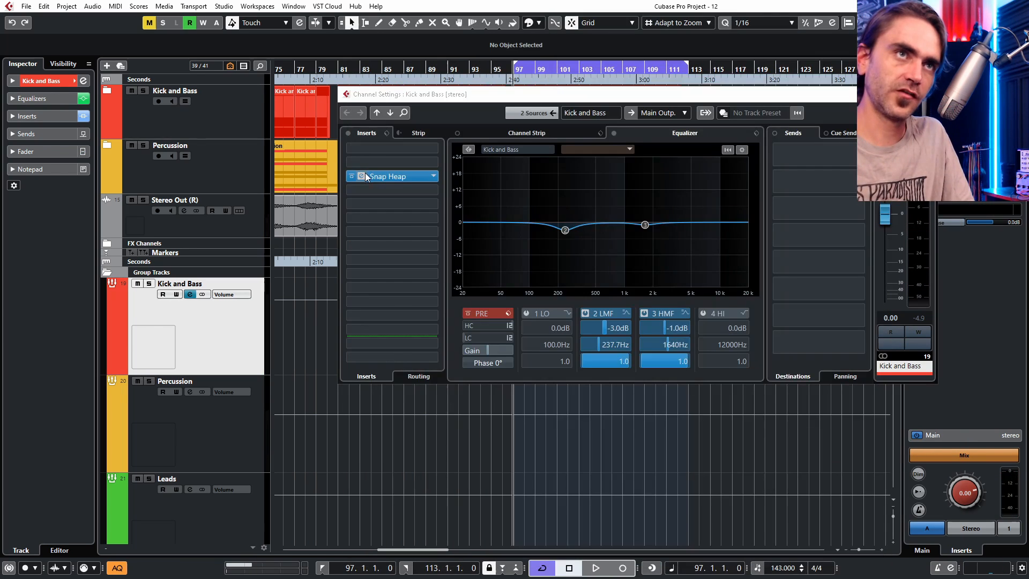
{"action": "left_click", "coordinate": [362, 176]}
{"action": "left_click_drag", "start_coordinate": [401, 134], "coordinate": [377, 368]}
{"action": "type", "text": "Filter"}
{"action": "key", "text": "Return"}
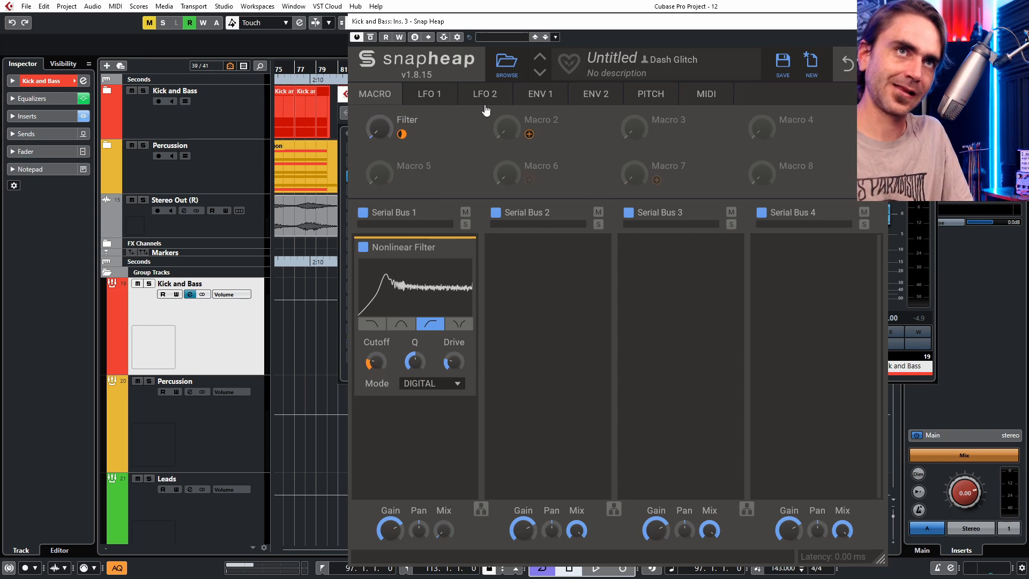
- Assign the second macro, named Mix, to Serial Bus 1's Mix, and test it with the Filter macro at about 60%
{"action": "left_click", "coordinate": [528, 134]}
{"action": "left_click", "coordinate": [443, 531]}
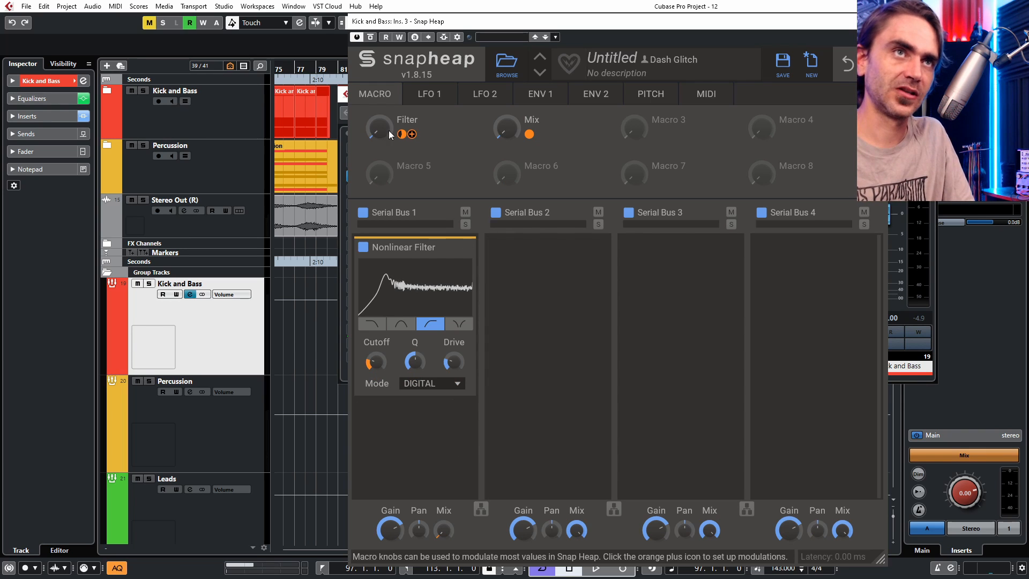
{"action": "left_click_drag", "start_coordinate": [502, 134], "coordinate": [502, 59]}
{"action": "left_click_drag", "start_coordinate": [378, 130], "coordinate": [378, 85]}
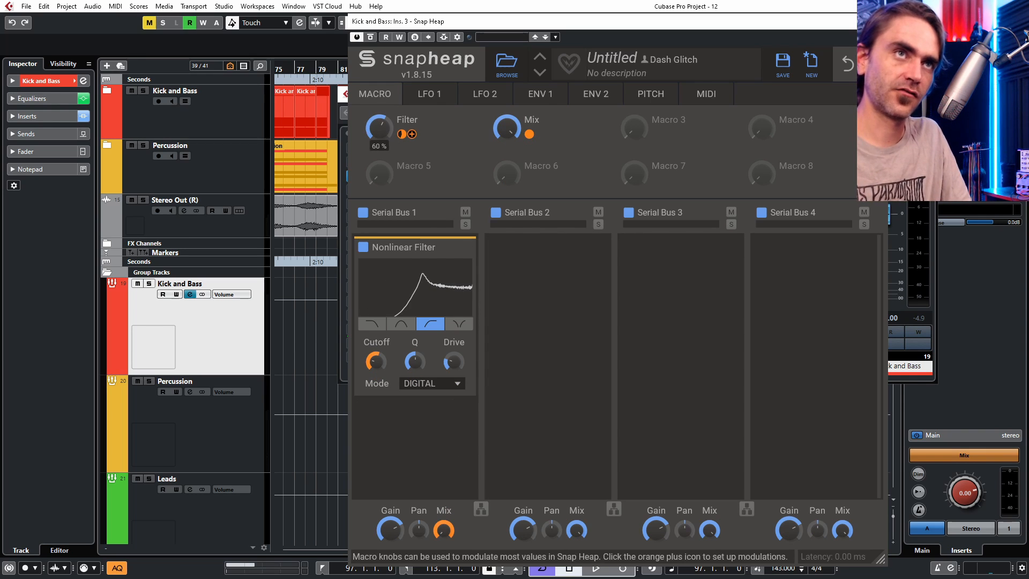
{"action": "left_click_drag", "start_coordinate": [510, 134], "coordinate": [509, 208]}
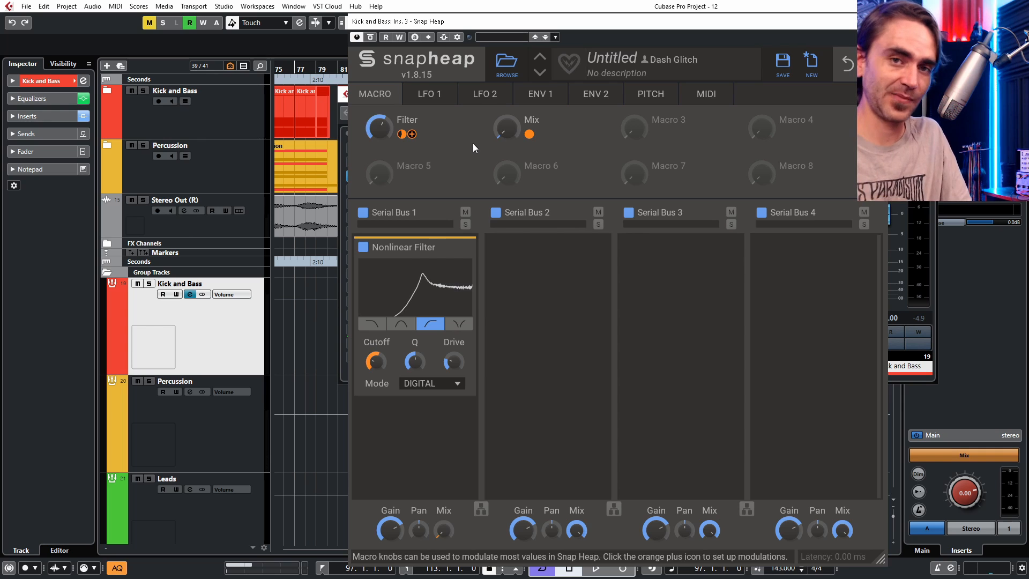
- Play the loop while sweeping the Filter macro and bringing the Mix macro fully up and back down
{"action": "key", "text": "space"}
{"action": "left_click_drag", "start_coordinate": [380, 130], "coordinate": [380, 157]}
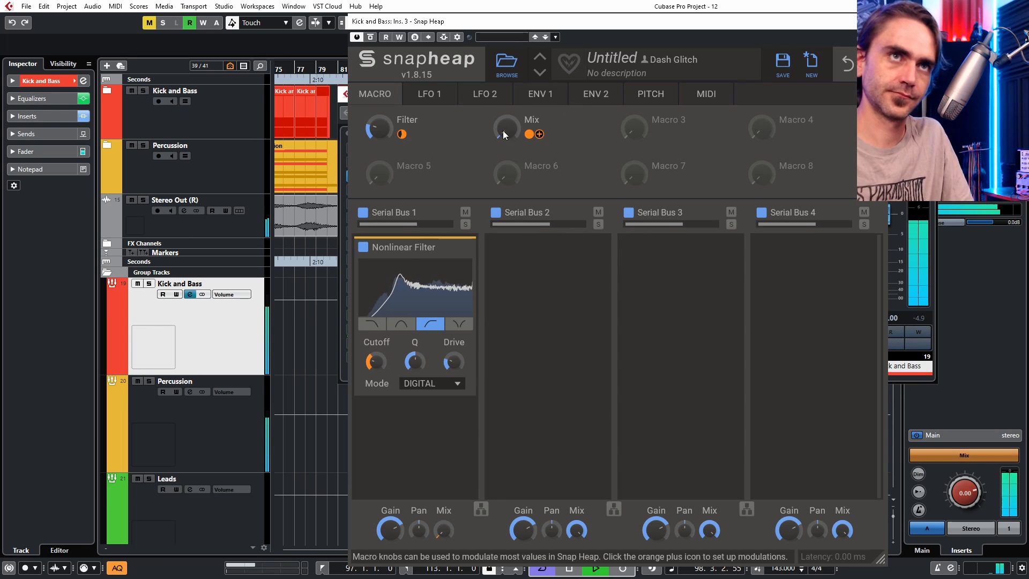
{"action": "left_click_drag", "start_coordinate": [504, 135], "coordinate": [503, 66]}
{"action": "left_click_drag", "start_coordinate": [378, 128], "coordinate": [378, 111]}
{"action": "left_click_drag", "start_coordinate": [508, 131], "coordinate": [508, 201]}
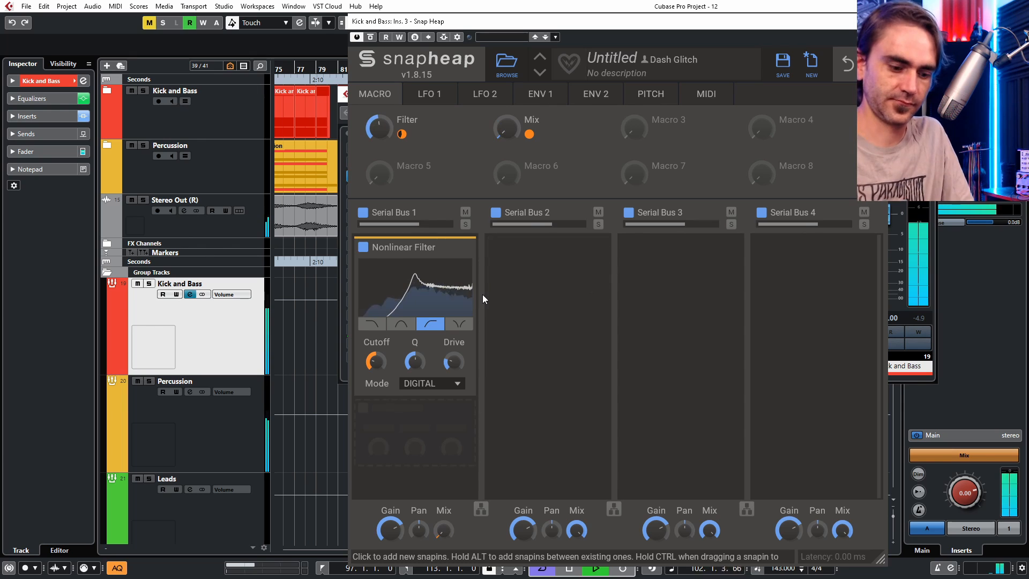
- Set the filter mode to Clipped, raise the Mix macro fully, and adjust Q and increase Drive while the loop plays
{"action": "left_click", "coordinate": [423, 384]}
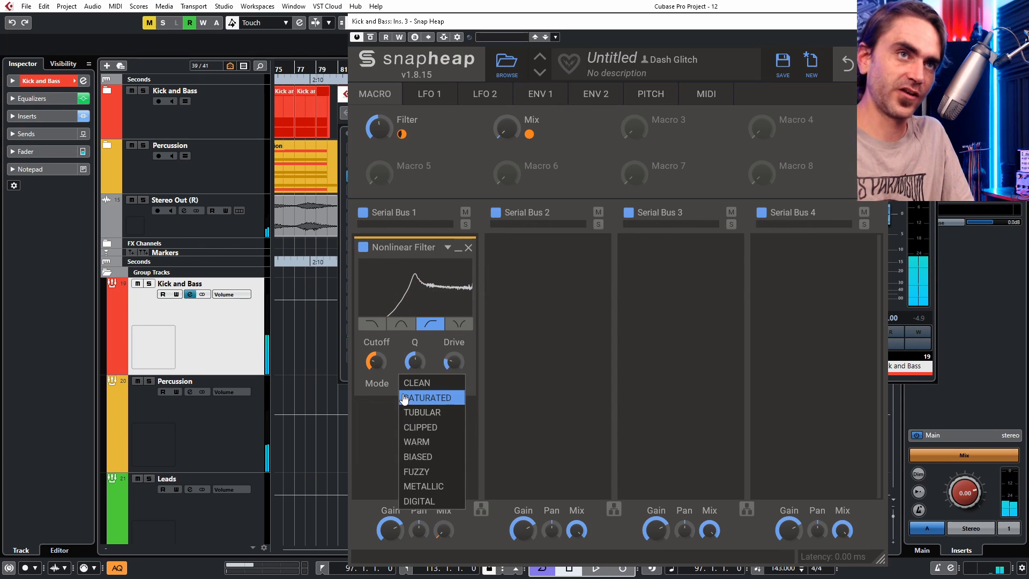
{"action": "left_click", "coordinate": [424, 426]}
{"action": "mouse_move", "coordinate": [509, 143]}
{"action": "key", "text": "space"}
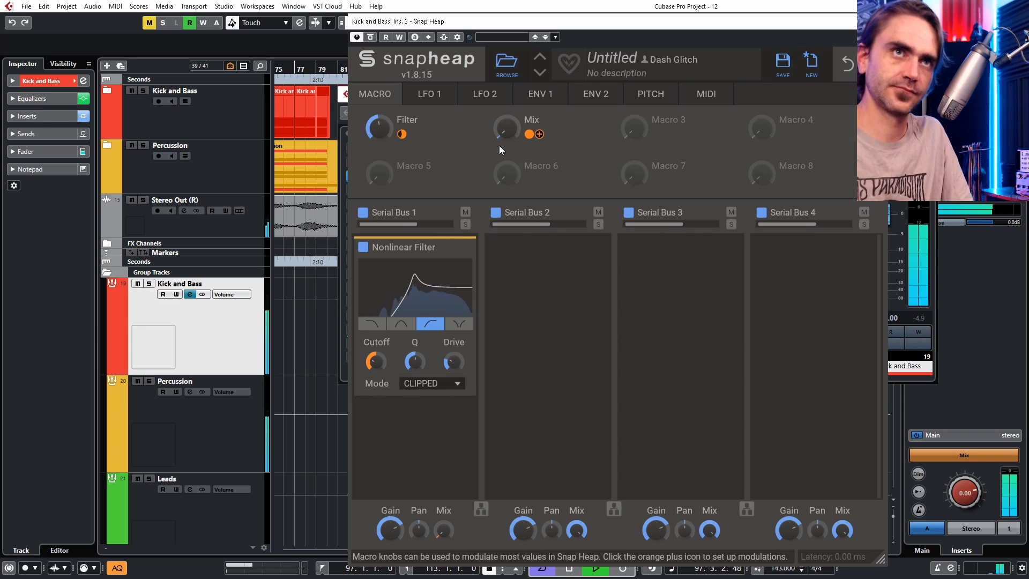
{"action": "left_click_drag", "start_coordinate": [505, 129], "coordinate": [505, 32]}
{"action": "left_click_drag", "start_coordinate": [416, 362], "coordinate": [461, 308]}
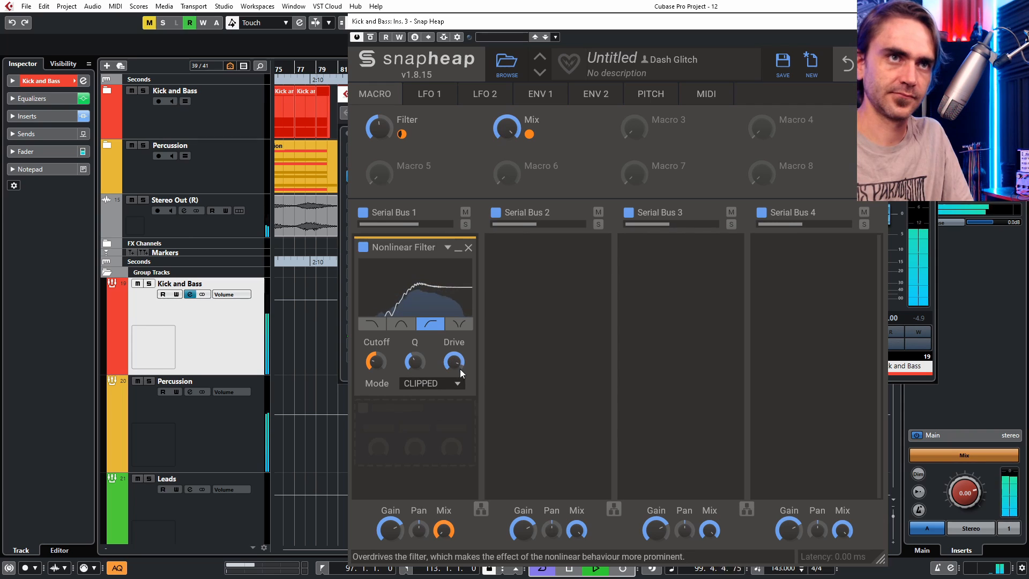
- Try the Biased mode during playback, fine-tuning the filter's Q and Drive and lowering the Filter macro slightly
{"action": "left_click", "coordinate": [437, 383]}
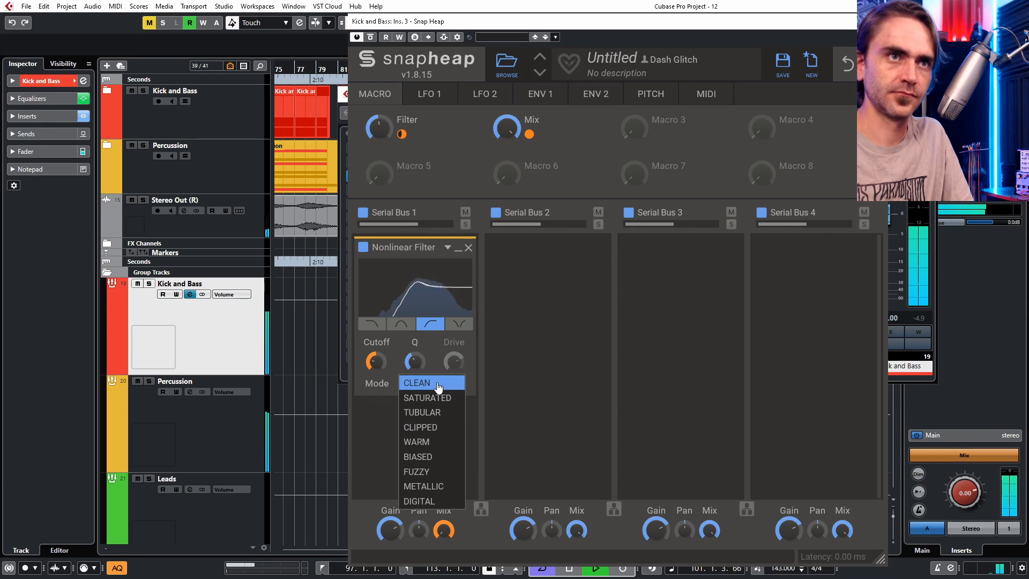
{"action": "left_click", "coordinate": [429, 457]}
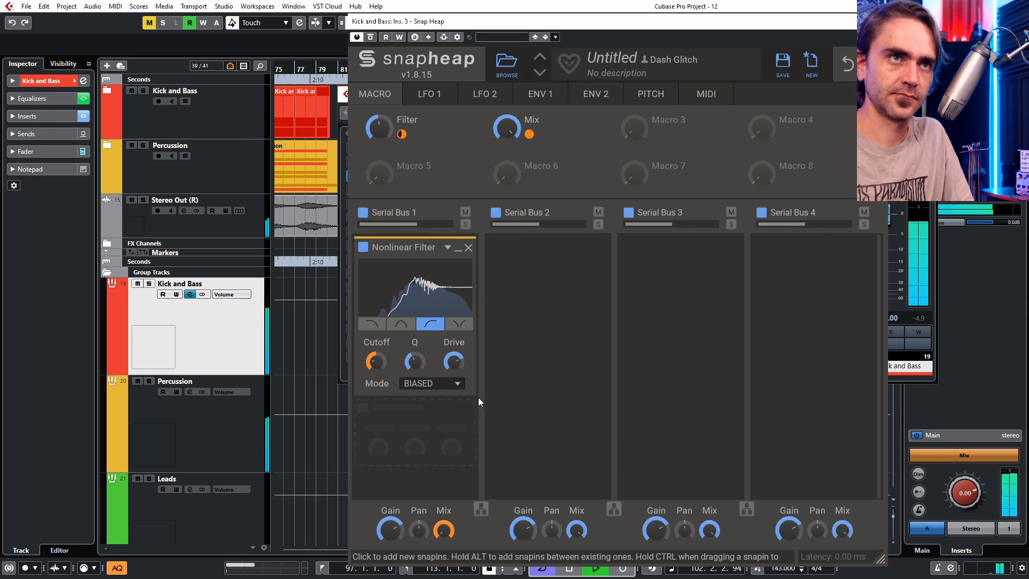
{"action": "left_click_drag", "start_coordinate": [416, 362], "coordinate": [416, 373]}
{"action": "left_click_drag", "start_coordinate": [454, 362], "coordinate": [455, 356]}
{"action": "mouse_move", "coordinate": [379, 128]}
{"action": "left_mouse_down"}
{"action": "mouse_move", "coordinate": [379, 95]}
{"action": "mouse_move", "coordinate": [379, 138]}
{"action": "left_mouse_up"}
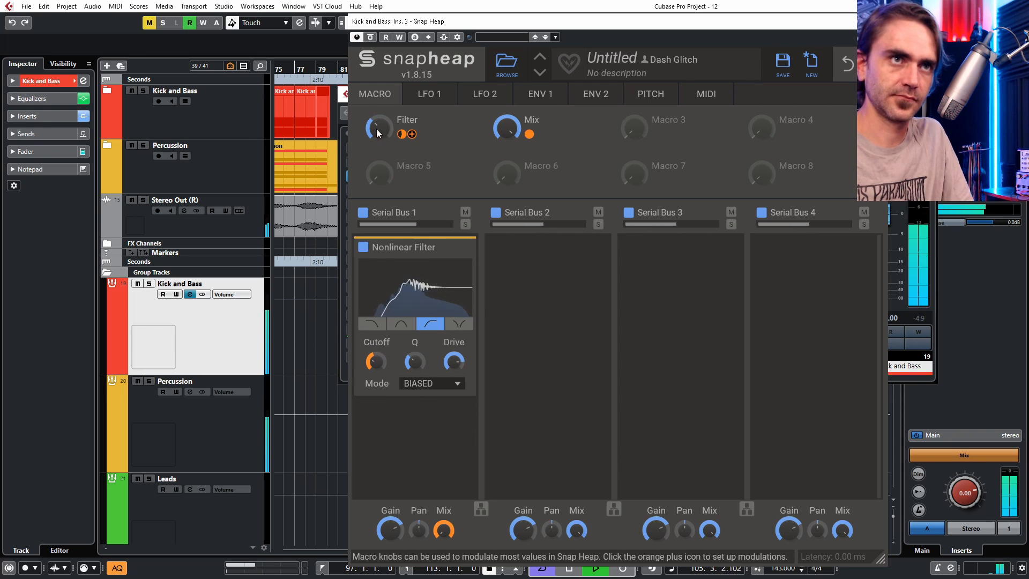
- Try the Metallic mode while adjusting the filter's Q and the Filter macro
{"action": "left_click", "coordinate": [420, 384]}
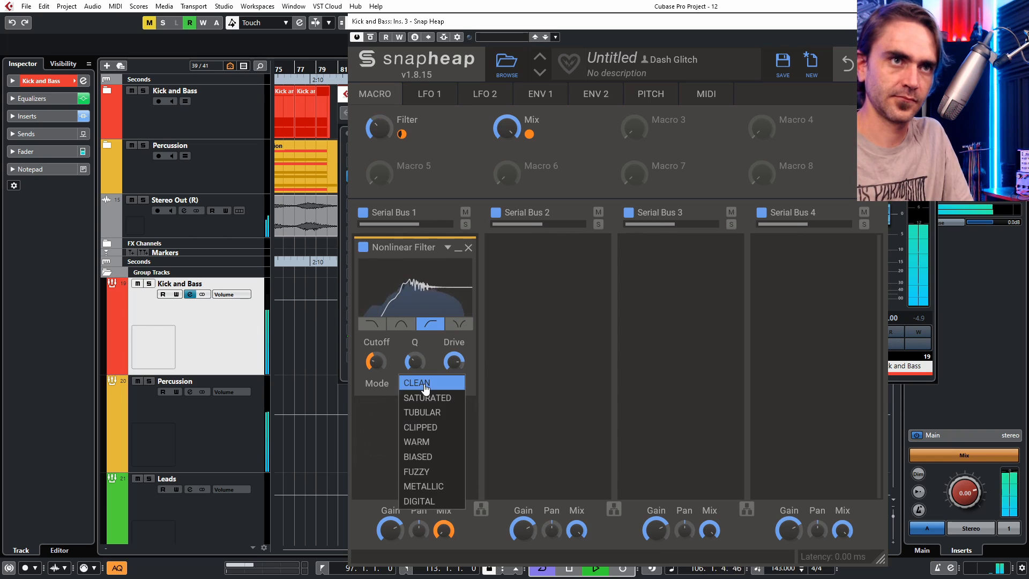
{"action": "left_click", "coordinate": [427, 487]}
{"action": "left_click_drag", "start_coordinate": [417, 365], "coordinate": [418, 353]}
{"action": "left_click_drag", "start_coordinate": [379, 130], "coordinate": [379, 118]}
- Set the filter mode back to Clipped and sweep the Filter macro up to about 61%, finishing at 0%
{"action": "left_click", "coordinate": [437, 383]}
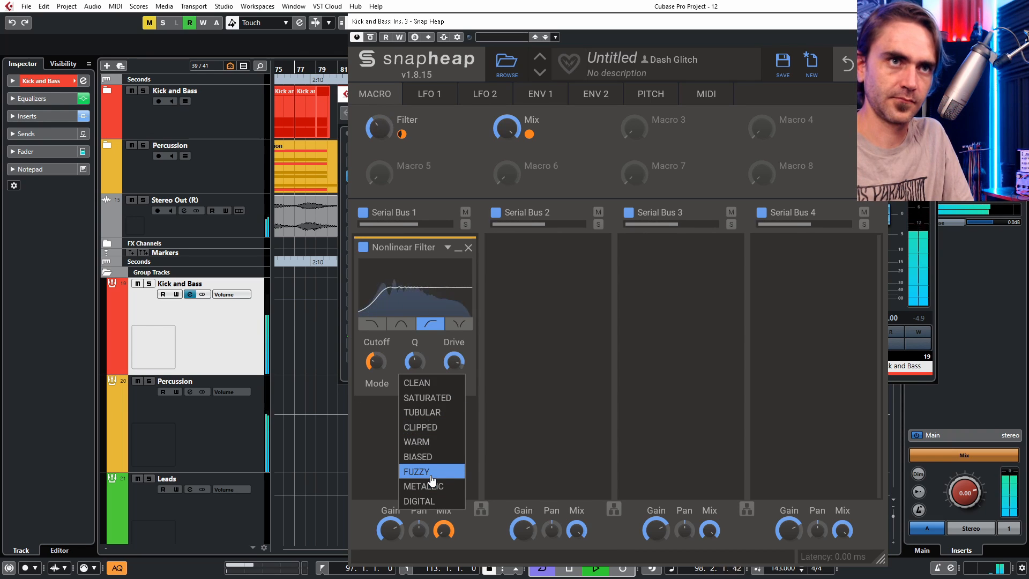
{"action": "left_click", "coordinate": [432, 426]}
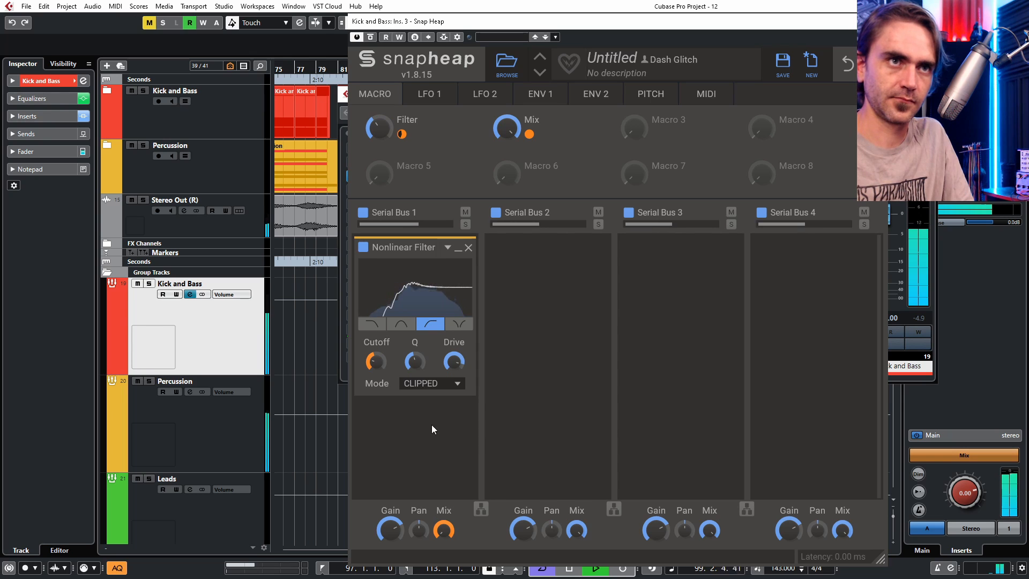
{"action": "left_click_drag", "start_coordinate": [379, 130], "coordinate": [379, 119]}
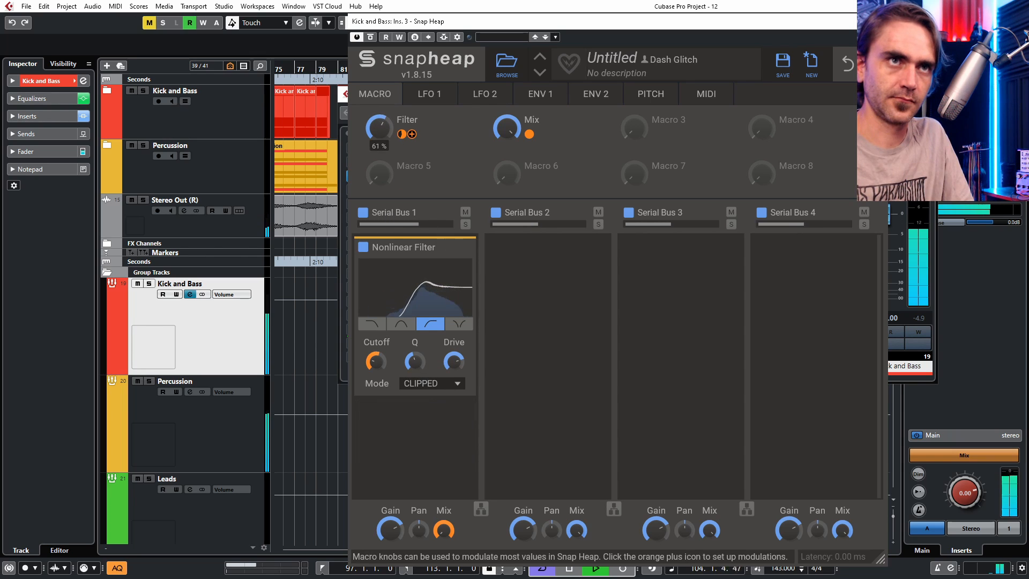
{"action": "left_click_drag", "start_coordinate": [380, 129], "coordinate": [380, 225]}
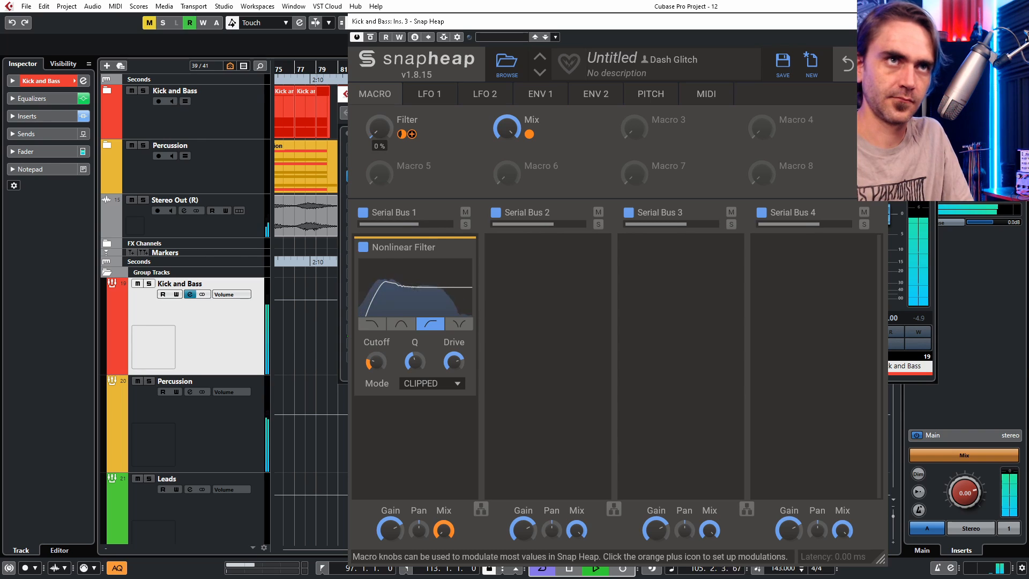
- Lower the Mix macro to 0%, stop playback, and add a Haas effect below the Nonlinear Filter in Serial Bus 1
{"action": "left_click_drag", "start_coordinate": [506, 129], "coordinate": [507, 214]}
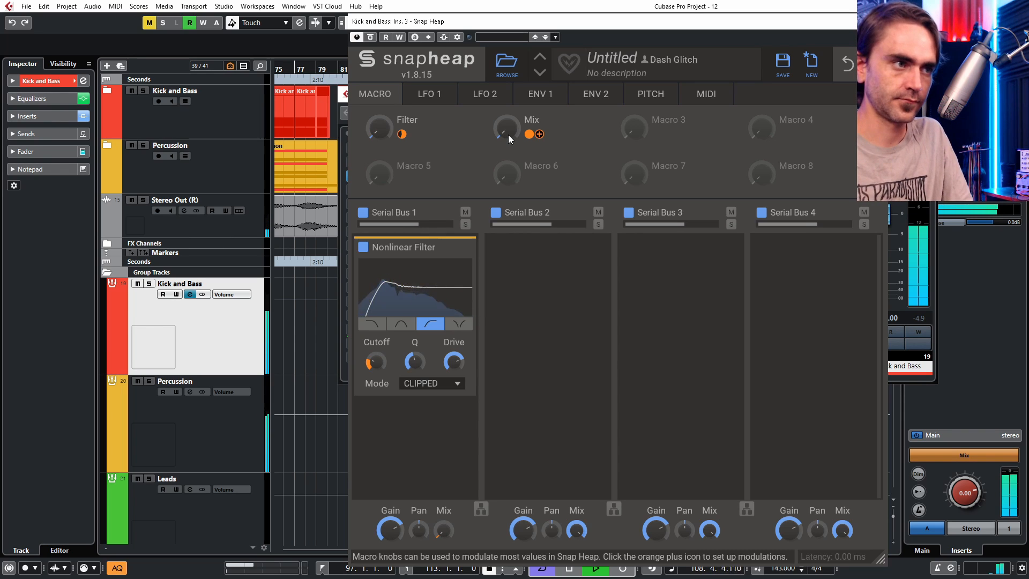
{"action": "key", "text": "space"}
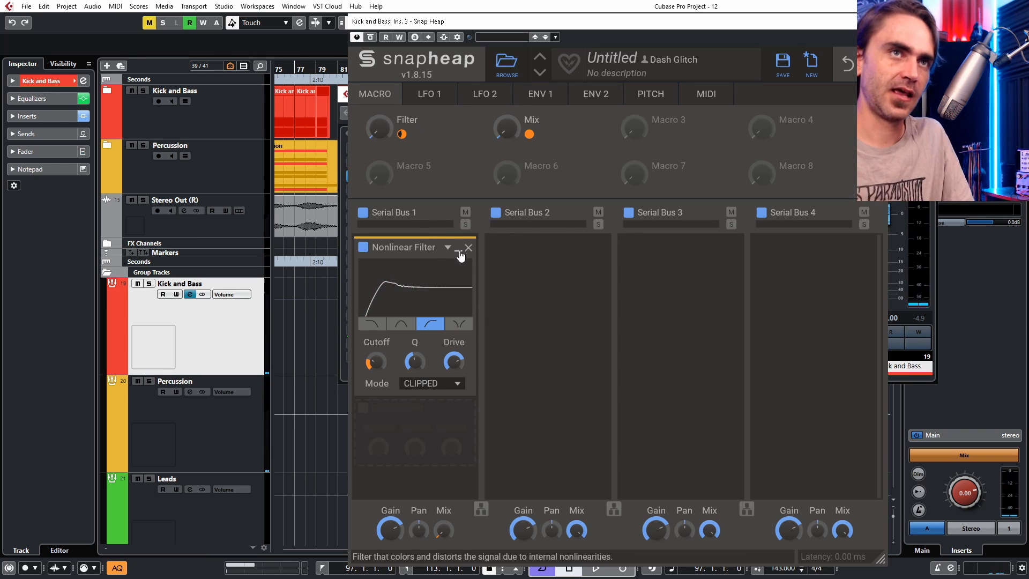
{"action": "left_click", "coordinate": [458, 249]}
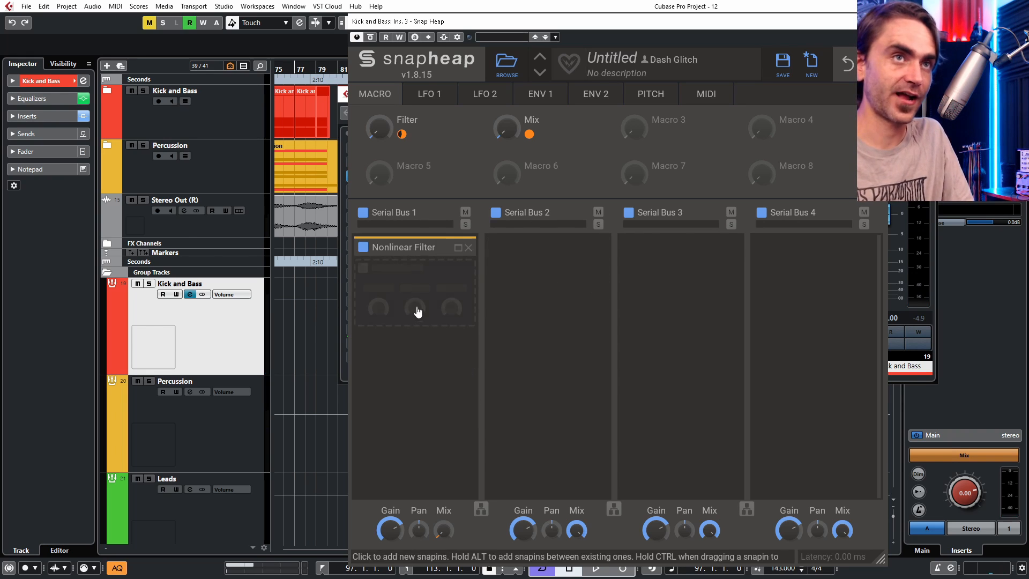
{"action": "left_click", "coordinate": [399, 298]}
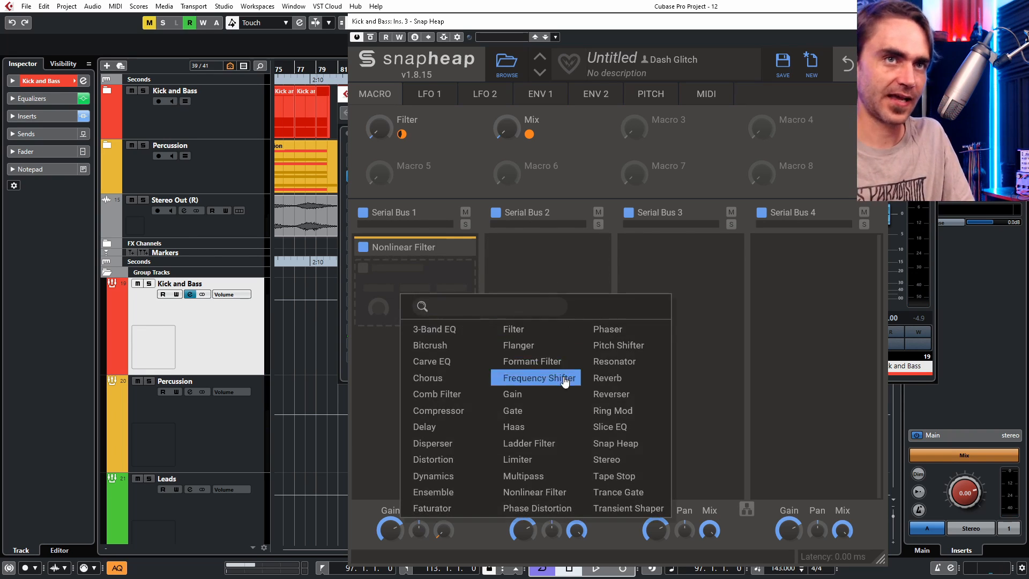
{"action": "left_click", "coordinate": [509, 427]}
- Raise the Nonlinear Filter's cutoff slightly and audition the loop with the Mix macro swept to full and back to 0%
{"action": "mouse_move", "coordinate": [507, 128]}
{"action": "left_mouse_down"}
{"action": "mouse_move", "coordinate": [507, 83]}
{"action": "mouse_move", "coordinate": [504, 137]}
{"action": "left_mouse_up"}
{"action": "left_click", "coordinate": [458, 249]}
{"action": "mouse_move", "coordinate": [370, 362]}
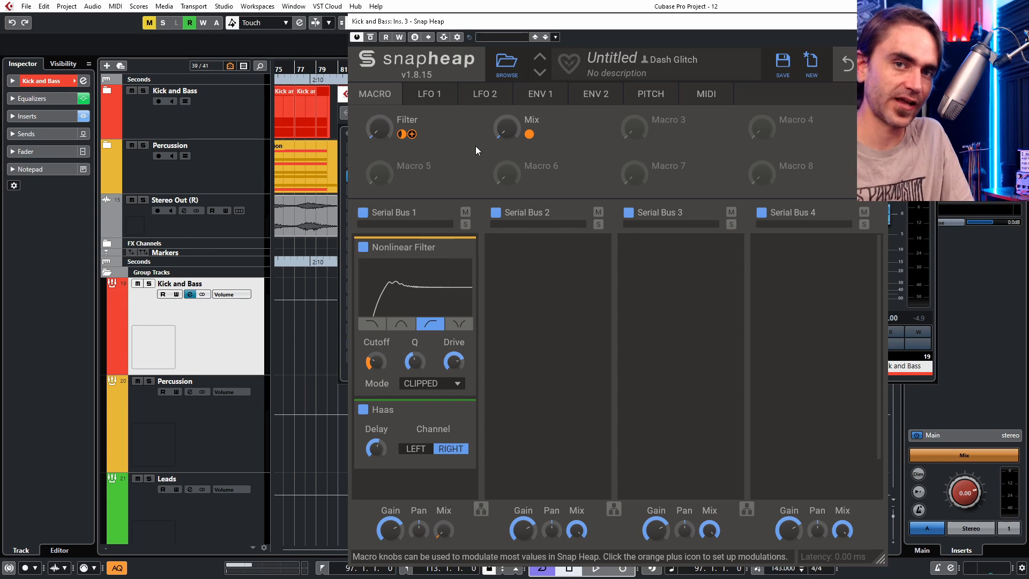
{"action": "key", "text": "space"}
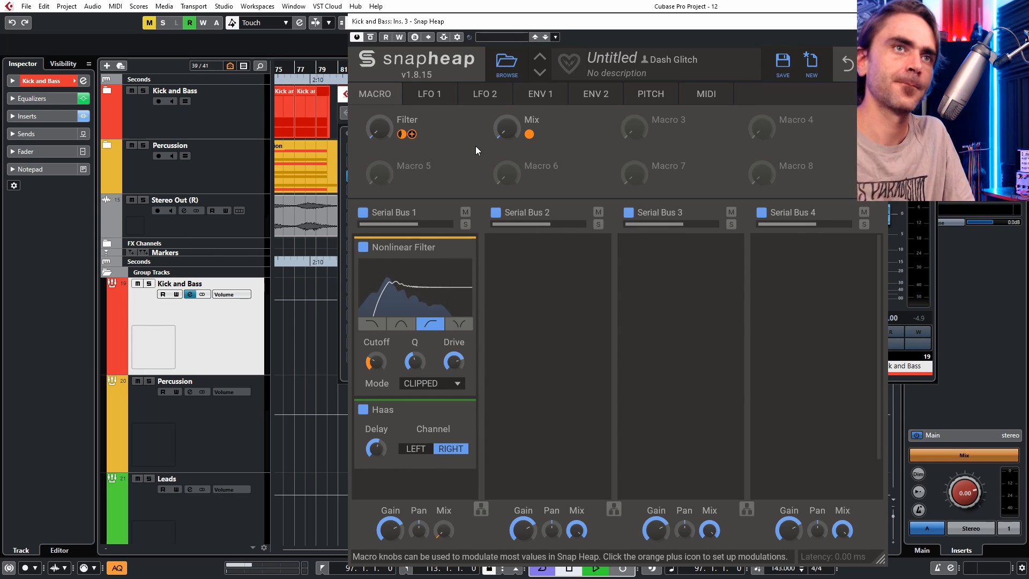
{"action": "mouse_move", "coordinate": [506, 128]}
{"action": "left_click_drag", "start_coordinate": [507, 129], "coordinate": [506, 48]}
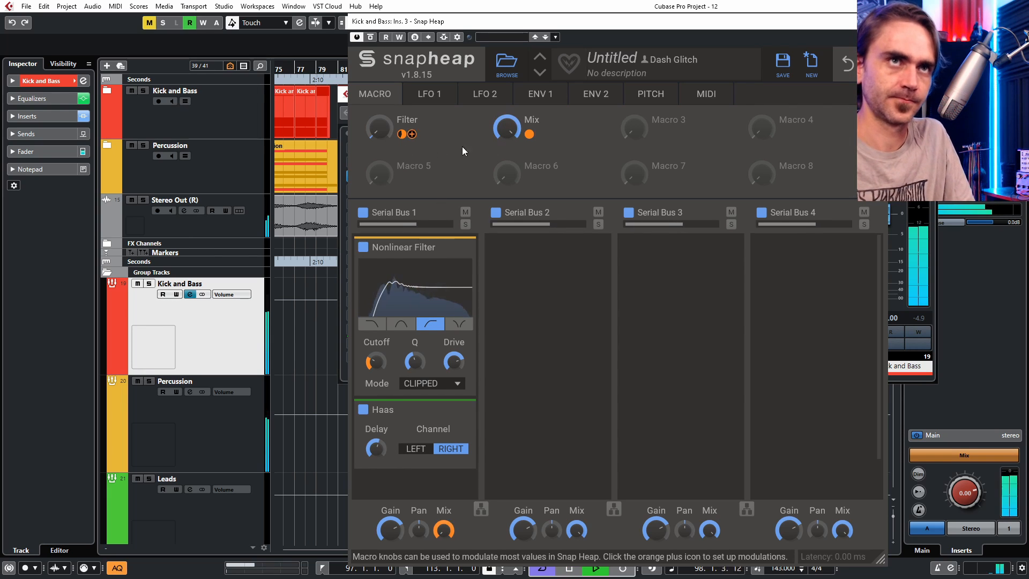
{"action": "left_click_drag", "start_coordinate": [507, 129], "coordinate": [506, 209]}
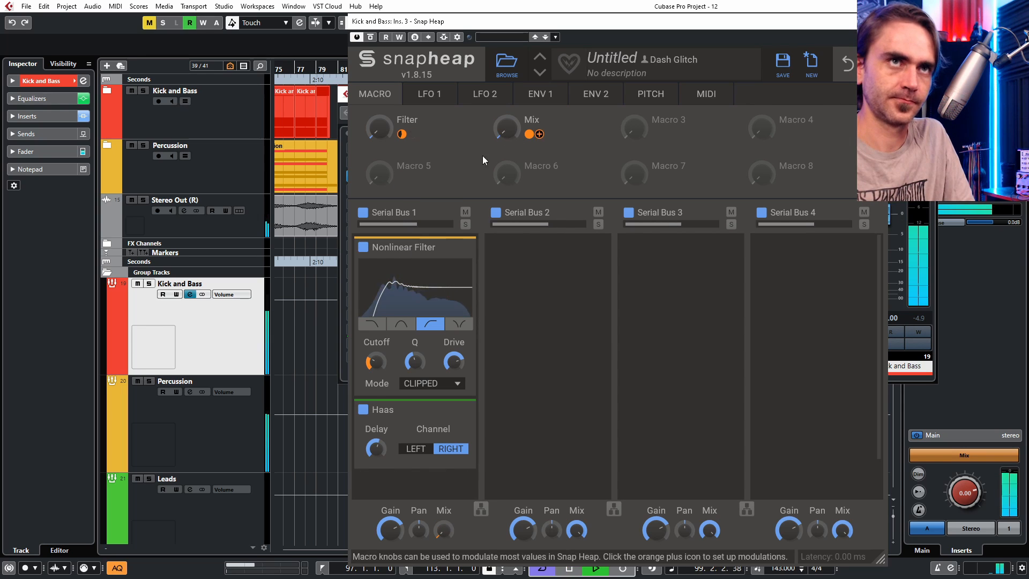
- Stop playback, collapse the Nonlinear Filter, and add a Gain effect in percent units below Haas
{"action": "left_click", "coordinate": [458, 247]}
{"action": "key", "text": "space"}
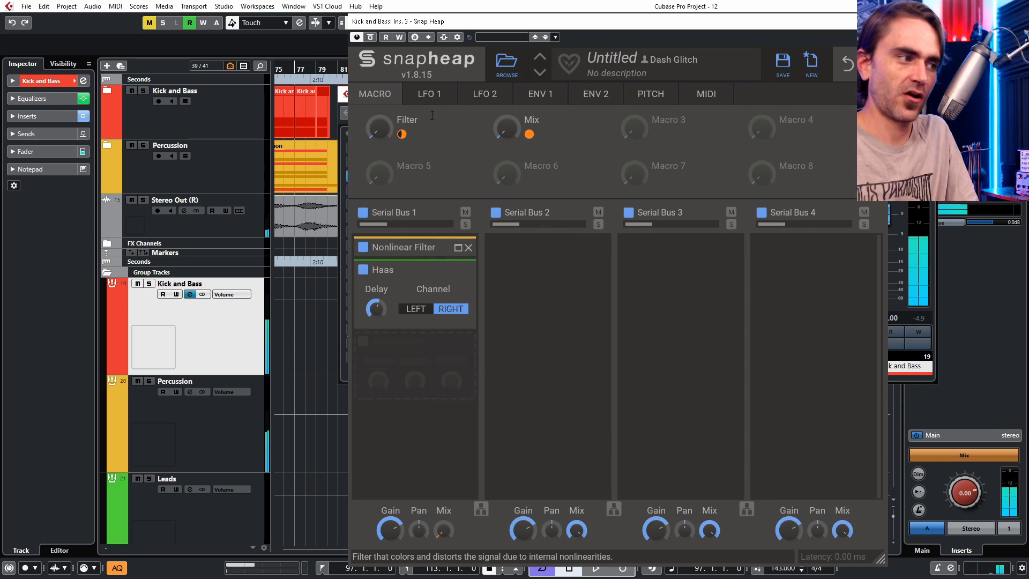
{"action": "left_click", "coordinate": [420, 346]}
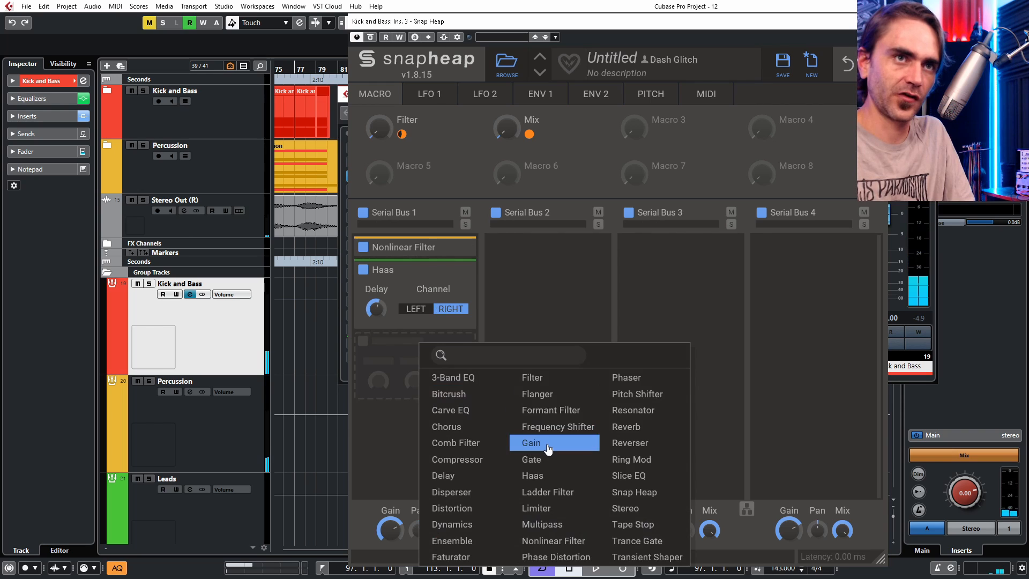
{"action": "left_click", "coordinate": [532, 443]}
{"action": "left_click", "coordinate": [462, 378]}
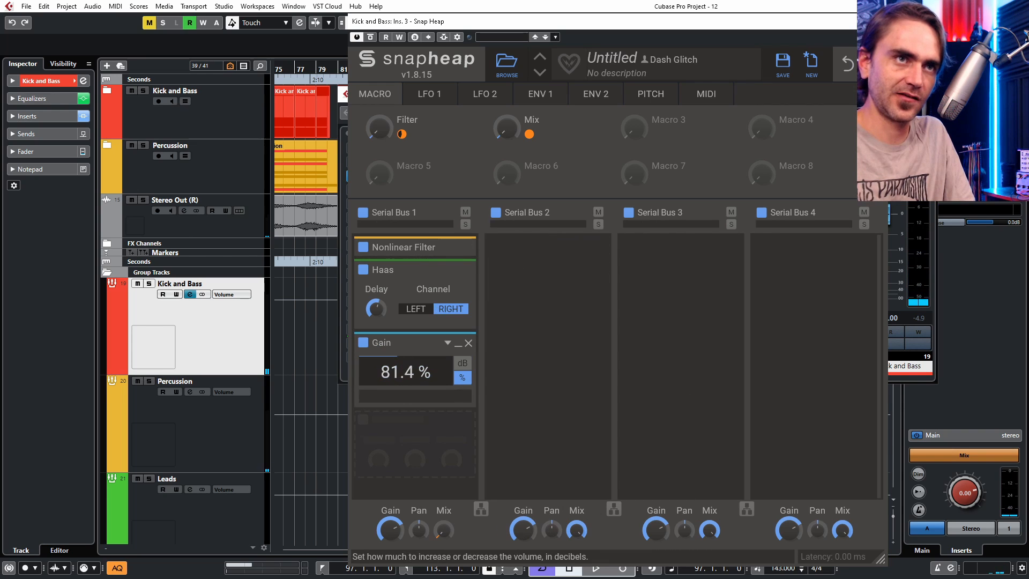
- Play the loop and try the Gain effect at 45.2% while comparing the Mix macro at 0% and full
{"action": "key", "text": "space"}
{"action": "left_click_drag", "start_coordinate": [509, 134], "coordinate": [509, 59]}
{"action": "mouse_move", "coordinate": [405, 382]}
{"action": "left_mouse_down"}
{"action": "mouse_move", "coordinate": [406, 399]}
{"action": "mouse_move", "coordinate": [405, 375]}
{"action": "left_mouse_up"}
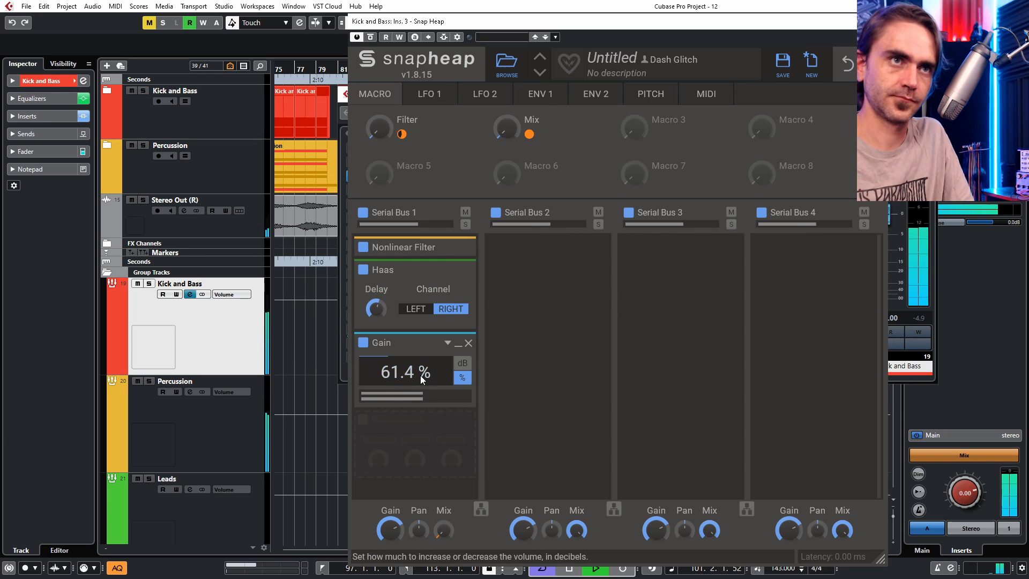
{"action": "left_click_drag", "start_coordinate": [406, 375], "coordinate": [406, 380]}
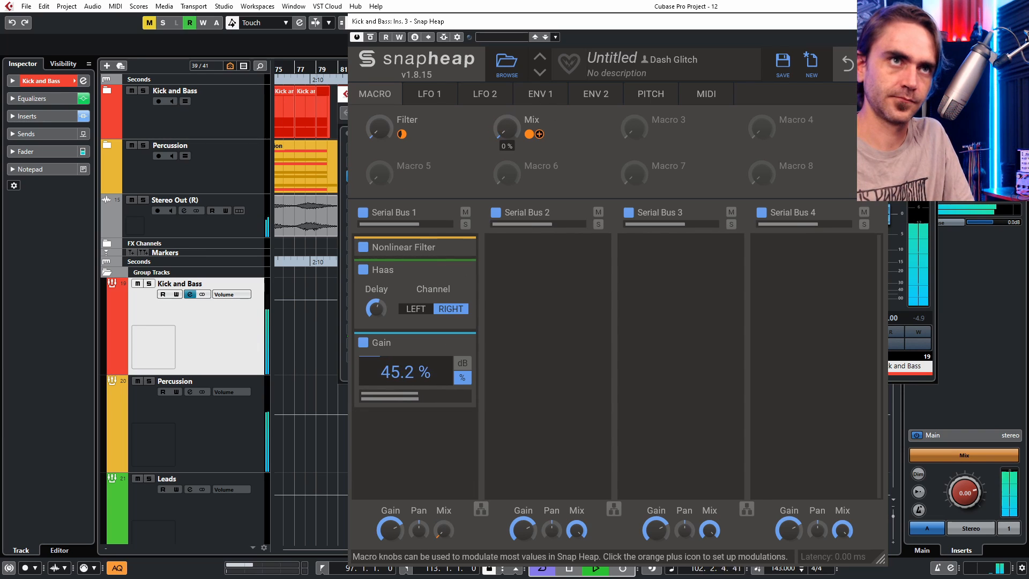
{"action": "left_click_drag", "start_coordinate": [507, 128], "coordinate": [506, 85]}
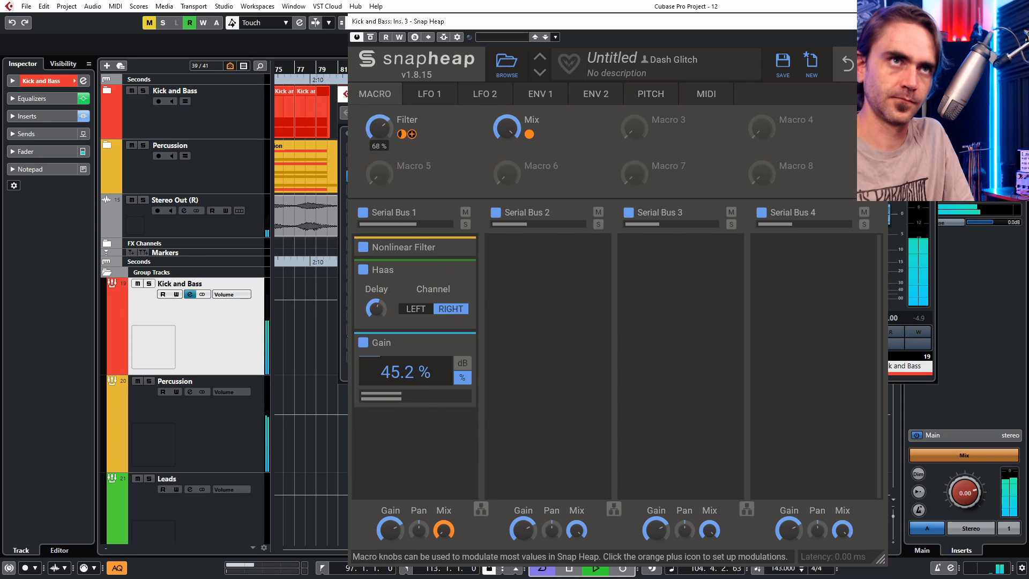
- Bring the Filter macro down to 0% and raise the Nonlinear Filter's cutoff slightly
{"action": "left_click_drag", "start_coordinate": [380, 129], "coordinate": [379, 161]}
{"action": "left_click", "coordinate": [458, 249]}
{"action": "left_click_drag", "start_coordinate": [379, 368], "coordinate": [379, 360]}
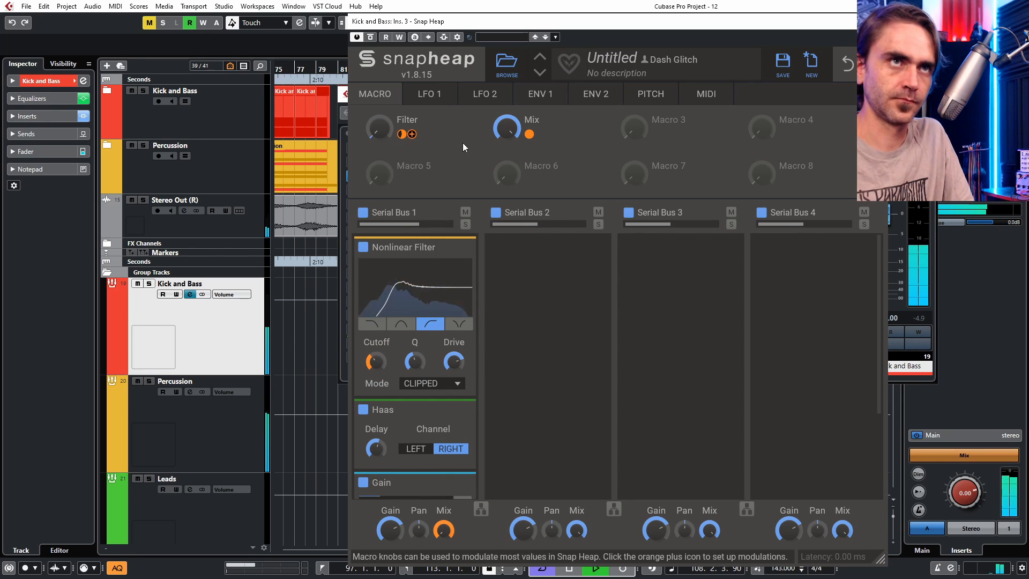
- Collapse the Nonlinear Filter and Haas, set the Gain effect to 65.9%, and map the Filter macro to it
{"action": "left_click", "coordinate": [458, 248]}
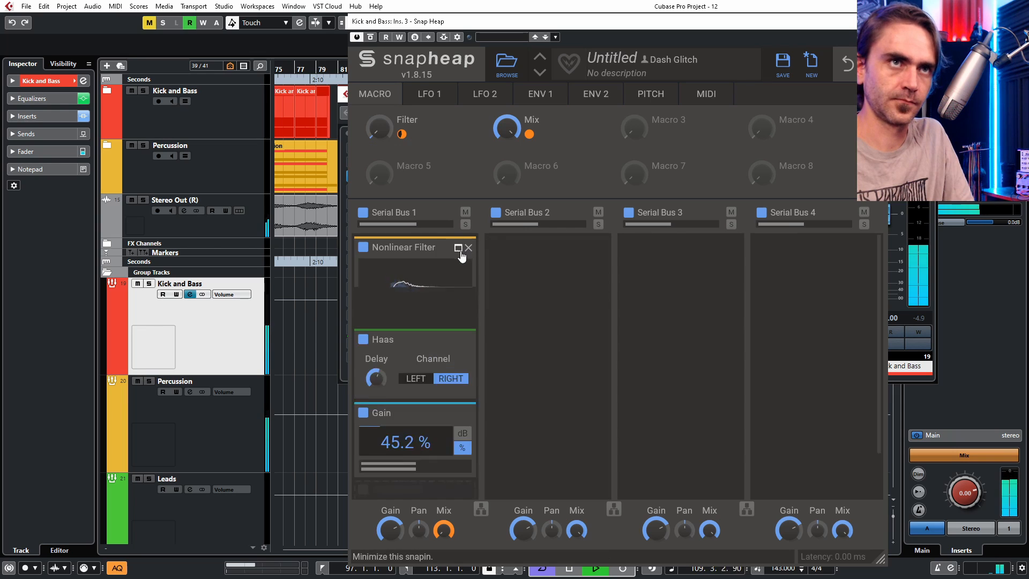
{"action": "left_click", "coordinate": [458, 270]}
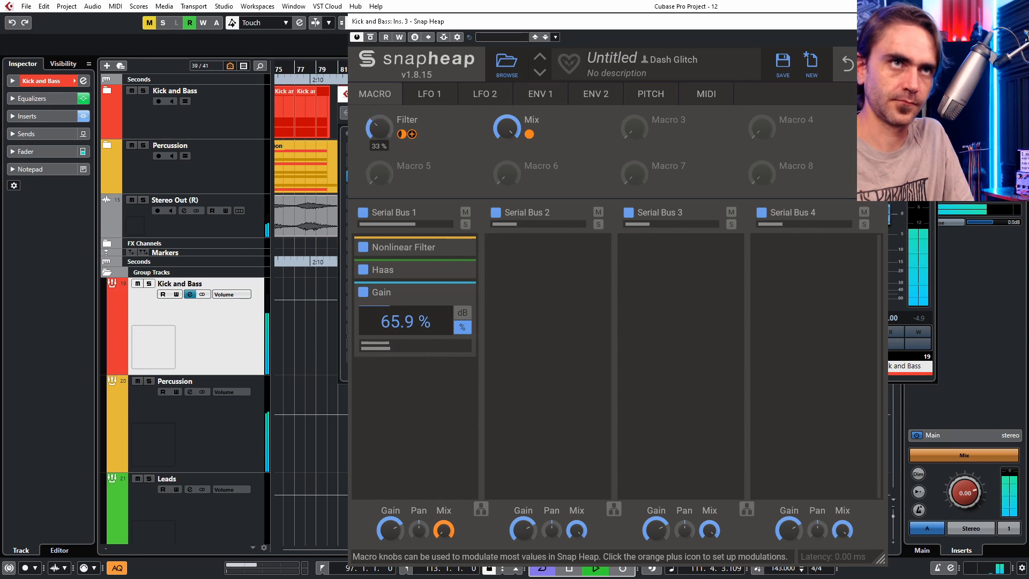
{"action": "left_click_drag", "start_coordinate": [411, 134], "coordinate": [406, 325]}
{"action": "left_click", "coordinate": [407, 131]}
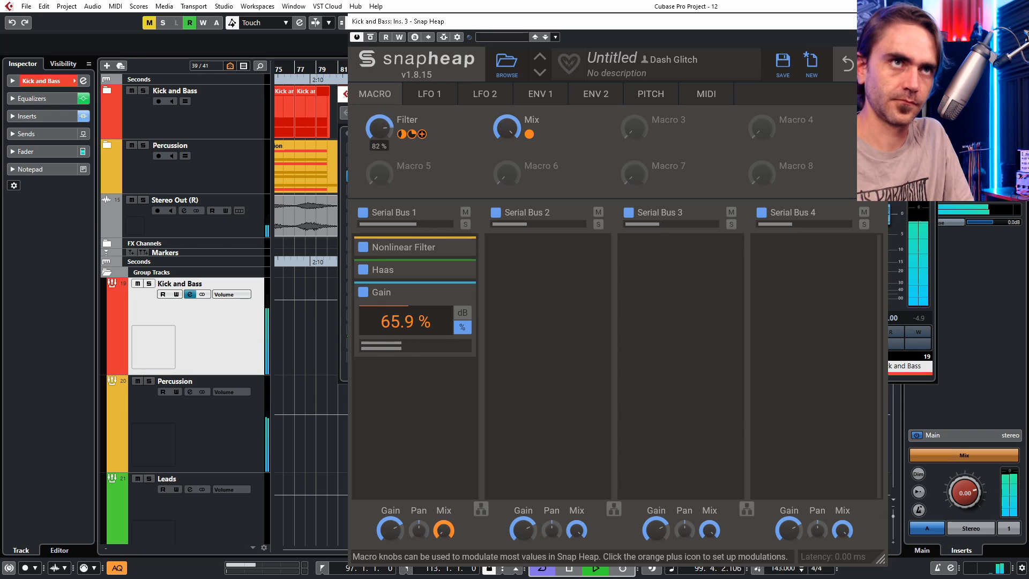
- Audition the Filter and Mix macros during playback, finishing with both at 0%
{"action": "left_click_drag", "start_coordinate": [506, 128], "coordinate": [511, 127]}
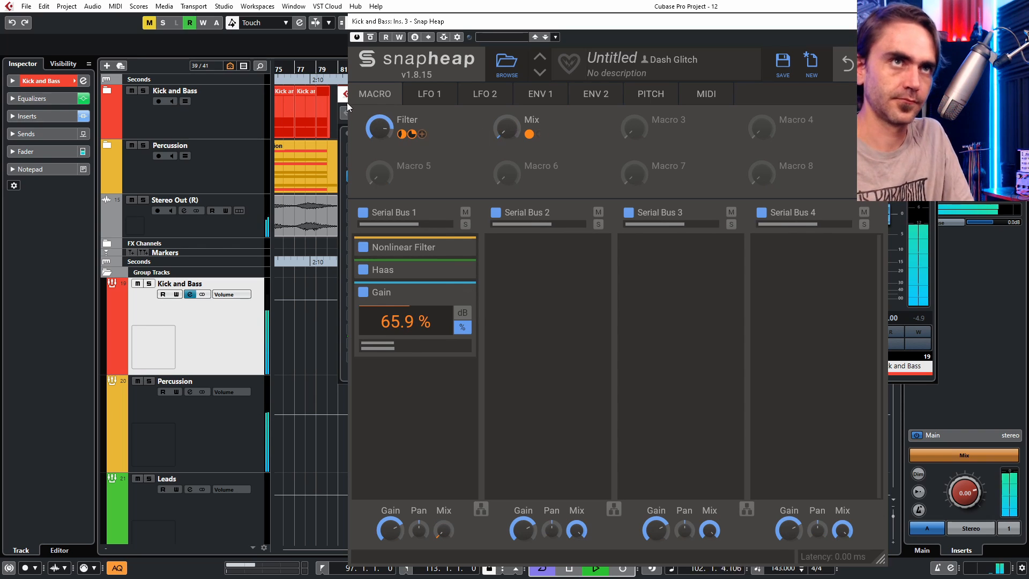
{"action": "left_click_drag", "start_coordinate": [381, 128], "coordinate": [381, 155]}
{"action": "left_click_drag", "start_coordinate": [511, 127], "coordinate": [503, 133]}
{"action": "left_click_drag", "start_coordinate": [379, 129], "coordinate": [379, 113]}
{"action": "left_click_drag", "start_coordinate": [506, 131], "coordinate": [506, 160]}
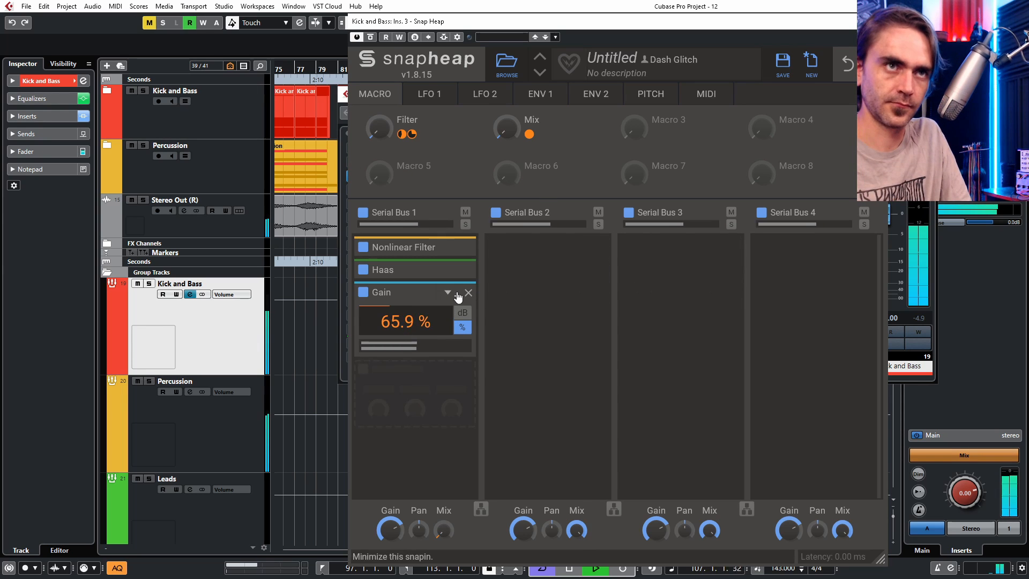
- Collapse the Gain effect, close the Snap Heap and Channel Settings windows, stop playback, and fold the Group Tracks folder
{"action": "left_click", "coordinate": [456, 294]}
{"action": "left_click", "coordinate": [875, 21]}
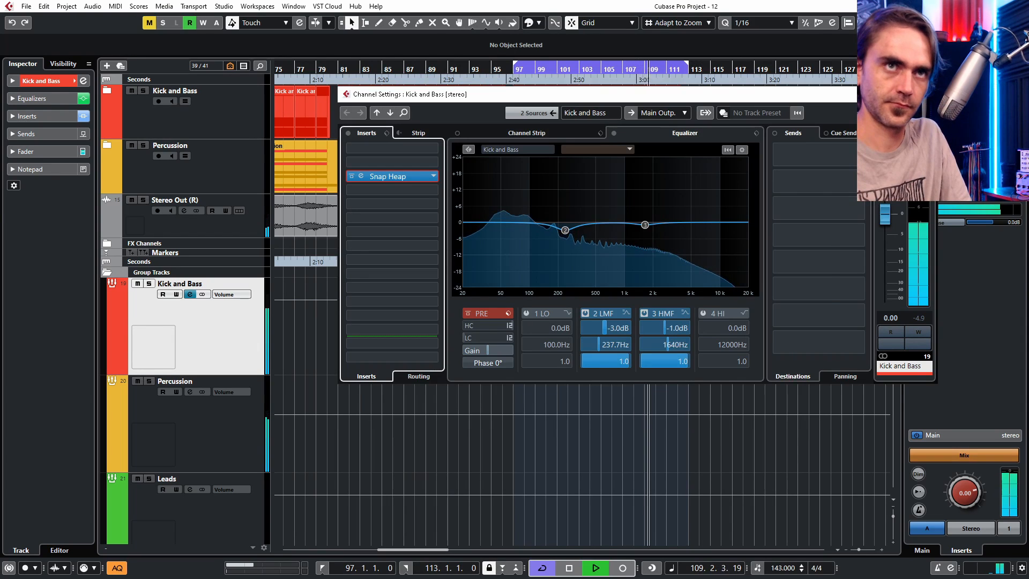
{"action": "left_click", "coordinate": [927, 94]}
{"action": "left_click", "coordinate": [411, 296]}
{"action": "key", "text": "space"}
{"action": "left_click", "coordinate": [107, 272]}
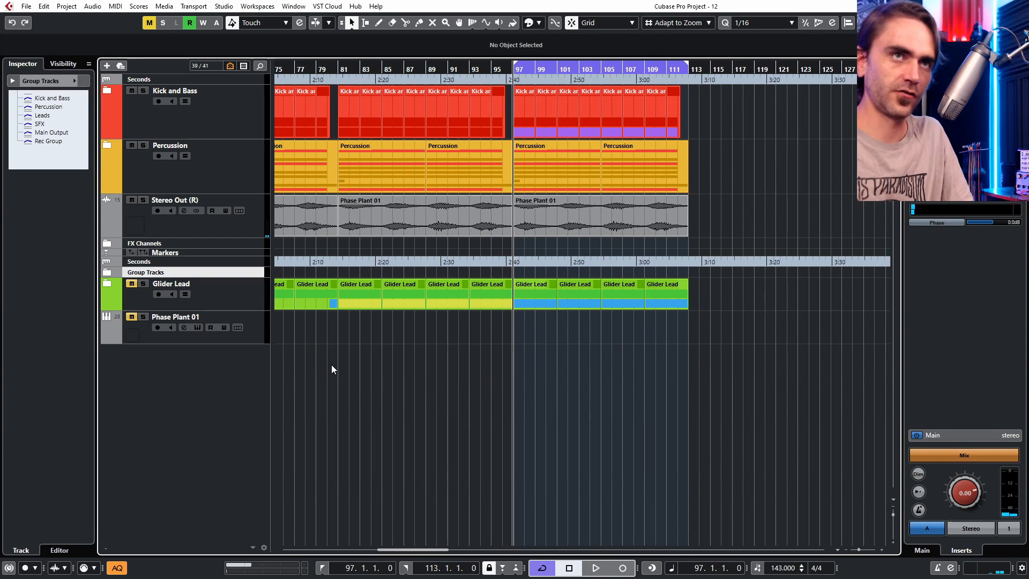
- Open the Phase Plant 01 instrument and add an Analog generator
{"action": "left_click", "coordinate": [239, 327]}
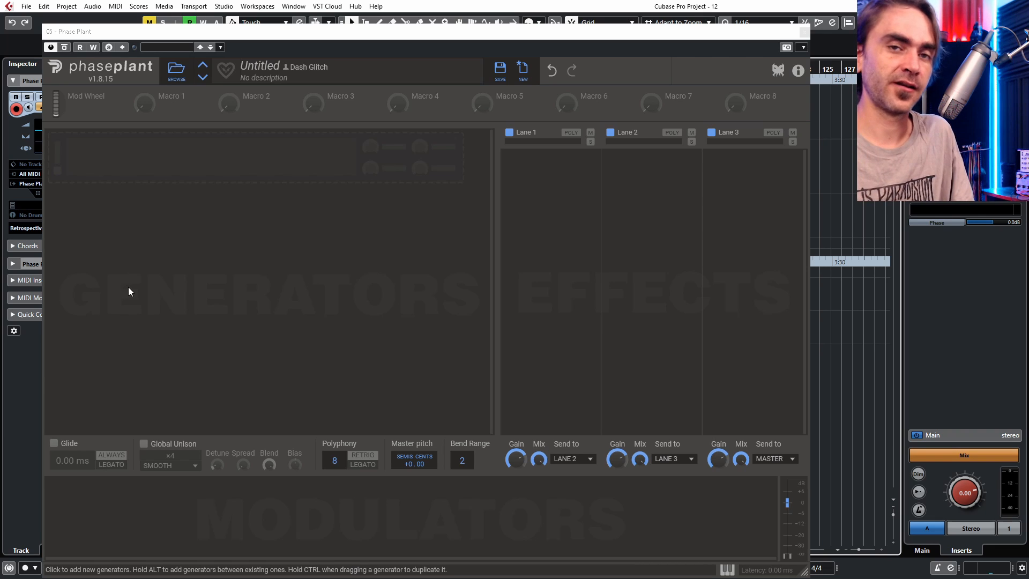
{"action": "left_click", "coordinate": [183, 167]}
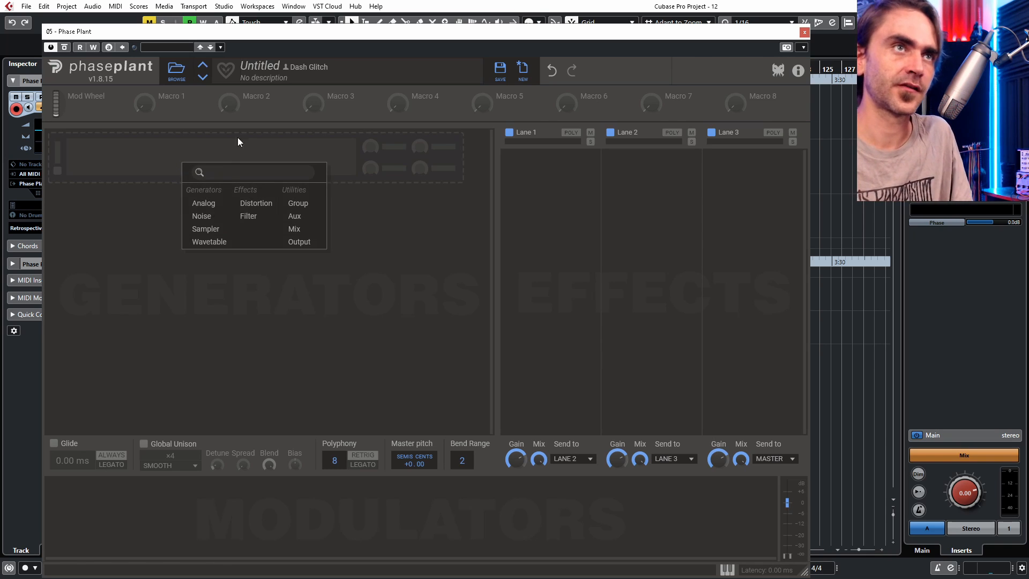
{"action": "left_click", "coordinate": [206, 204]}
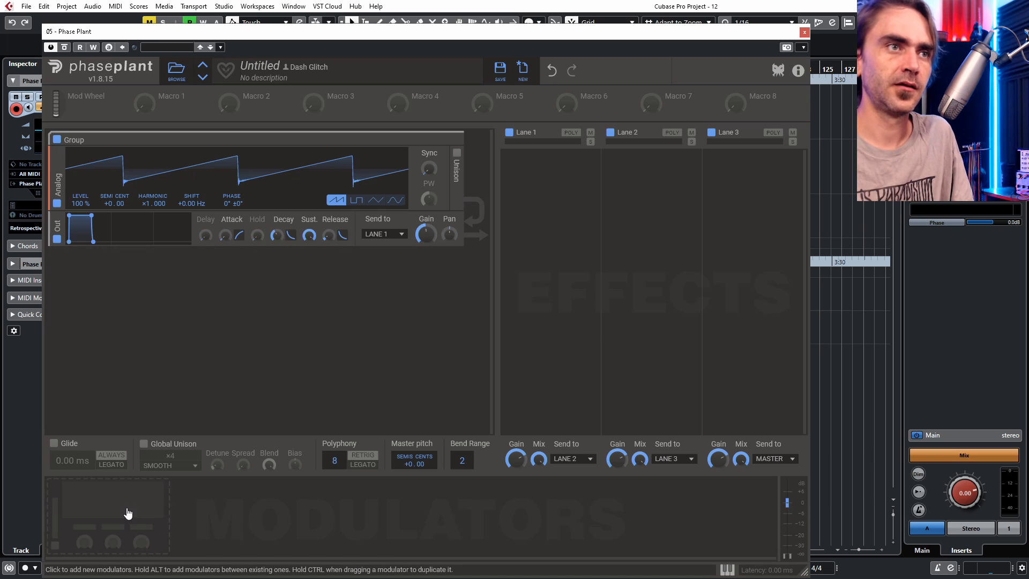
- Add a Nonlinear Filter effect to Lane 1
{"action": "left_click", "coordinate": [561, 169]}
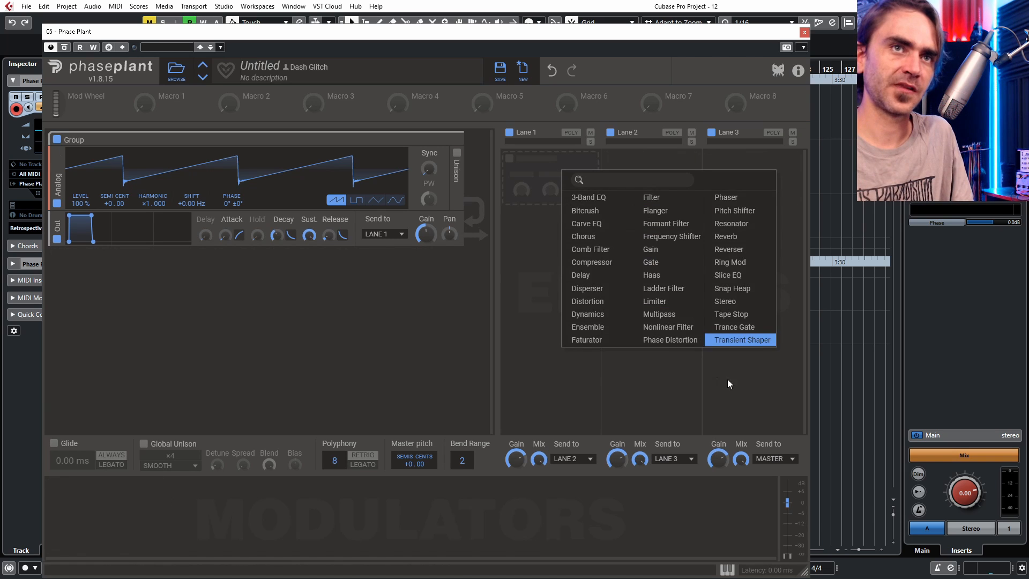
{"action": "left_click", "coordinate": [671, 328]}
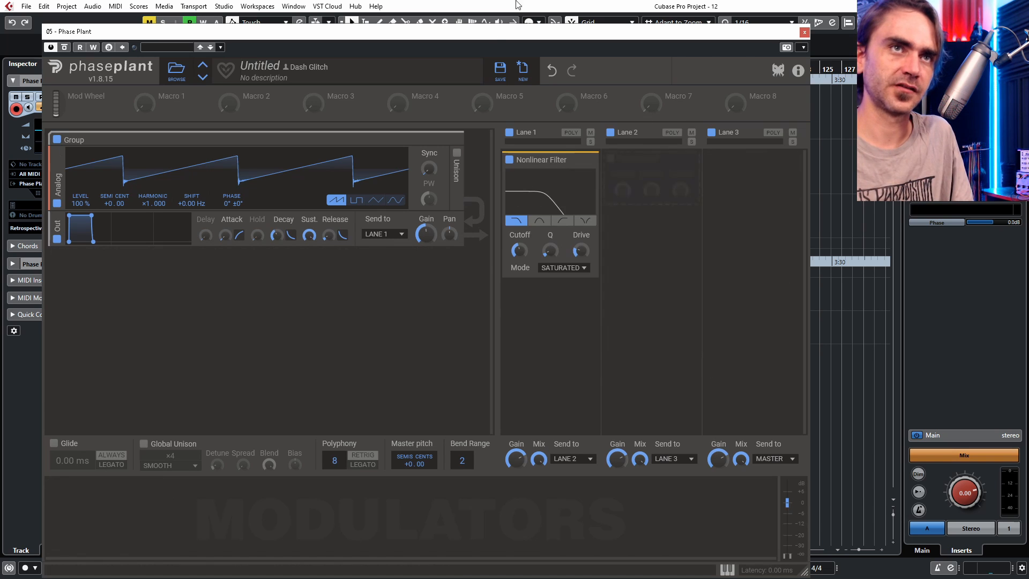
{"action": "left_click", "coordinate": [563, 268]}
- Add a Random modulator synced at 1/16 and assign it to the Nonlinear Filter's cutoff, adjusting the modulation while playing notes
{"action": "left_click", "coordinate": [140, 496]}
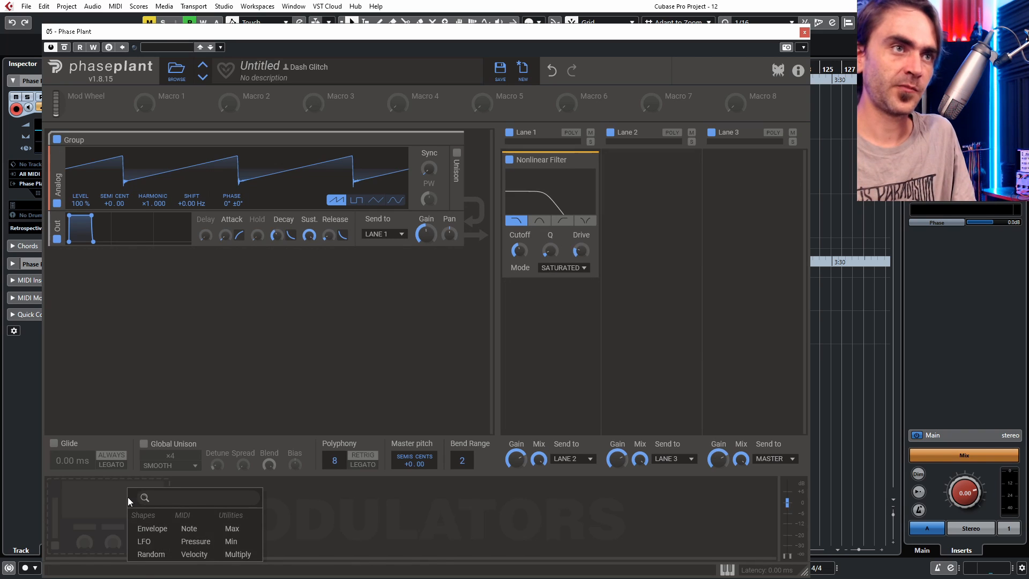
{"action": "left_click", "coordinate": [148, 552]}
{"action": "left_click", "coordinate": [104, 544]}
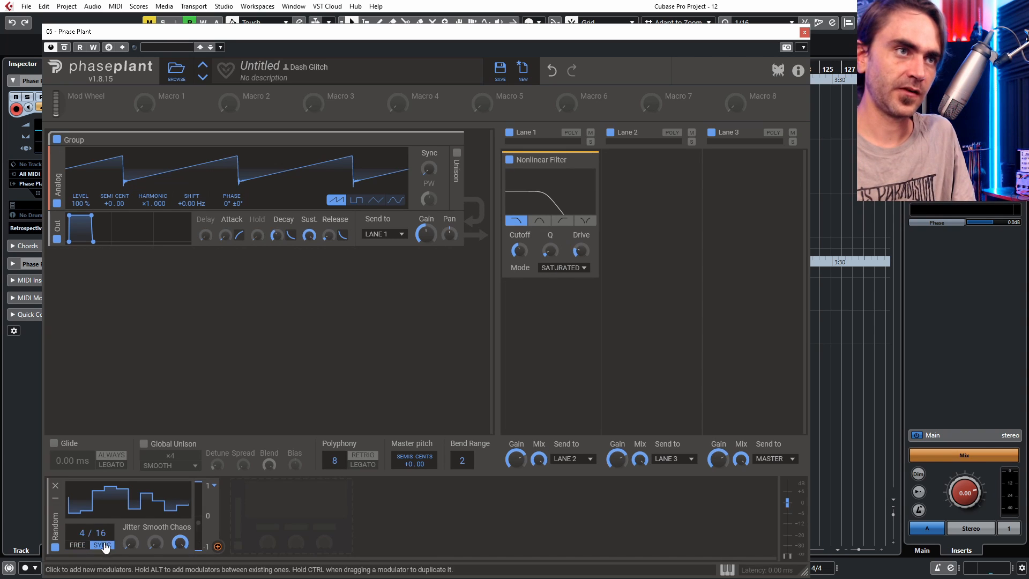
{"action": "left_click_drag", "start_coordinate": [218, 546], "coordinate": [519, 262]}
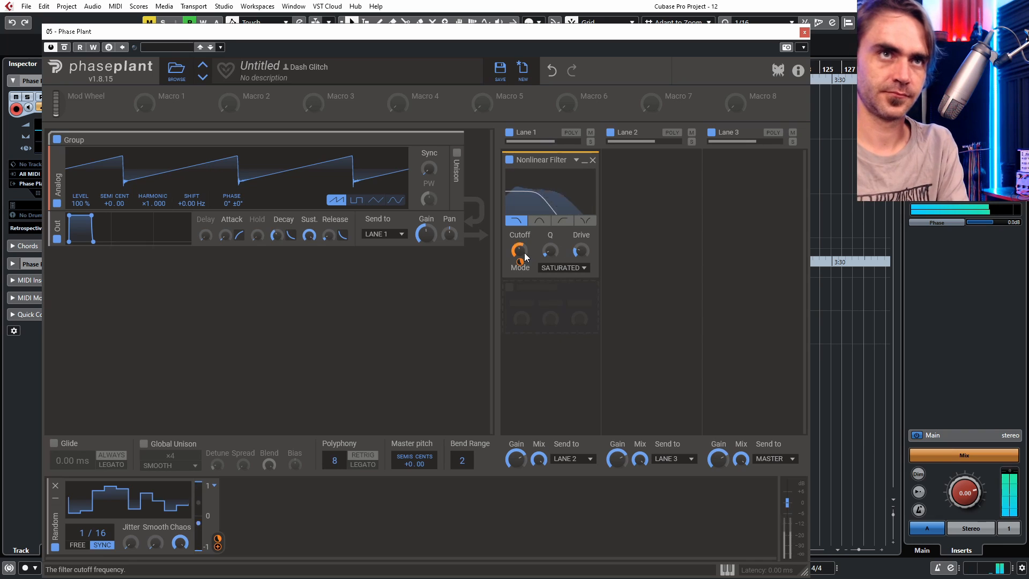
{"action": "left_click_drag", "start_coordinate": [520, 262], "coordinate": [519, 259]}
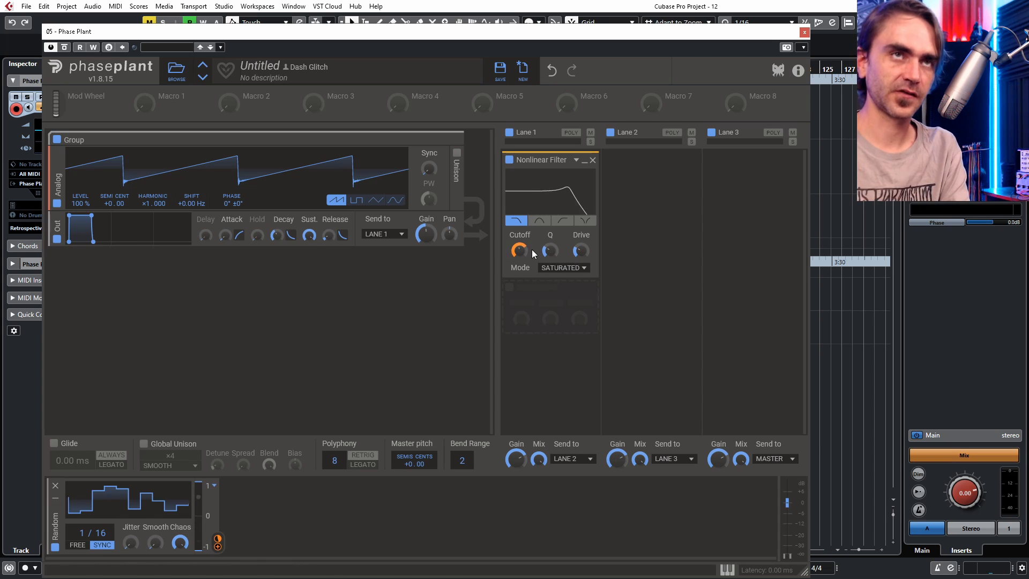
- Increase the Nonlinear Filter's Q and Drive and set its mode to Digital
{"action": "left_click_drag", "start_coordinate": [551, 250], "coordinate": [581, 238]}
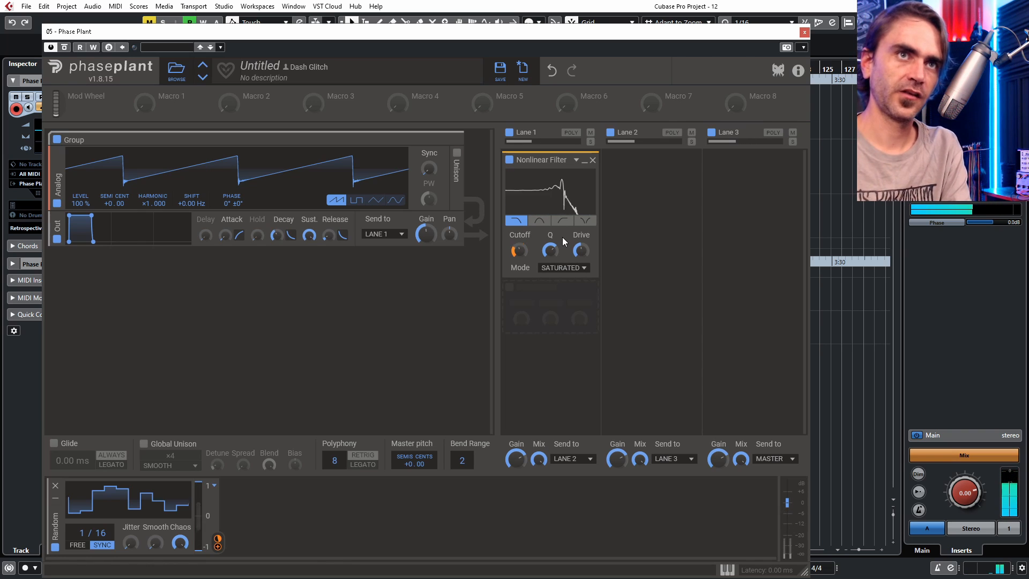
{"action": "left_click", "coordinate": [554, 268]}
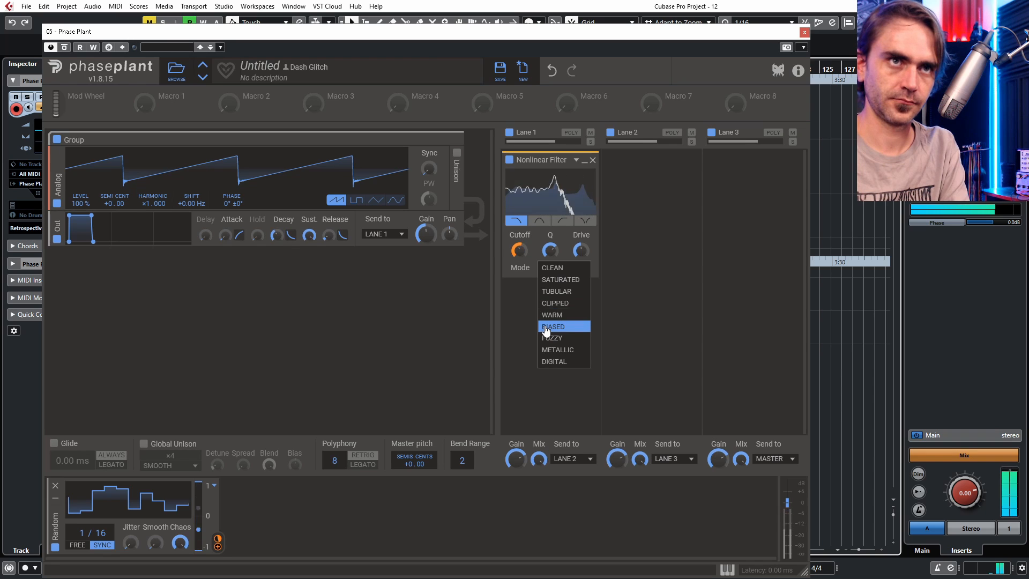
{"action": "left_click", "coordinate": [558, 364]}
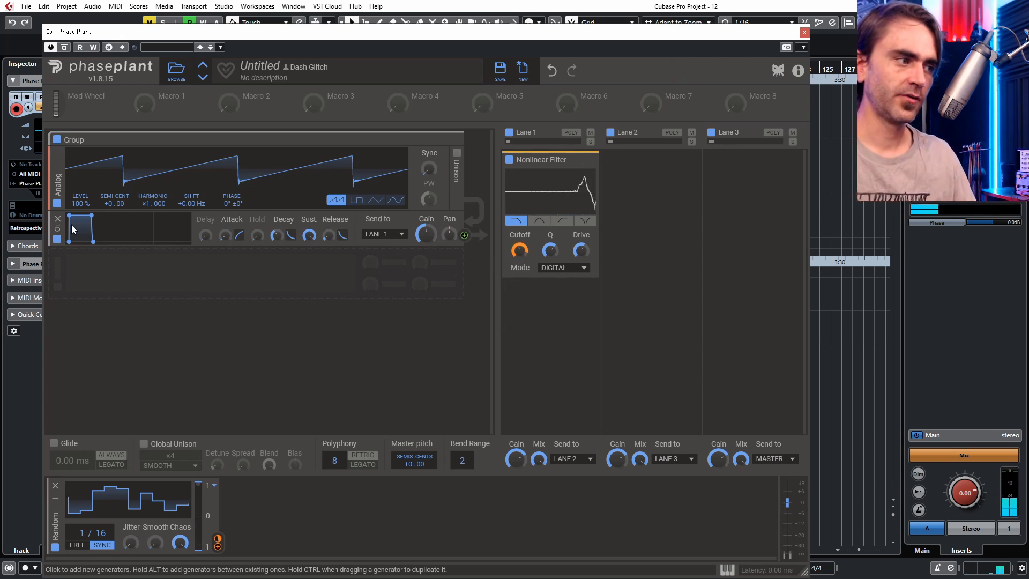
- Add a high-pass Filter below the Analog generator with a ×2 slope and a cutoff of about 244 Hz
{"action": "left_click", "coordinate": [139, 218]}
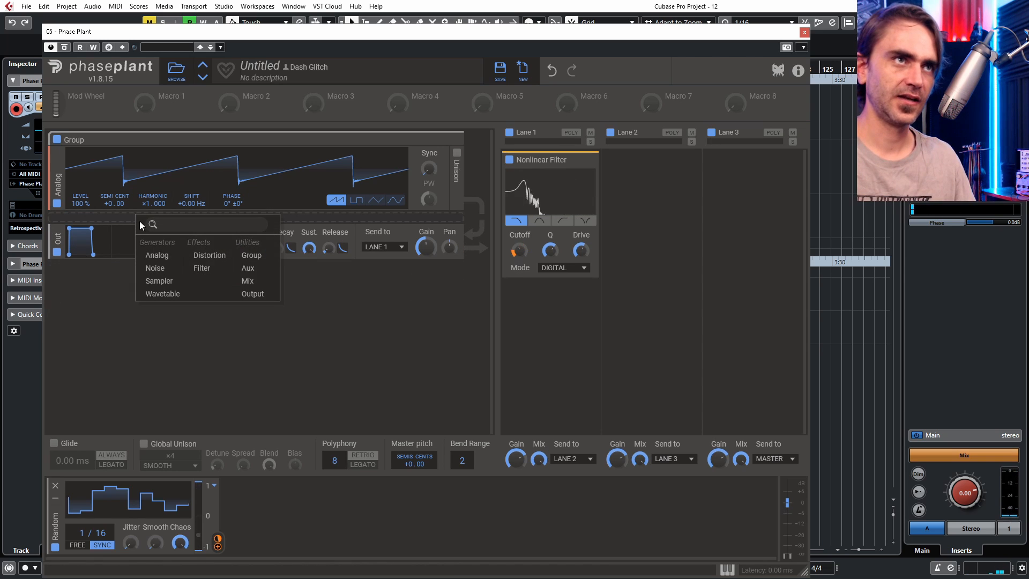
{"action": "left_click", "coordinate": [204, 273]}
{"action": "left_click", "coordinate": [280, 245]}
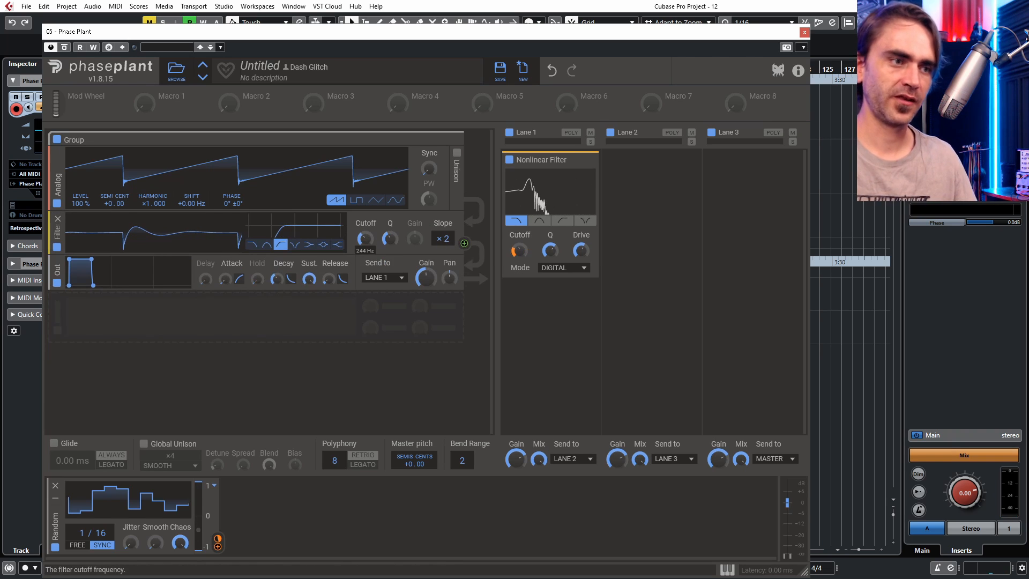
{"action": "left_click_drag", "start_coordinate": [365, 238], "coordinate": [365, 238]}
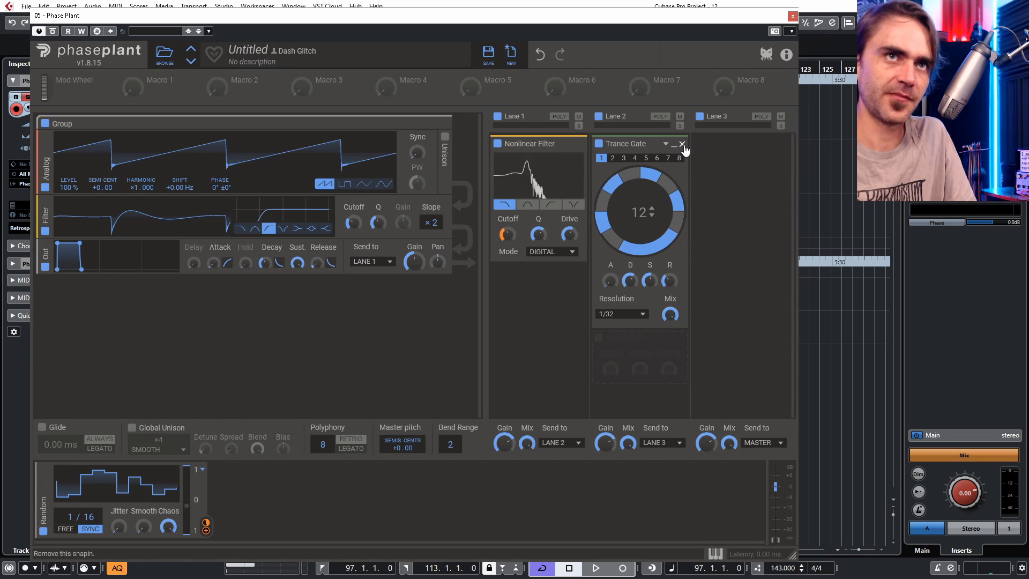
- Remove the Trance Gate from Lane 2 and turn the Random modulator's Chaos fully down
{"action": "left_click", "coordinate": [681, 144]}
{"action": "left_click_drag", "start_coordinate": [190, 490], "coordinate": [507, 233]}
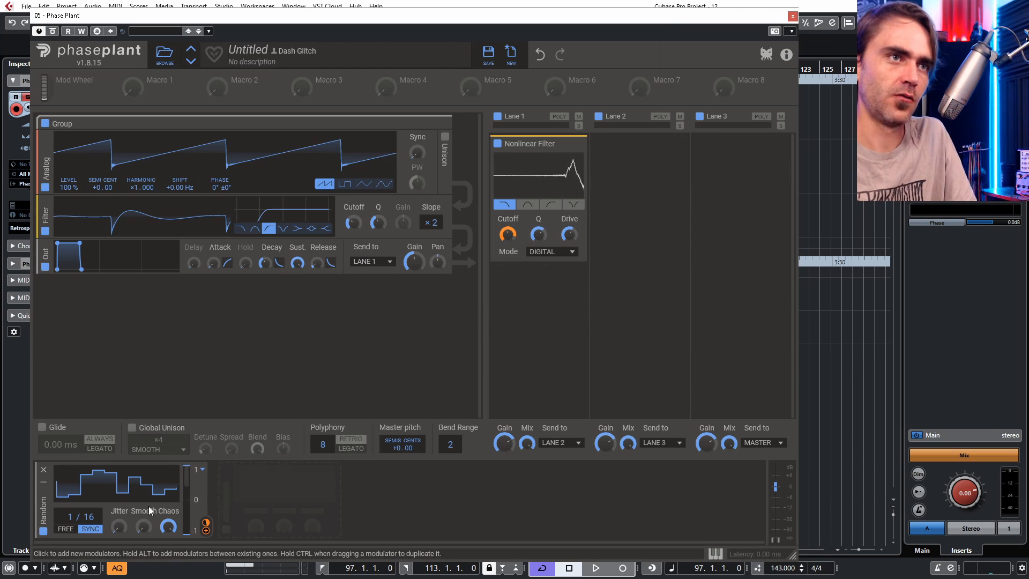
{"action": "left_click_drag", "start_coordinate": [170, 532], "coordinate": [170, 574]}
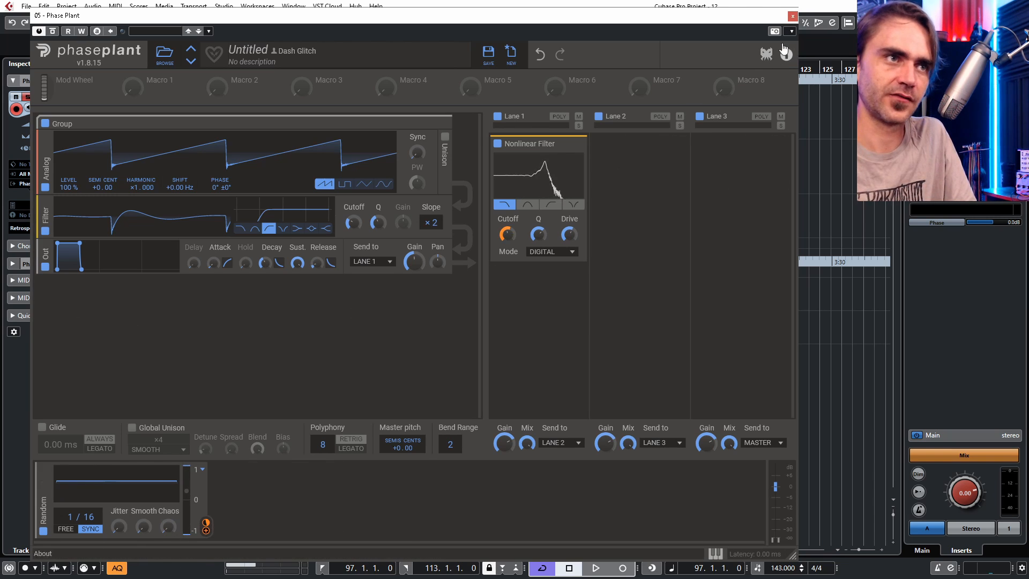
- Select the first Phase Plant 01 clip and adjust the Nonlinear Filter's cutoff in Phase Plant during loop playback
{"action": "left_click", "coordinate": [792, 16]}
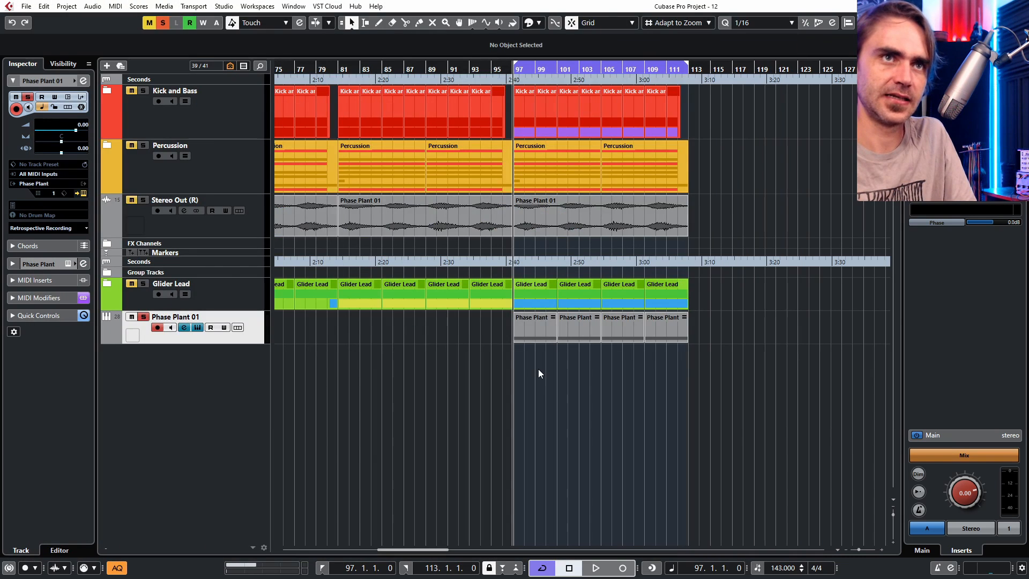
{"action": "double_click", "coordinate": [542, 327]}
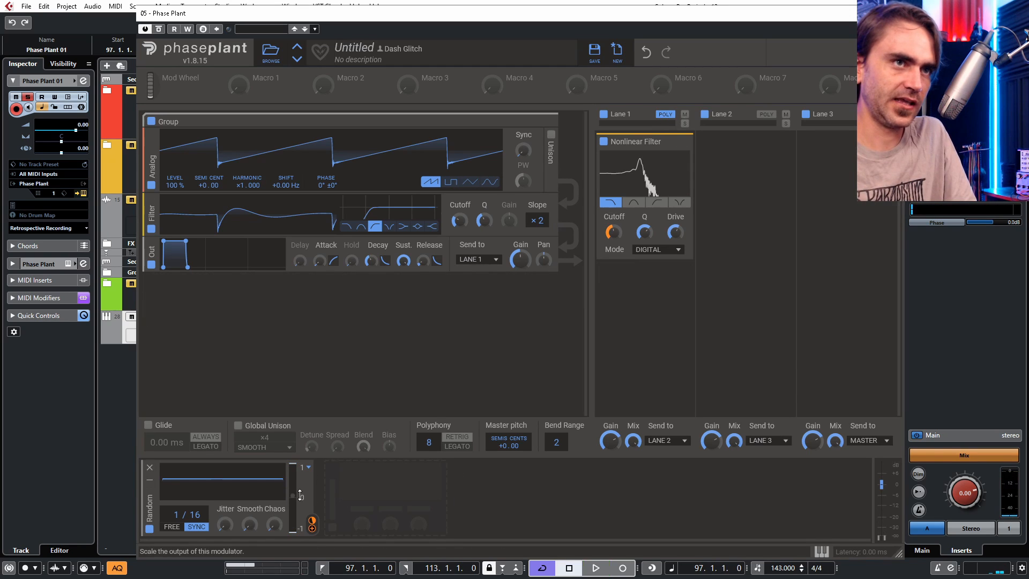
{"action": "key", "text": "space"}
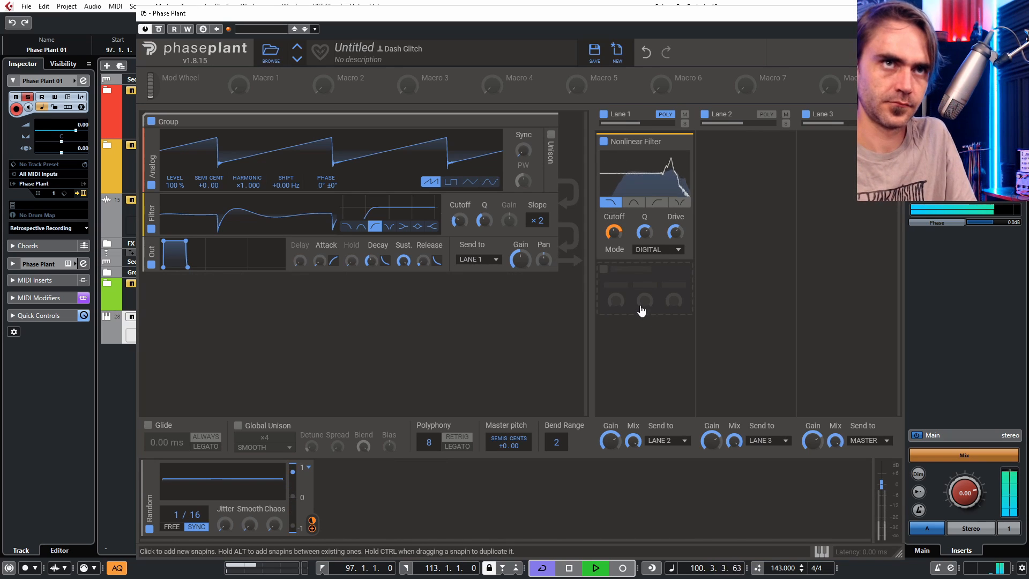
{"action": "mouse_move", "coordinate": [614, 233]}
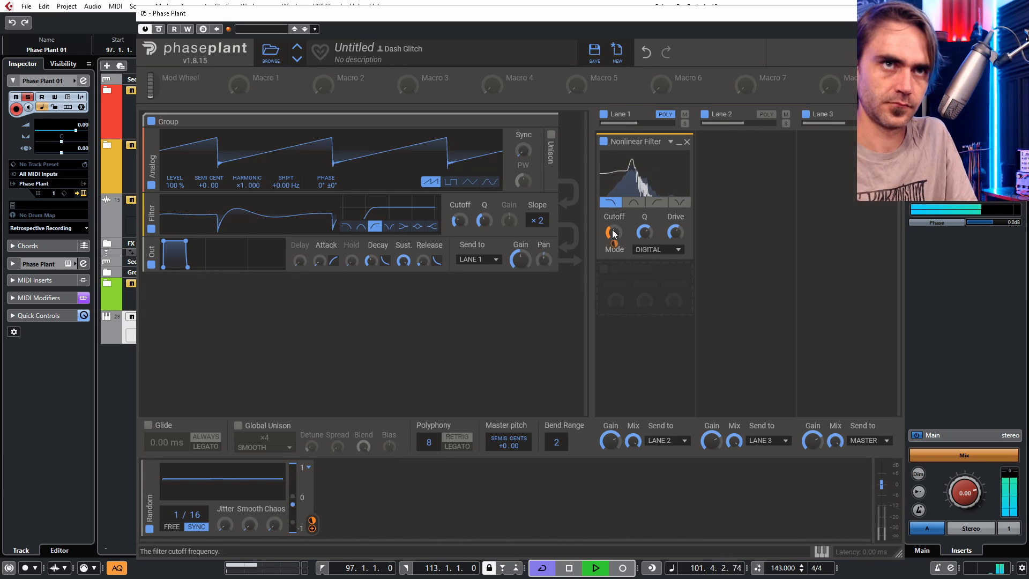
{"action": "left_click_drag", "start_coordinate": [614, 245], "coordinate": [614, 245]}
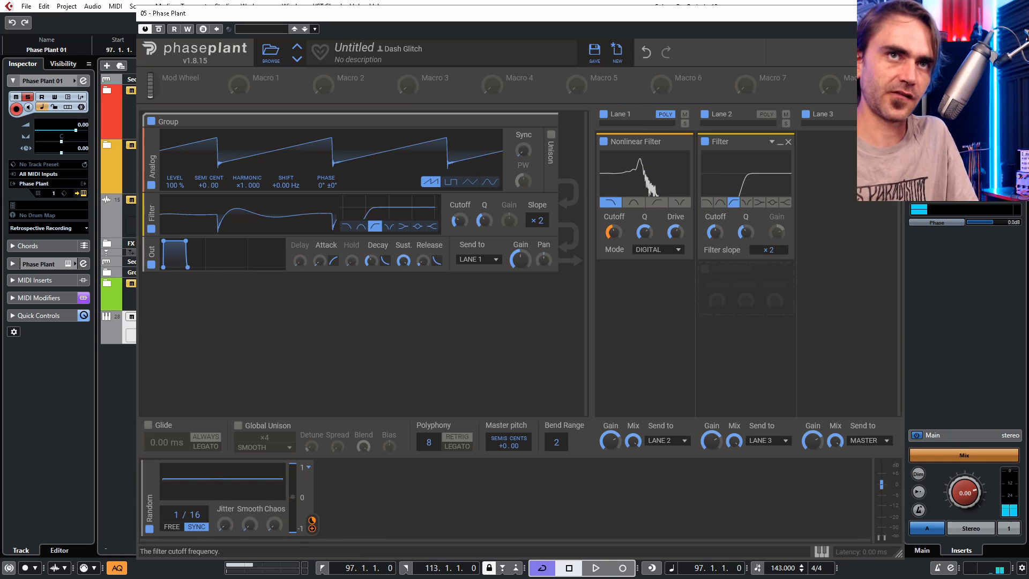
- Move the Filter from Lane 2 to below the Nonlinear Filter in Lane 1 and collapse the Nonlinear Filter
{"action": "left_click_drag", "start_coordinate": [723, 142], "coordinate": [638, 278]}
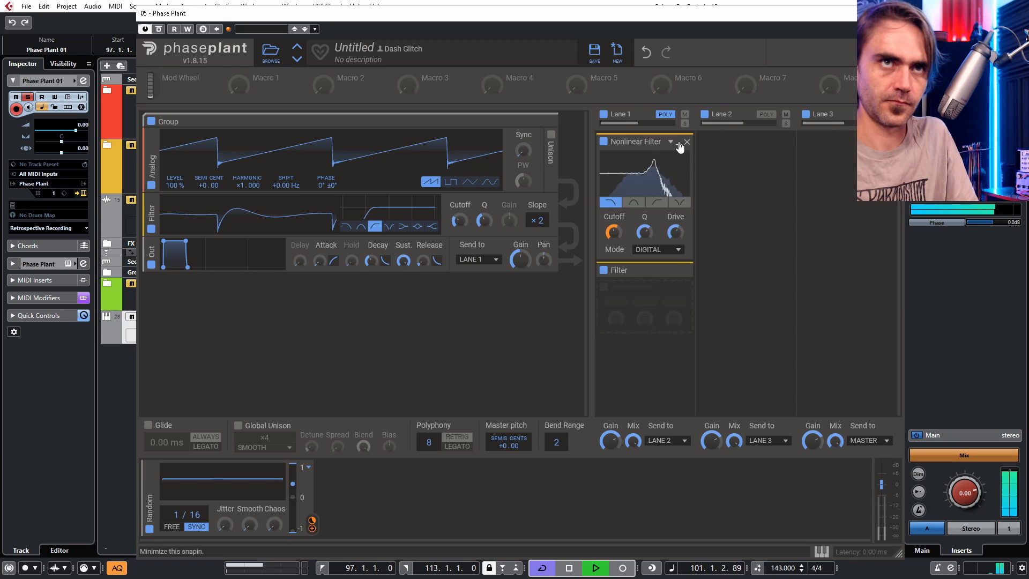
{"action": "left_click", "coordinate": [678, 143]}
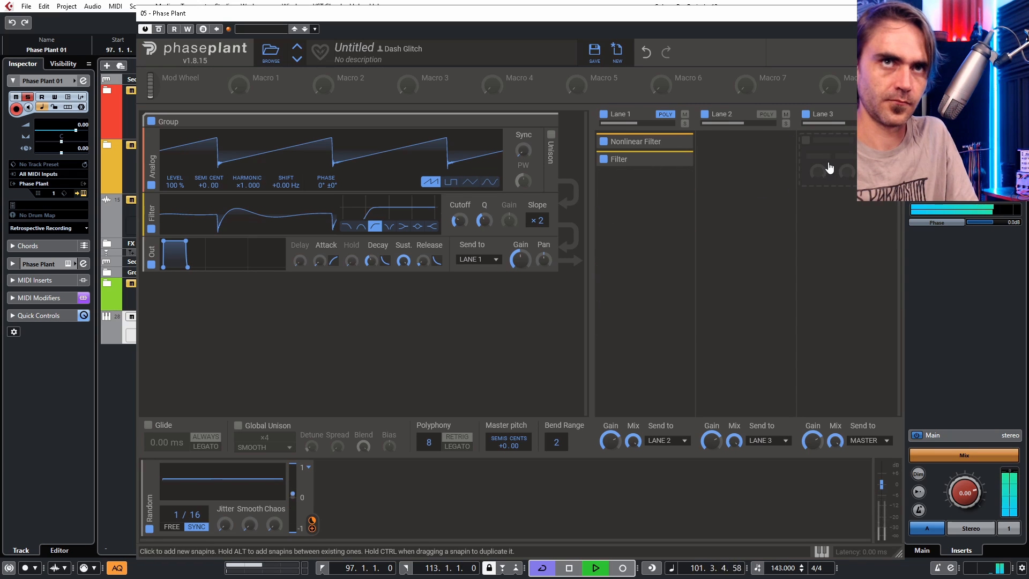
- Stop playback, add a Snap Heap to Lane 3 and open its editor
{"action": "left_click", "coordinate": [838, 159]}
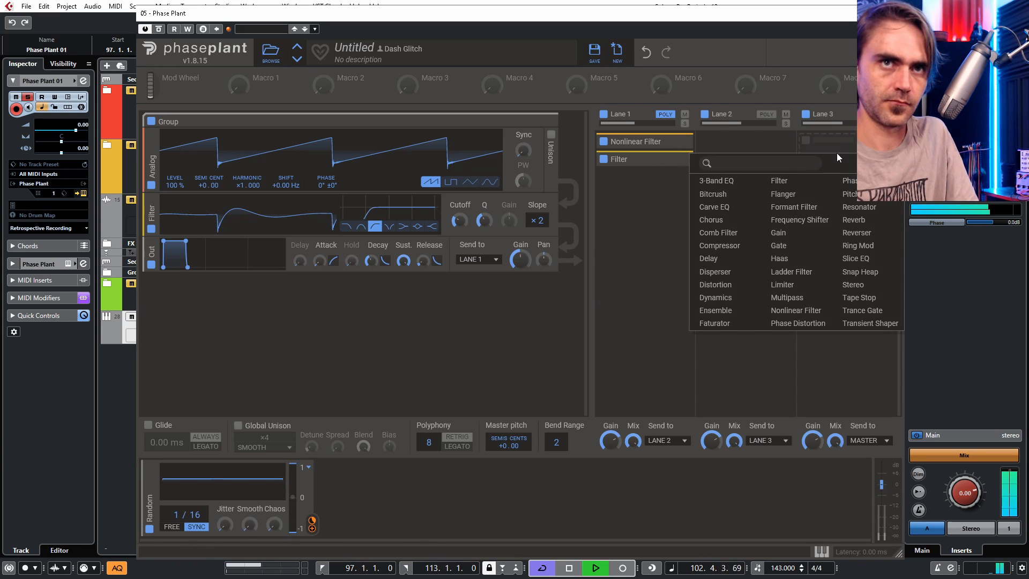
{"action": "left_click", "coordinate": [714, 207]}
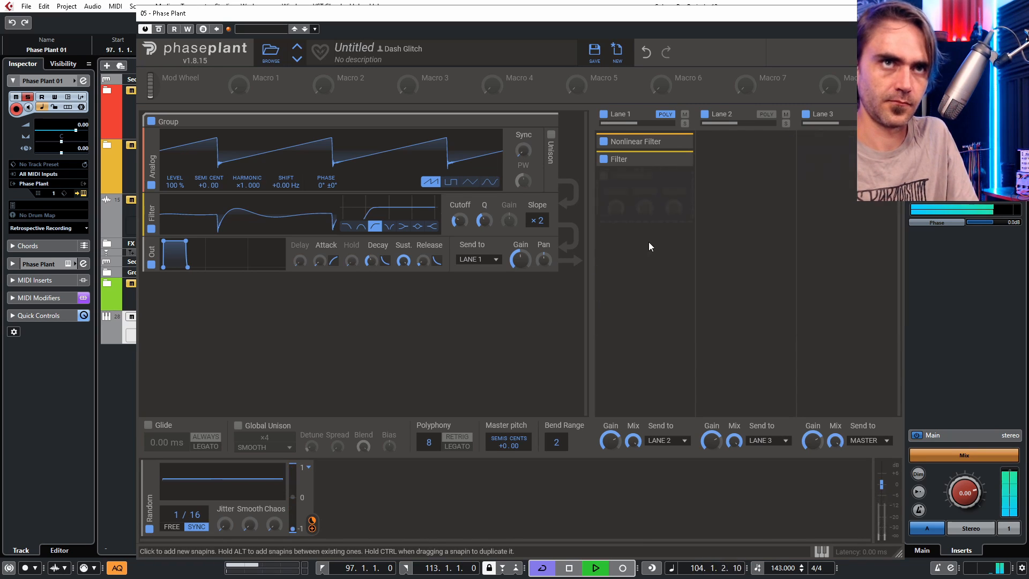
{"action": "key", "text": "space"}
{"action": "left_click", "coordinate": [870, 166]}
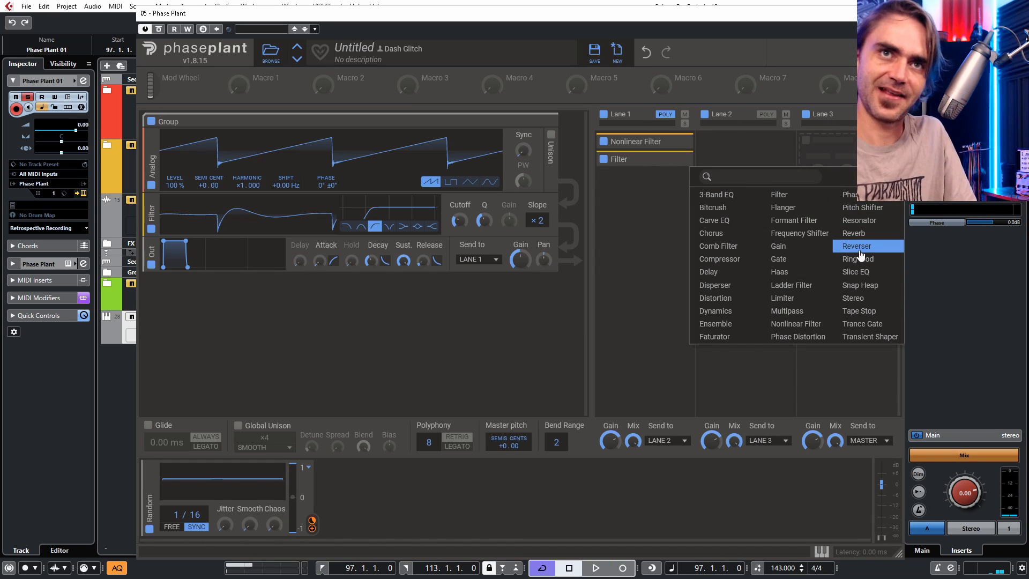
{"action": "left_click", "coordinate": [860, 285]}
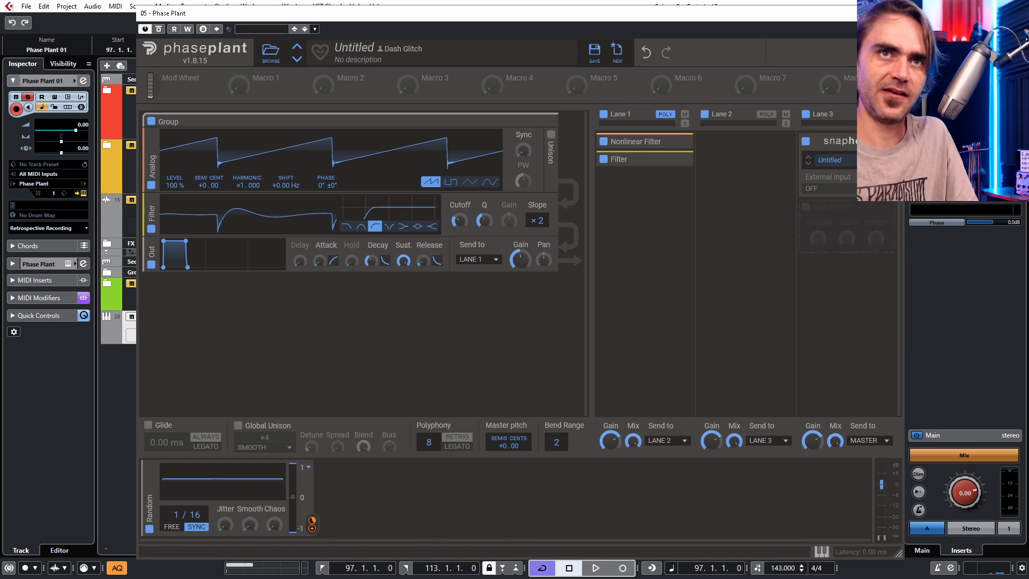
{"action": "left_click", "coordinate": [863, 141]}
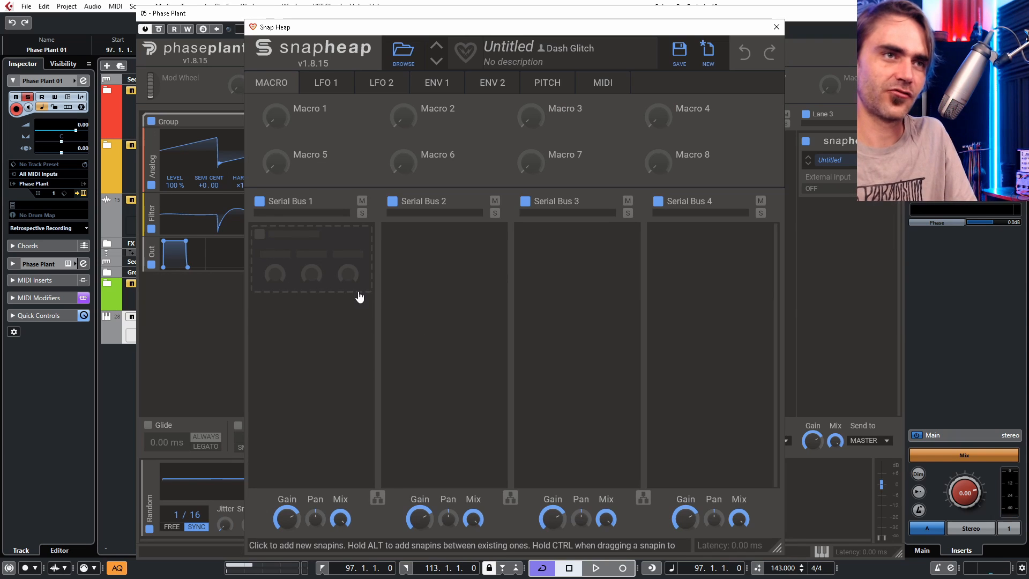
- Add a fully wet 3/16 ping-pong Delay followed by a low-pass Filter to Serial Bus 1
{"action": "left_click", "coordinate": [332, 269]}
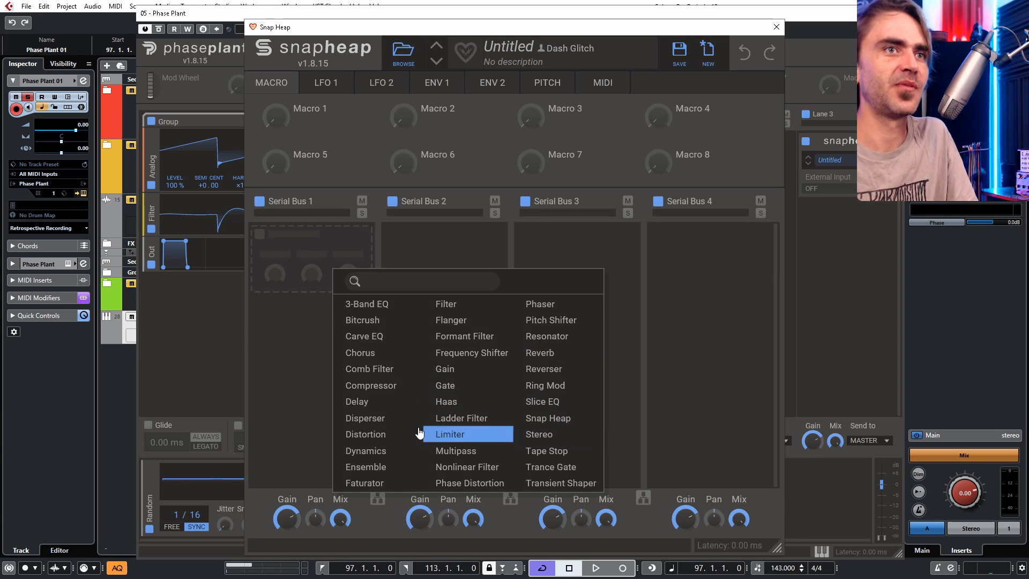
{"action": "left_click", "coordinate": [356, 402]}
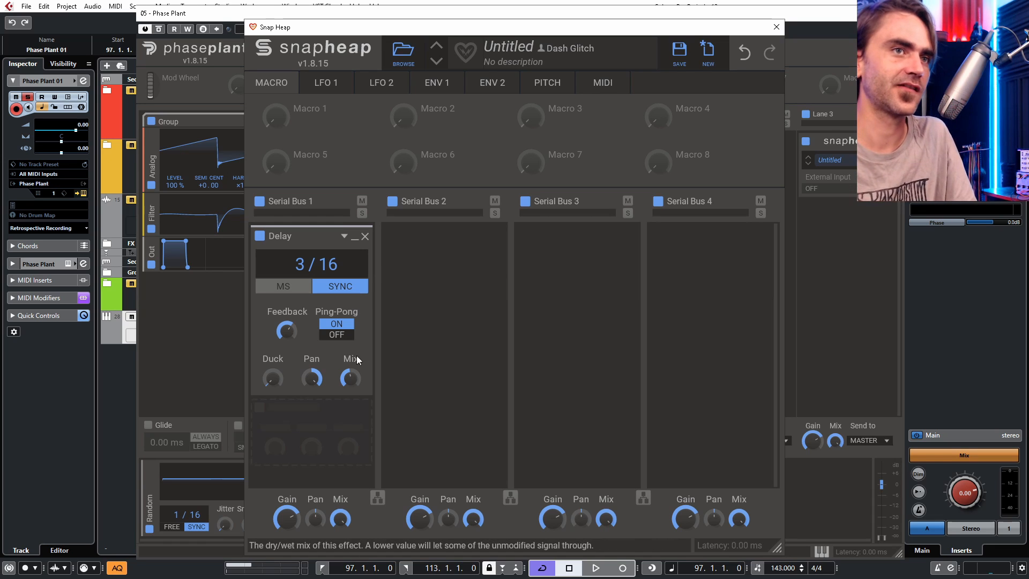
{"action": "left_click", "coordinate": [321, 443]}
{"action": "left_click", "coordinate": [447, 370]}
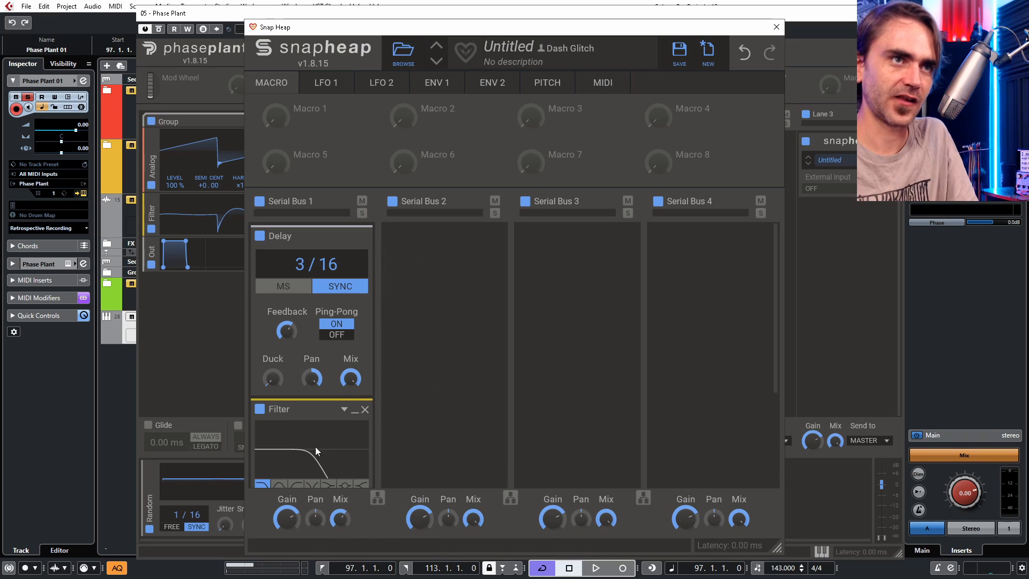
{"action": "left_click", "coordinate": [355, 236]}
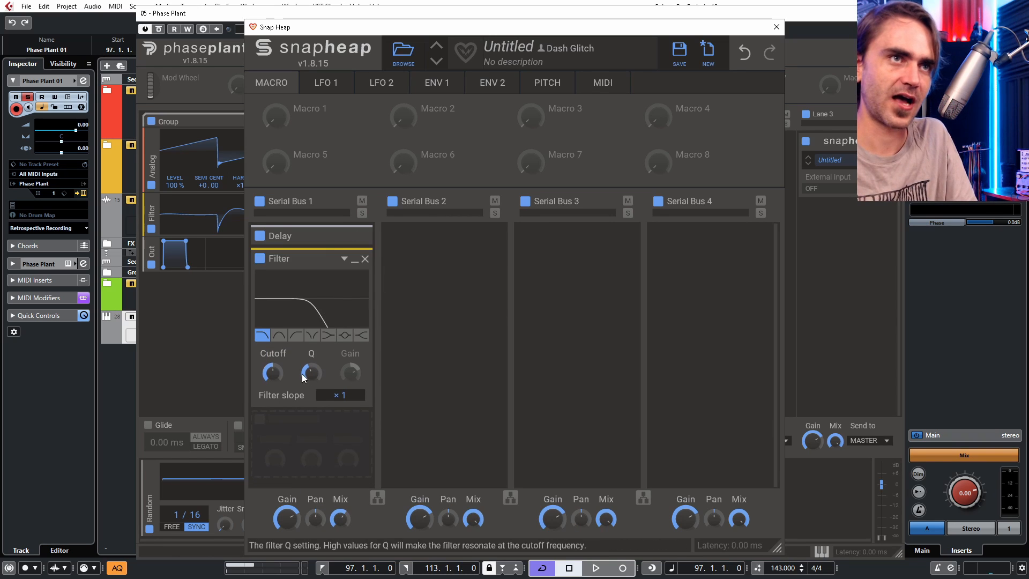
- Add a second Filter to Serial Bus 1 as a high-pass, collapse both filters and lower the bus's Mix during playback
{"action": "left_click", "coordinate": [311, 429]}
{"action": "left_click", "coordinate": [428, 367]}
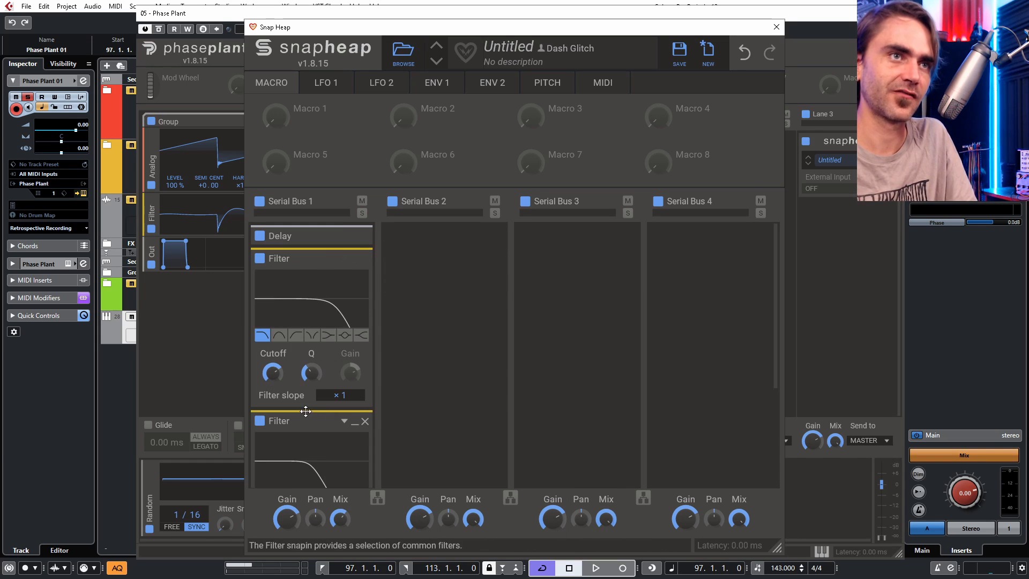
{"action": "left_click", "coordinate": [295, 381]}
{"action": "left_click_drag", "start_coordinate": [273, 419], "coordinate": [272, 435]}
{"action": "key", "text": "space"}
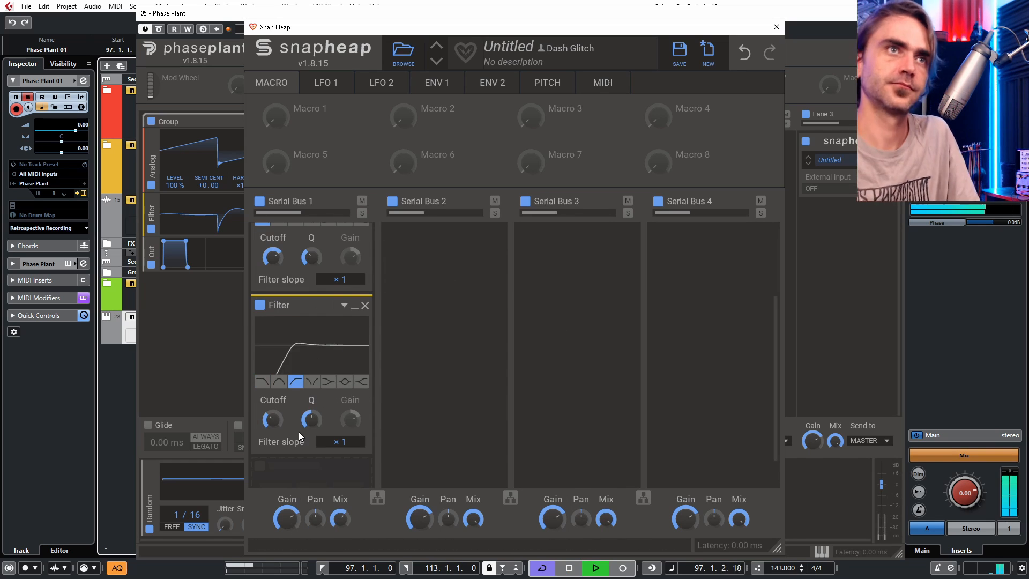
{"action": "left_click", "coordinate": [354, 307]}
{"action": "left_click", "coordinate": [354, 259]}
{"action": "left_click_drag", "start_coordinate": [340, 518], "coordinate": [340, 534]}
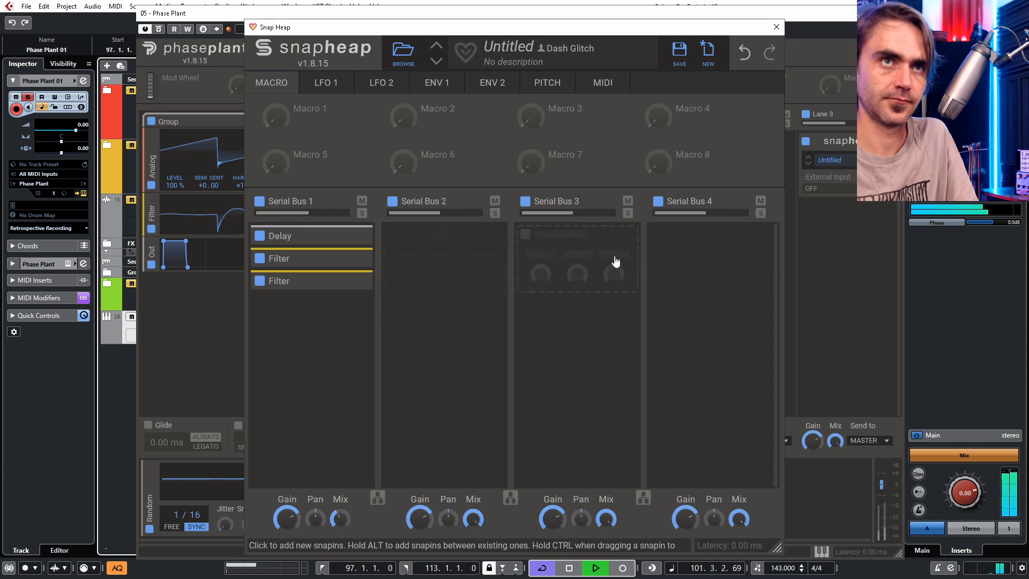
- Add a Haas effect below the two filters in Serial Bus 1 and collapse it
{"action": "left_click", "coordinate": [588, 280]}
{"action": "left_click", "coordinate": [219, 316]}
{"action": "left_click", "coordinate": [310, 309]}
{"action": "left_click", "coordinate": [311, 309]}
{"action": "left_click", "coordinate": [338, 322]}
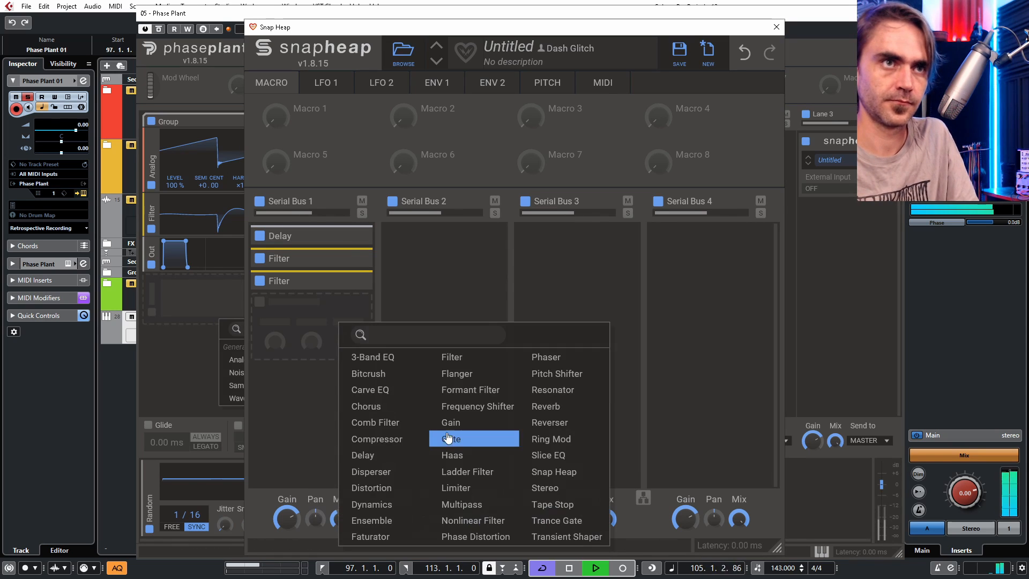
{"action": "left_click", "coordinate": [450, 454]}
{"action": "left_click", "coordinate": [182, 354]}
{"action": "left_click", "coordinate": [354, 304]}
- Add a Reverb to Serial Bus 2, raise its Mix to full and lower the bus's Mix
{"action": "left_click", "coordinate": [317, 343]}
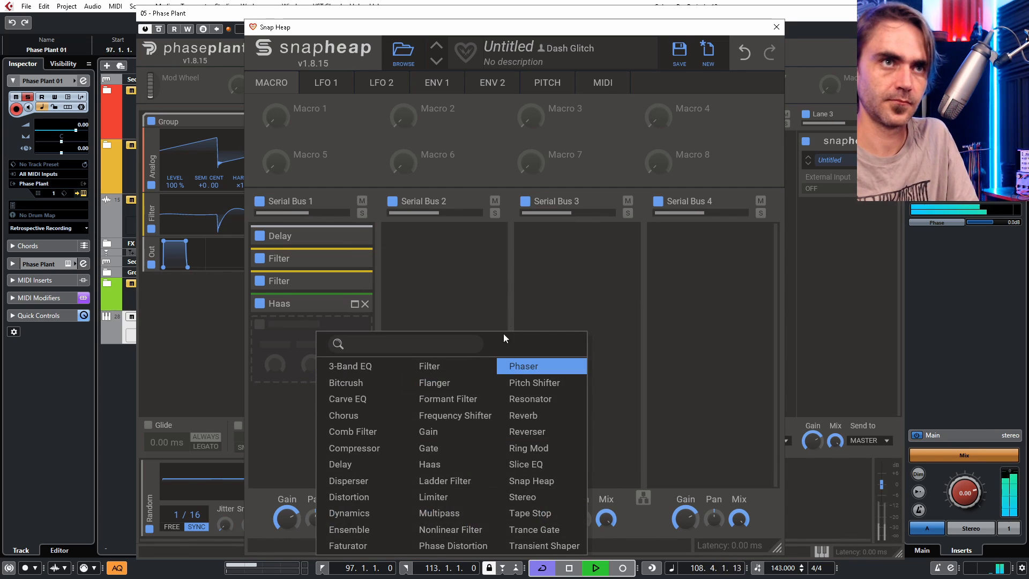
{"action": "left_click", "coordinate": [459, 243]}
{"action": "left_click", "coordinate": [459, 243]}
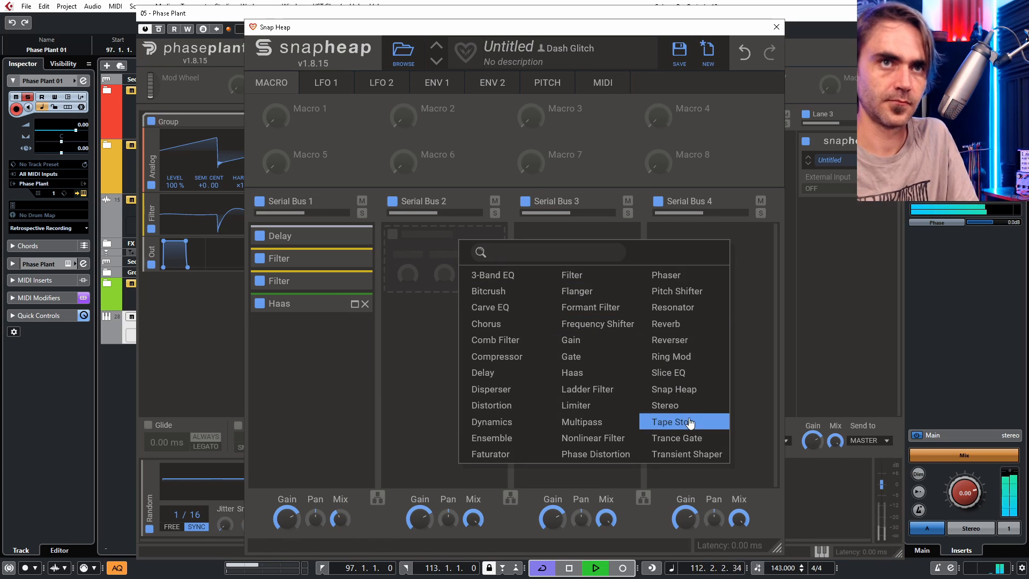
{"action": "left_click", "coordinate": [664, 341]}
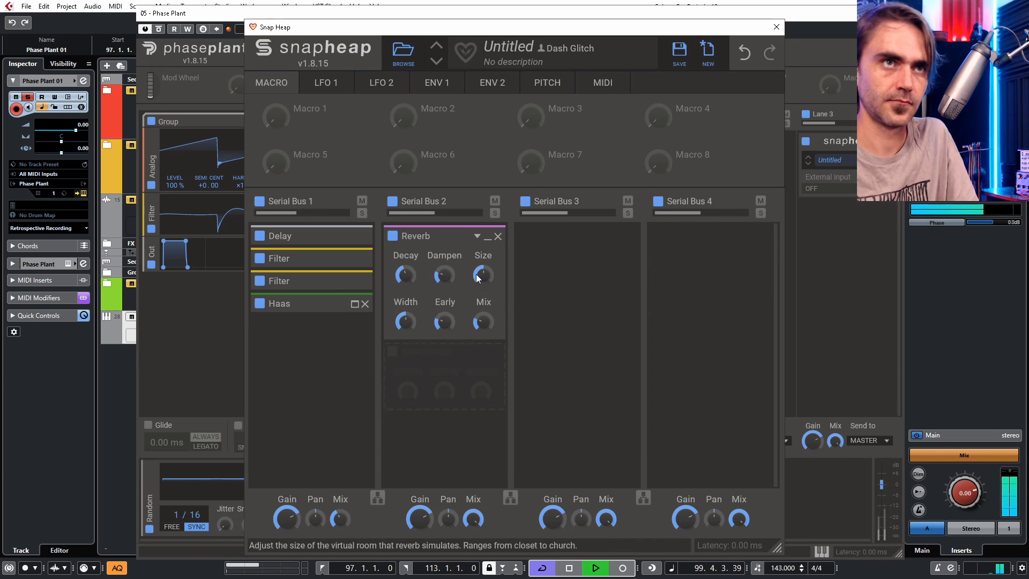
{"action": "left_click_drag", "start_coordinate": [490, 327], "coordinate": [470, 315]}
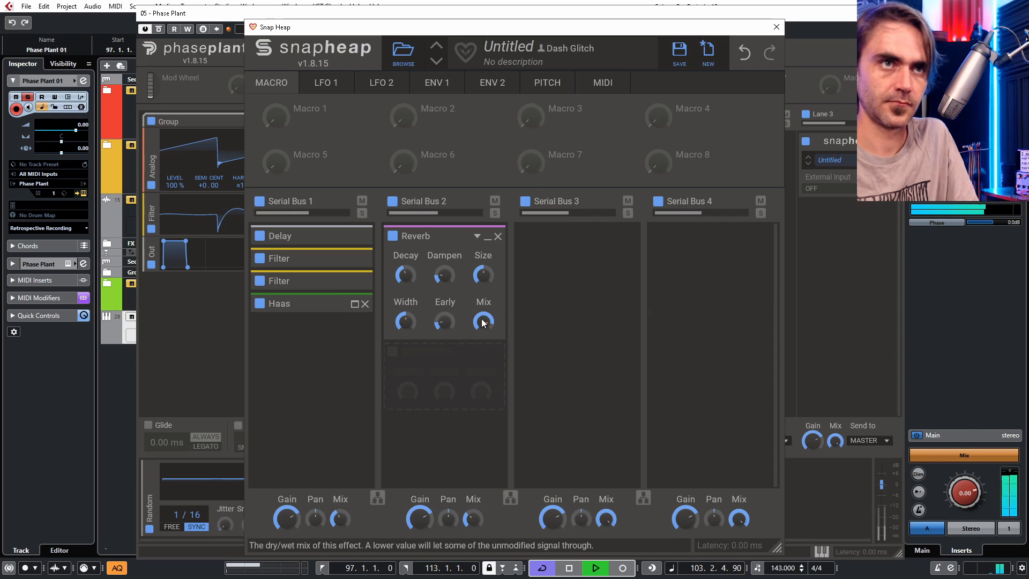
- Add a low-pass and a high-pass Filter after the Reverb and set Serial Bus 2's Mix to 40%
{"action": "left_click", "coordinate": [444, 375]}
{"action": "left_click", "coordinate": [542, 362]}
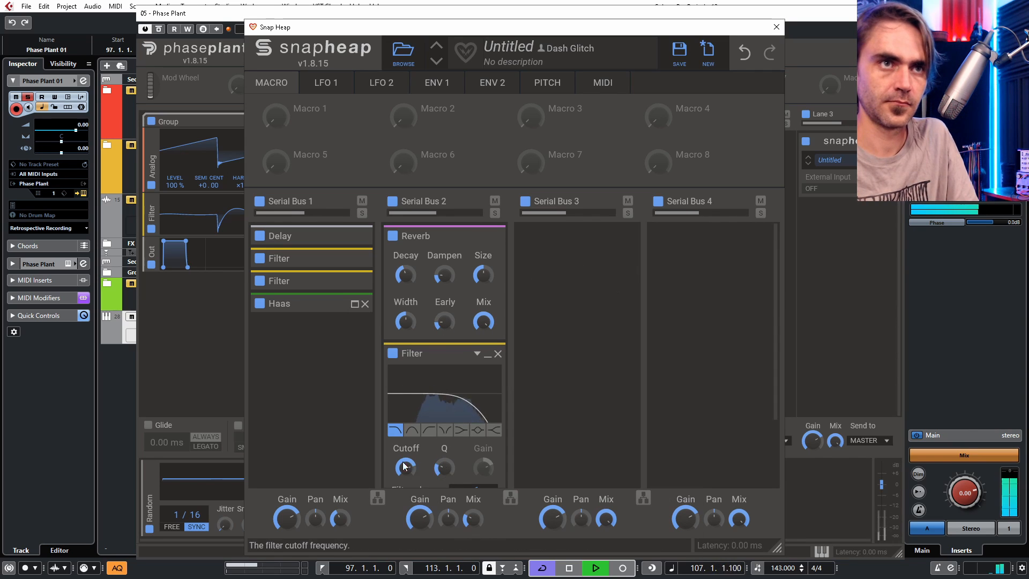
{"action": "left_click", "coordinate": [488, 354]}
{"action": "left_click", "coordinate": [431, 384]}
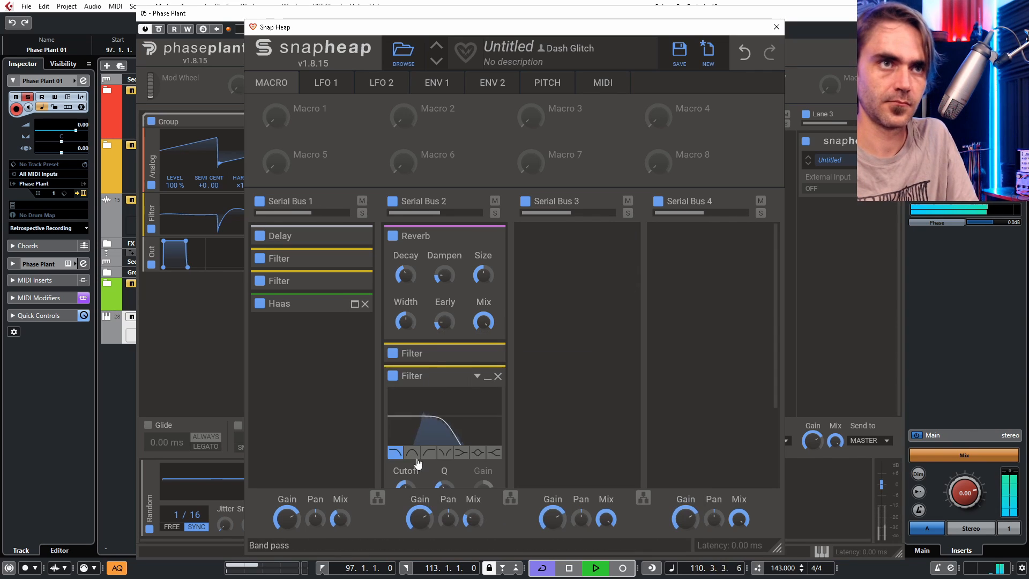
{"action": "left_click", "coordinate": [488, 239]}
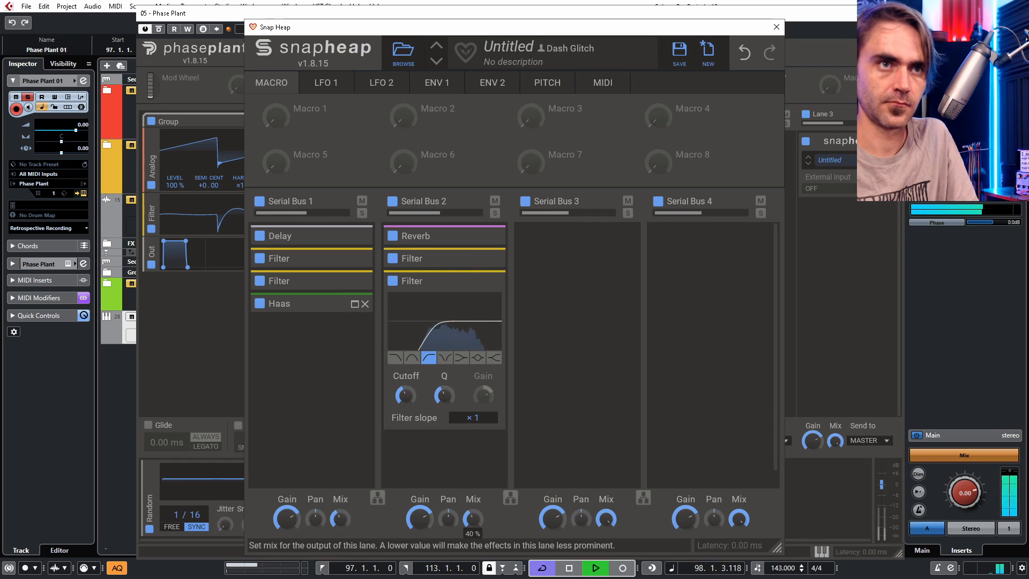
{"action": "left_click", "coordinate": [487, 281]}
- Close the Snap Heap editor and set Lane 3's Mix to about 35% while playing the loop
{"action": "left_click", "coordinate": [776, 27]}
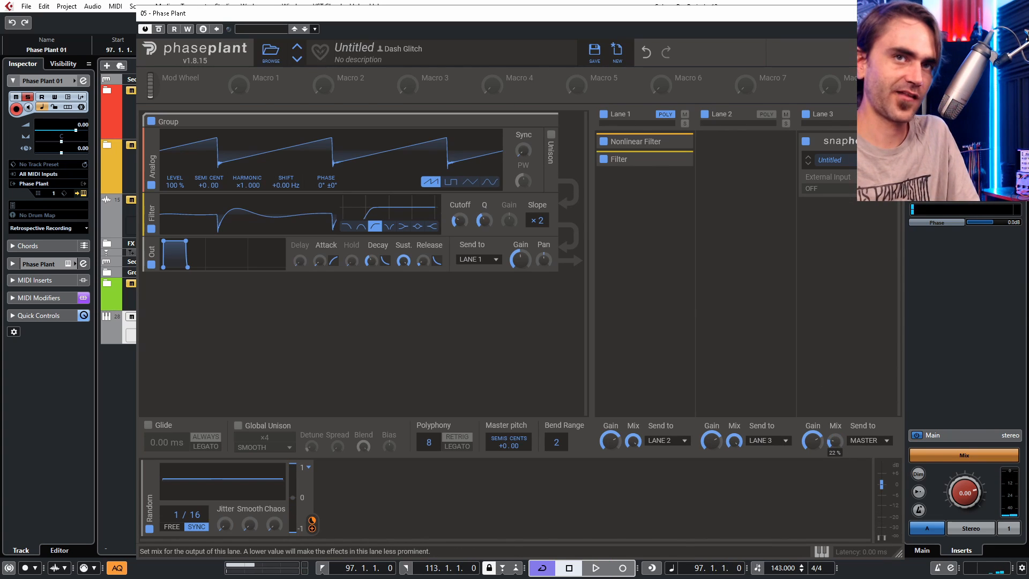
{"action": "key", "text": "space"}
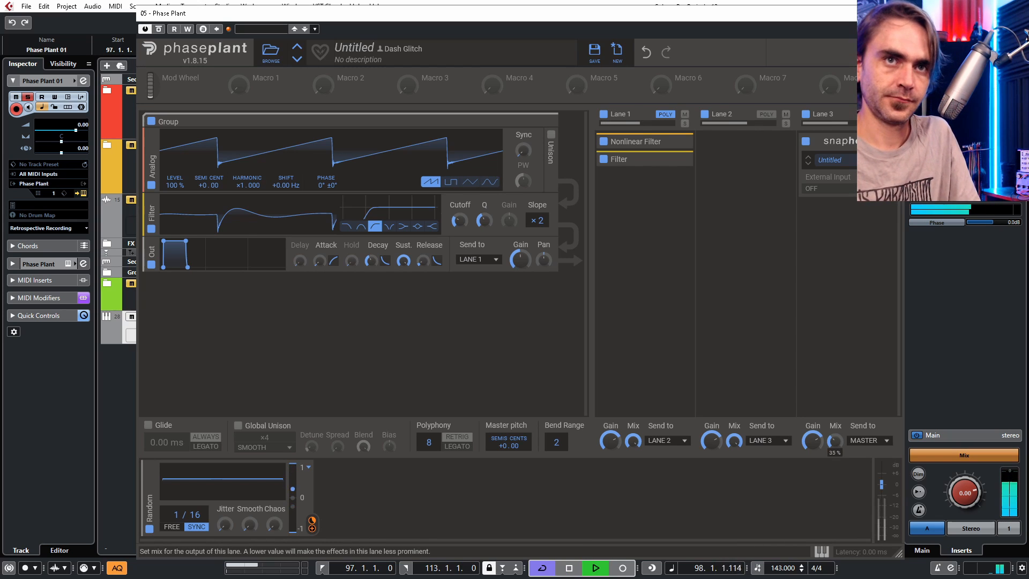
{"action": "double_click", "coordinate": [837, 441]}
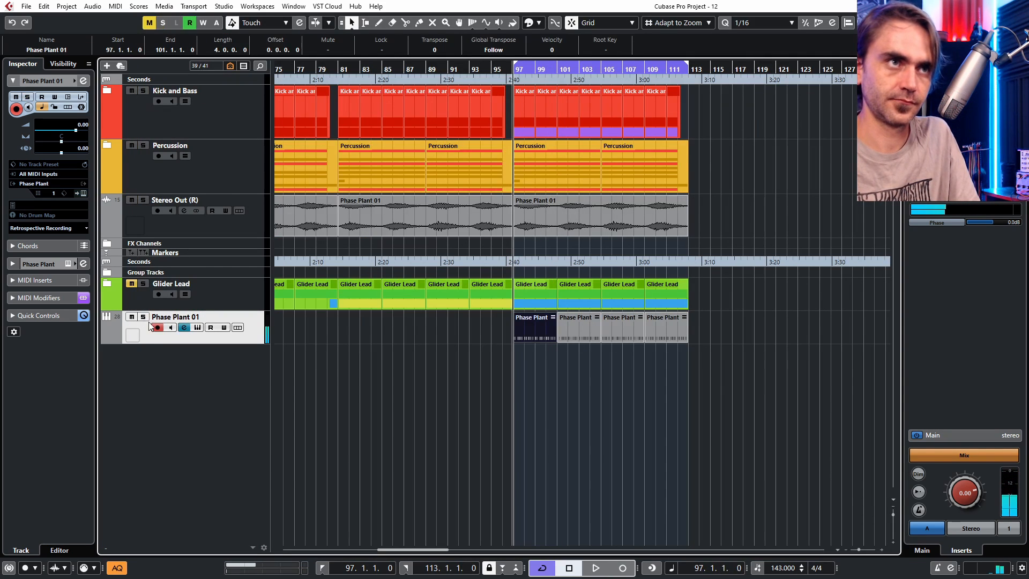
- Play the loop, raise the Phase Plant 01 track's volume to 4.42 and mute the Stereo Out (R) track
{"action": "key", "text": "space"}
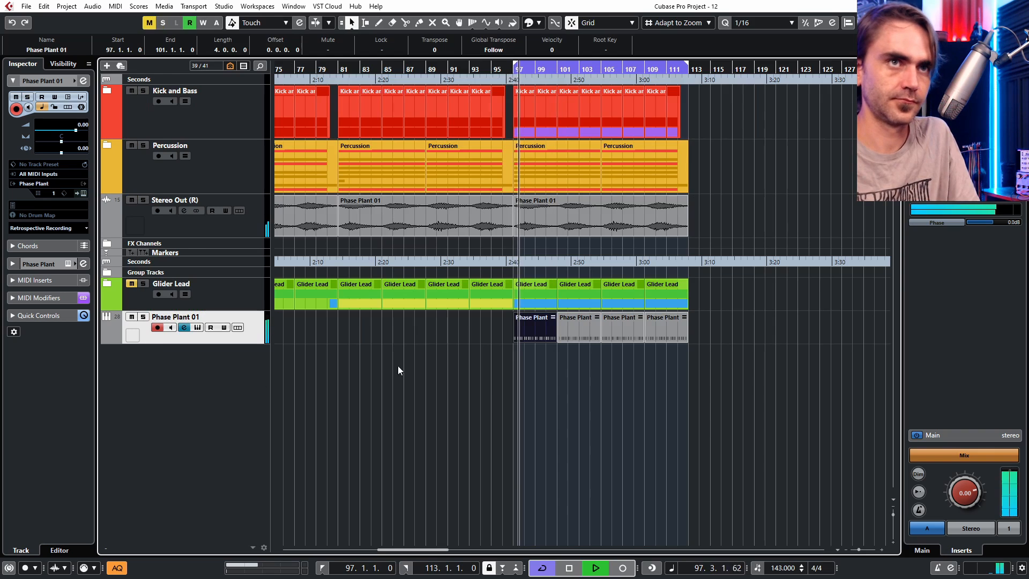
{"action": "scroll", "coordinate": [84, 129], "scroll_direction": "up", "scroll_amount": 5}
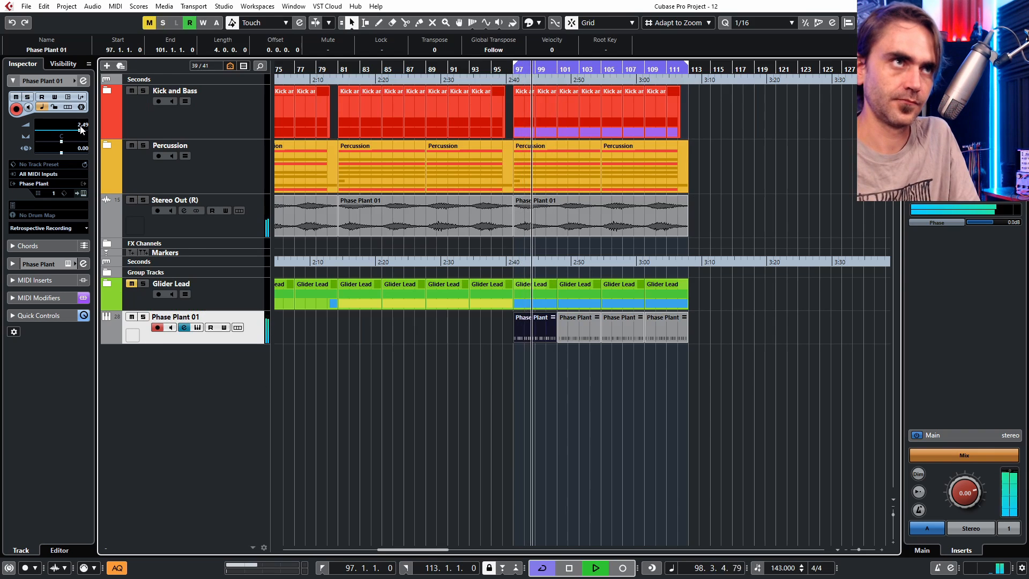
{"action": "left_click", "coordinate": [83, 81]}
{"action": "left_click", "coordinate": [83, 81]}
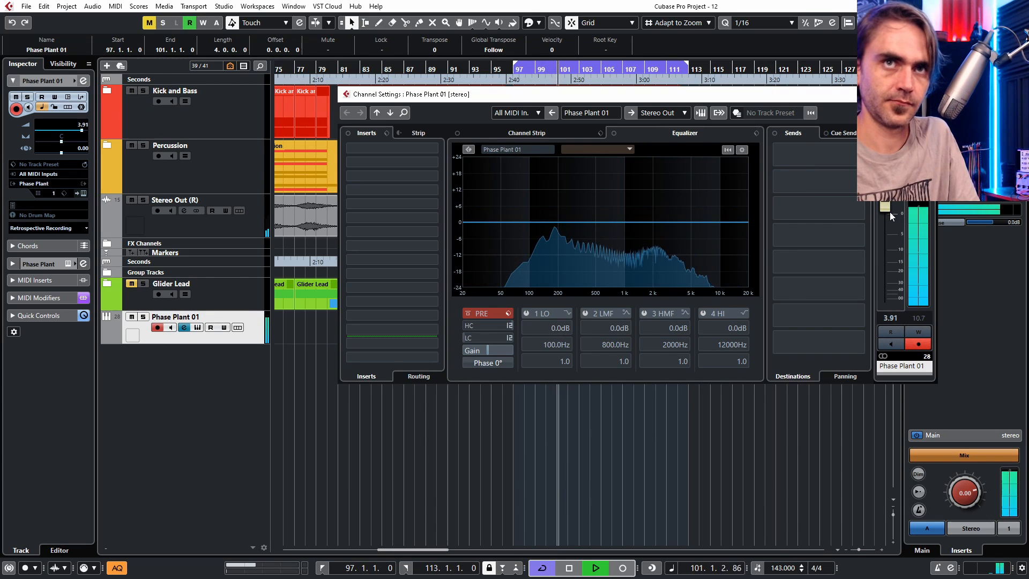
{"action": "left_click_drag", "start_coordinate": [890, 210], "coordinate": [890, 207]}
{"action": "scroll", "coordinate": [891, 207], "scroll_direction": "up", "scroll_amount": 2}
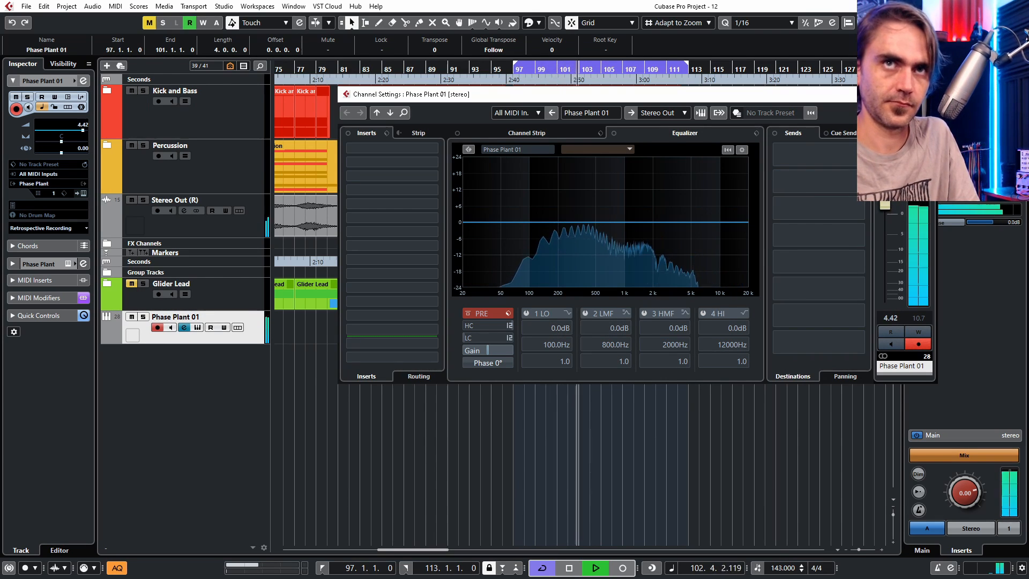
{"action": "left_click", "coordinate": [132, 200]}
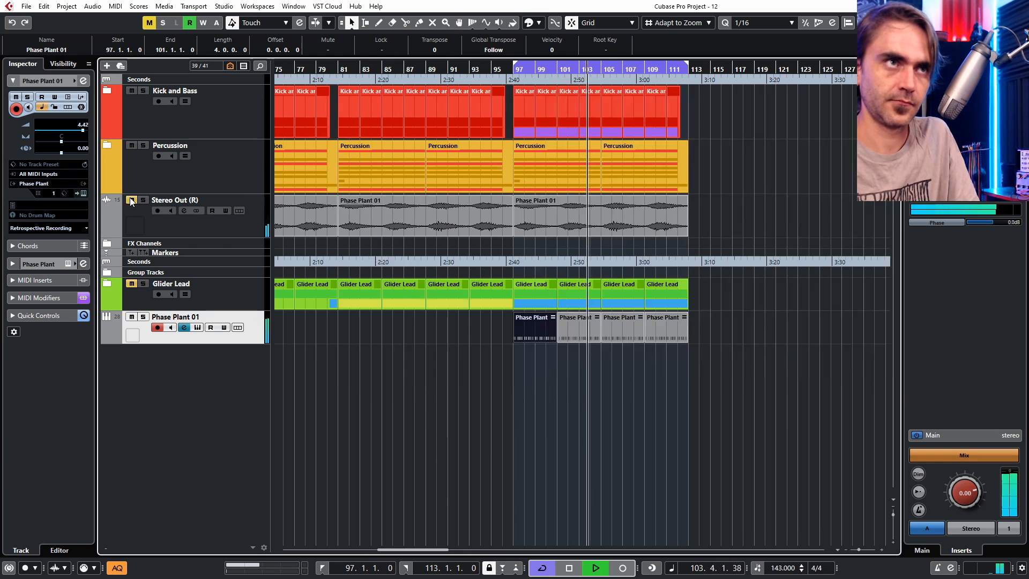
- Move about every third note in the first Phase Plant 01 clip from C1 up an octave to C2 and open Phase Plant
{"action": "double_click", "coordinate": [522, 330]}
{"action": "scroll", "coordinate": [204, 351], "scroll_direction": "up", "scroll_amount": 2}
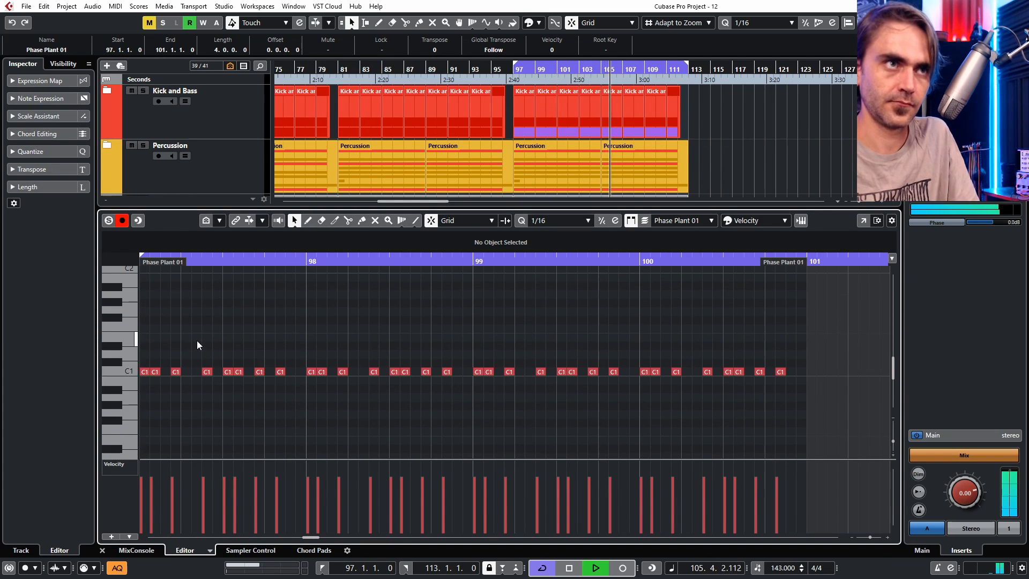
{"action": "scroll", "coordinate": [177, 338], "scroll_direction": "up", "scroll_amount": 2}
{"action": "key", "text": "Right"}
{"action": "key", "text": "Right"}
{"action": "key", "text": "Right"}
{"action": "key", "text": "Right"}
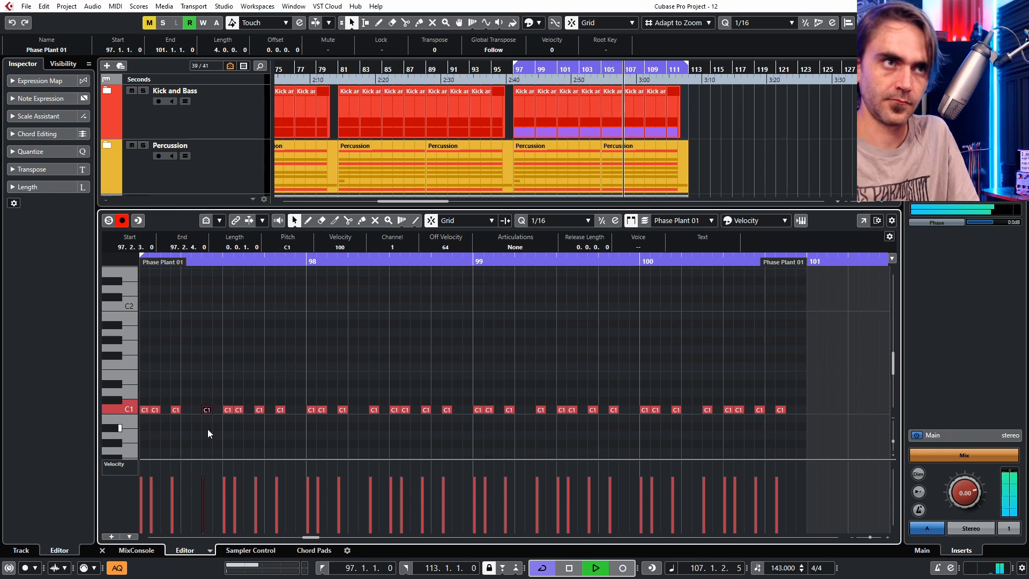
{"action": "key", "text": "shift+Up"}
{"action": "key", "text": "Right"}
{"action": "key", "text": "Right"}
{"action": "key", "text": "Right"}
{"action": "key", "text": "shift+Up"}
{"action": "key", "text": "Right"}
{"action": "key", "text": "Right"}
{"action": "key", "text": "Right"}
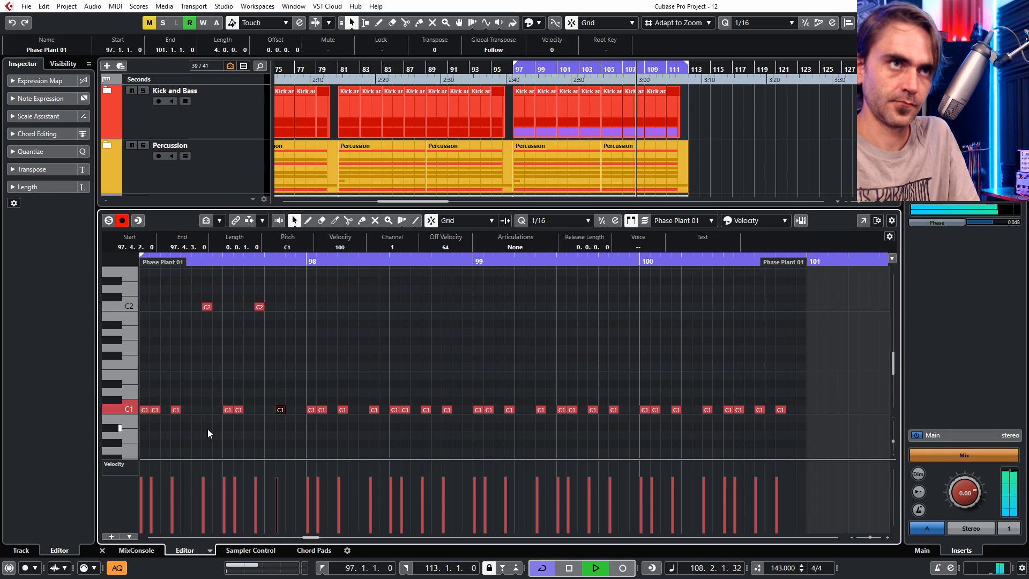
{"action": "key", "text": "shift+Up"}
{"action": "key", "text": "Right"}
{"action": "key", "text": "Right"}
{"action": "key", "text": "Right"}
{"action": "key", "text": "shift+Up"}
{"action": "key", "text": "Right"}
{"action": "key", "text": "Right"}
{"action": "key", "text": "Right"}
{"action": "key", "text": "shift+Up"}
{"action": "key", "text": "Right"}
{"action": "key", "text": "Right"}
{"action": "key", "text": "shift+Up"}
{"action": "key", "text": "Right"}
{"action": "key", "text": "Right"}
{"action": "key", "text": "Right"}
{"action": "key", "text": "shift+Up"}
{"action": "key", "text": "Right"}
{"action": "key", "text": "Right"}
{"action": "key", "text": "Right"}
{"action": "key", "text": "shift+Up"}
{"action": "key", "text": "Right"}
{"action": "key", "text": "Right"}
{"action": "key", "text": "Right"}
{"action": "key", "text": "shift+Up"}
{"action": "key", "text": "Right"}
{"action": "key", "text": "Right"}
{"action": "key", "text": "Right"}
{"action": "key", "text": "shift+Up"}
{"action": "key", "text": "space"}
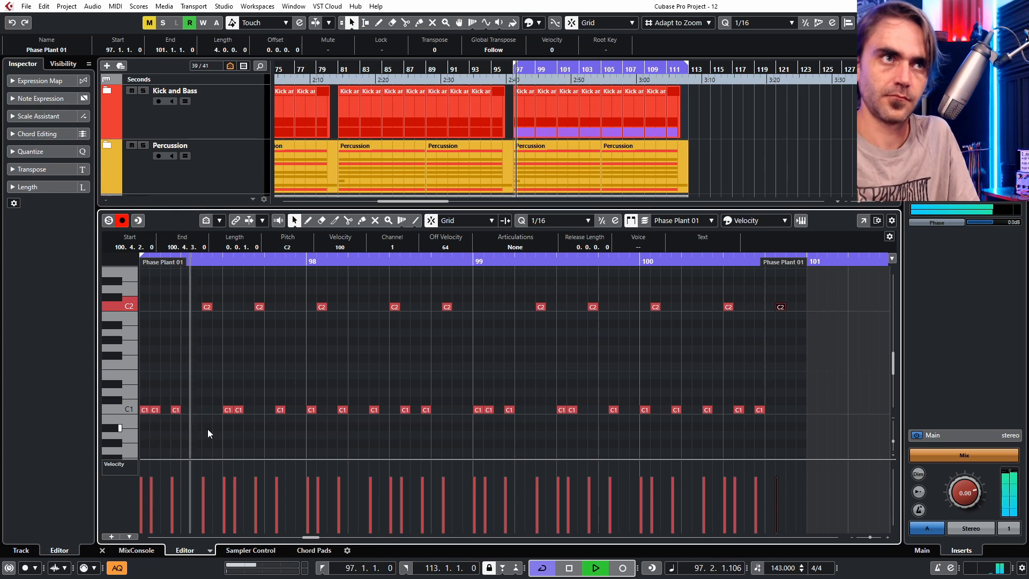
{"action": "left_click", "coordinate": [100, 550]}
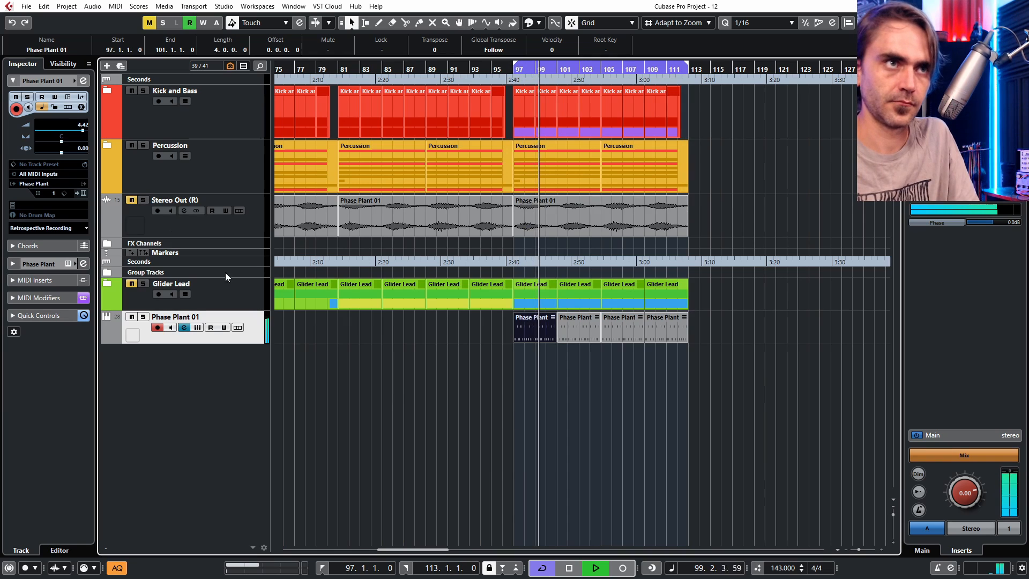
{"action": "left_click", "coordinate": [83, 193]}
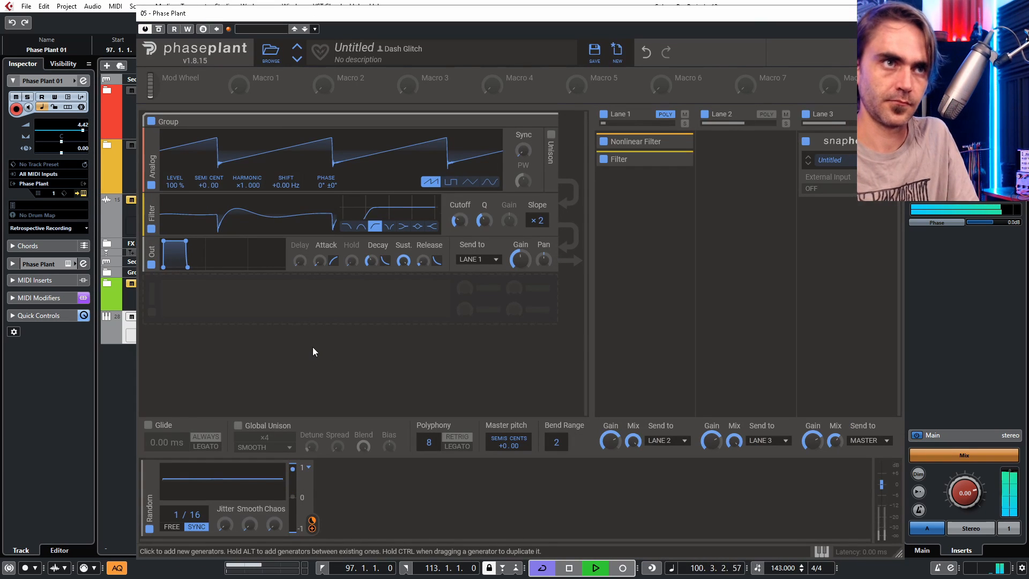
- Try a Glide time of about 11 ms in the Phase Plant patch
{"action": "left_click_drag", "start_coordinate": [170, 442], "coordinate": [170, 435]}
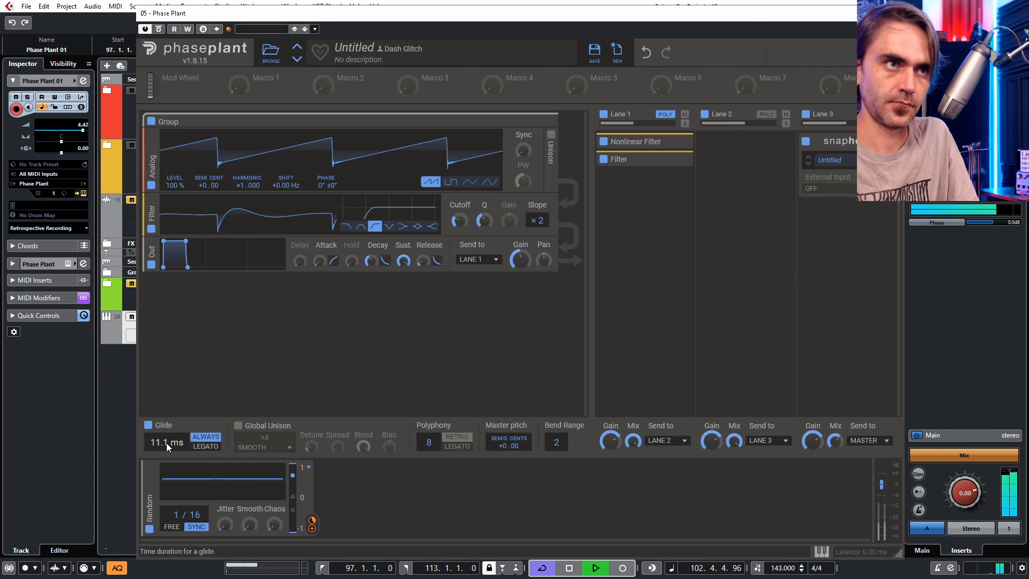
{"action": "left_click_drag", "start_coordinate": [164, 442], "coordinate": [164, 442]}
{"action": "left_click", "coordinate": [148, 425]}
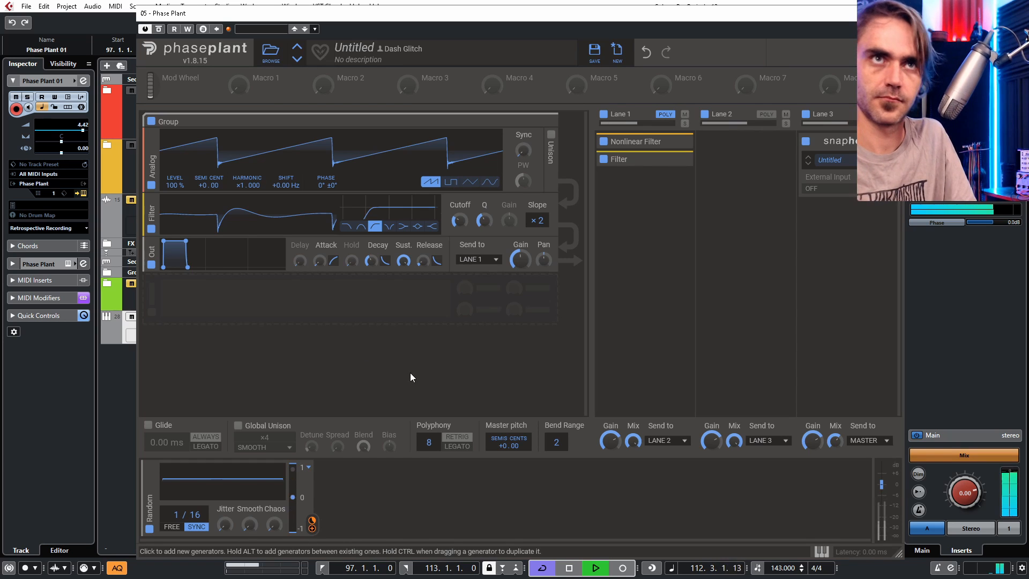
- Save the patch as Non Linear Farts and start a new patch with an Analog oscillator
{"action": "left_click", "coordinate": [594, 53]}
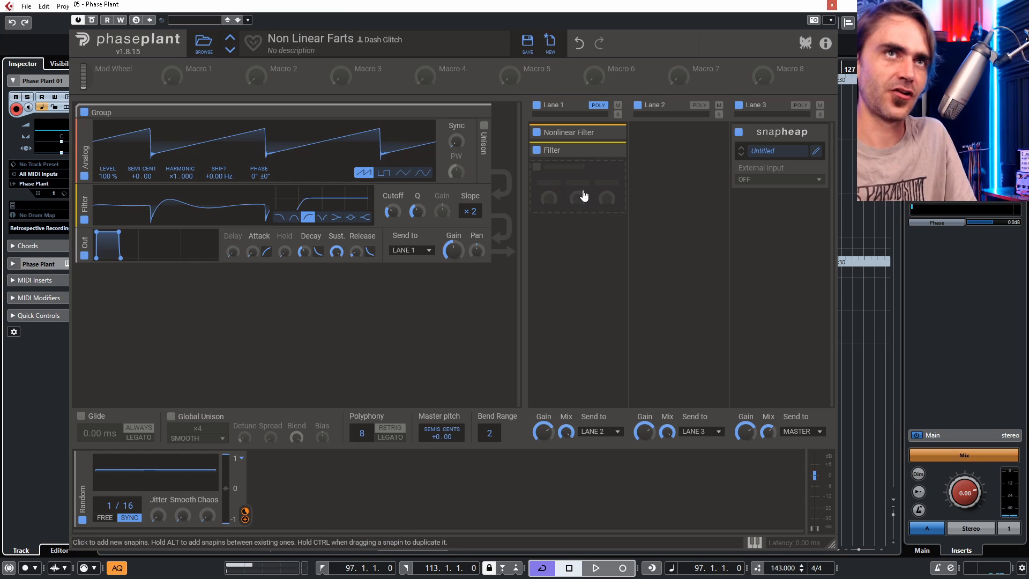
{"action": "left_click", "coordinate": [550, 43]}
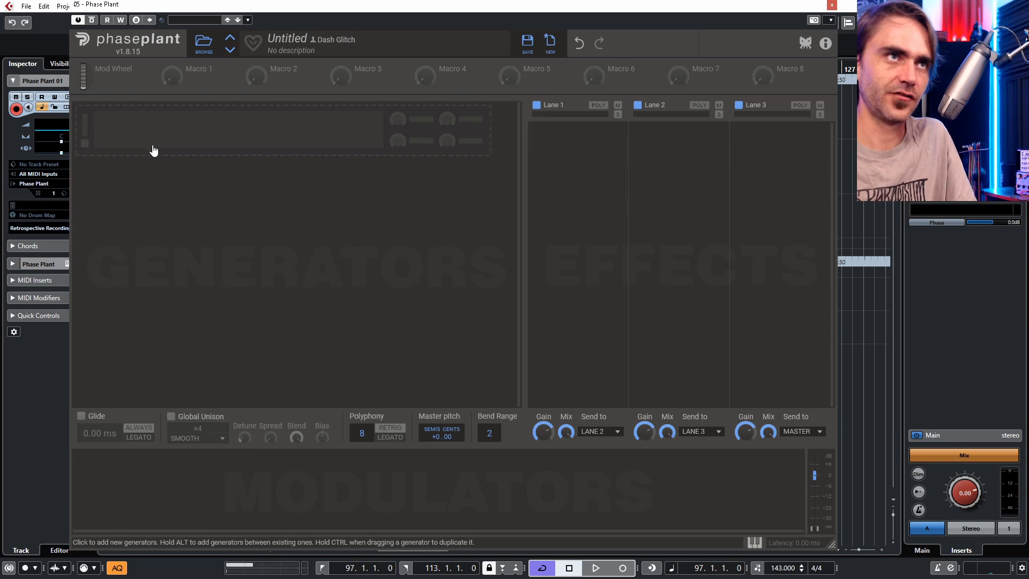
{"action": "left_click", "coordinate": [151, 134]}
{"action": "left_click", "coordinate": [172, 175]}
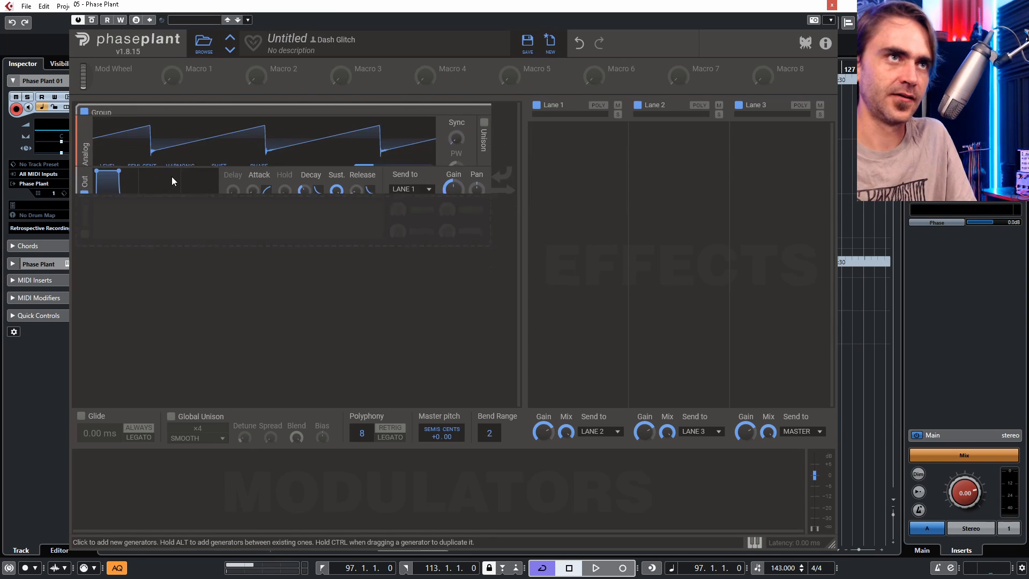
- Examine the note pattern in the first Phase Plant 01 clip
{"action": "left_click", "coordinate": [832, 4]}
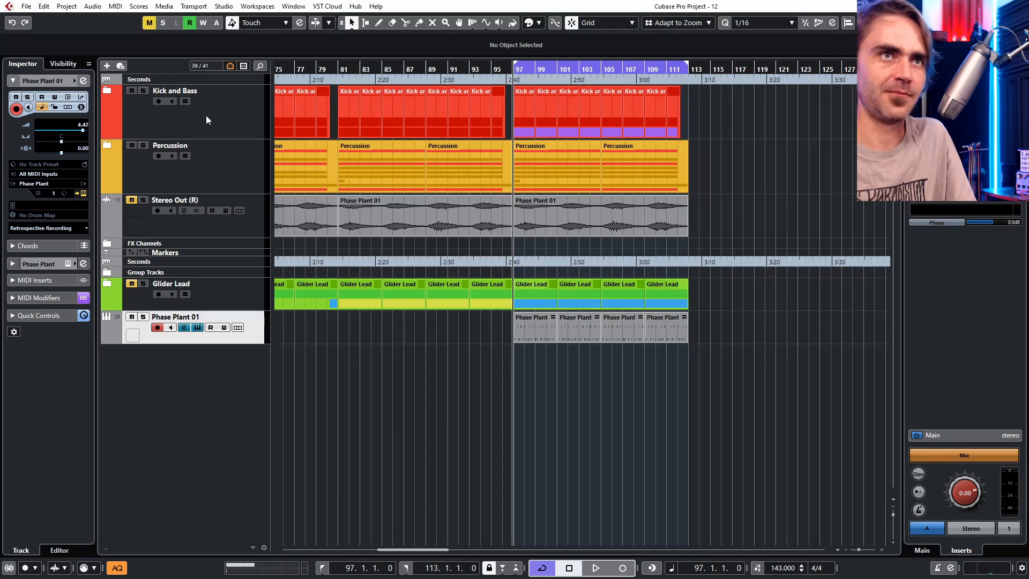
{"action": "scroll", "coordinate": [555, 375], "scroll_direction": "down", "scroll_amount": 3}
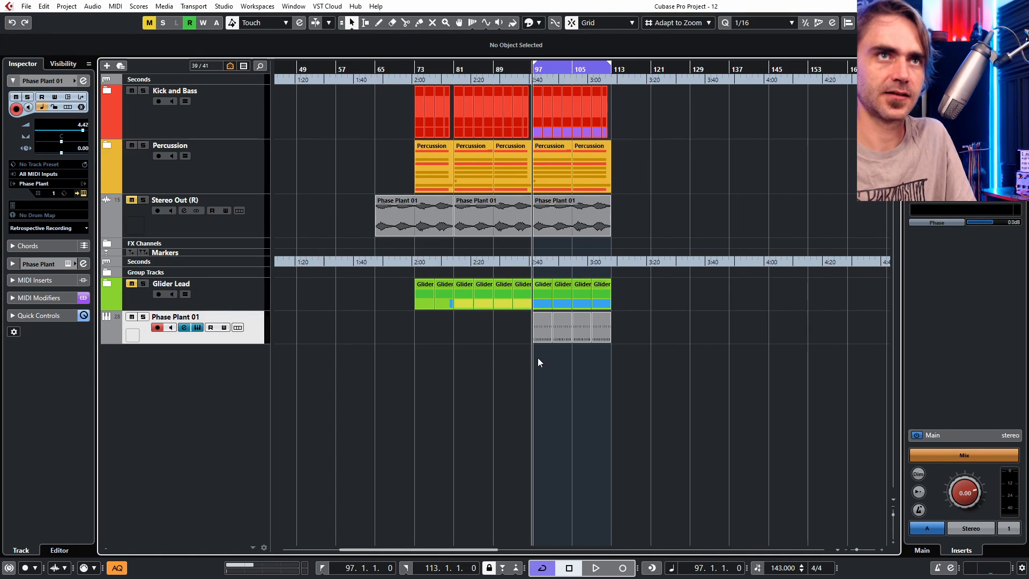
{"action": "scroll", "coordinate": [537, 358], "scroll_direction": "up", "scroll_amount": 3}
{"action": "double_click", "coordinate": [445, 326]}
{"action": "scroll", "coordinate": [401, 367], "scroll_direction": "up", "scroll_amount": 1}
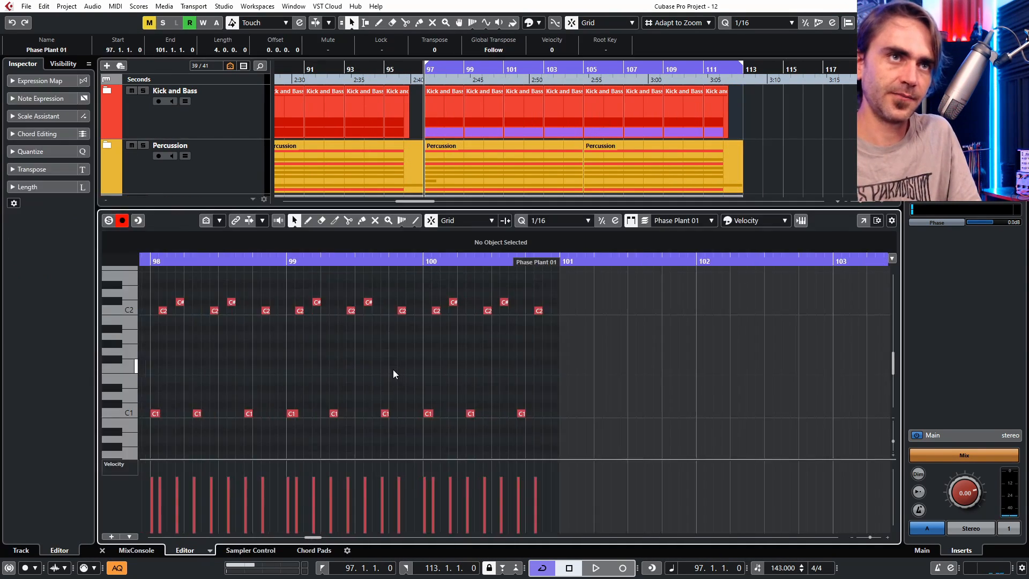
{"action": "scroll", "coordinate": [429, 349], "scroll_direction": "left", "scroll_amount": 3}
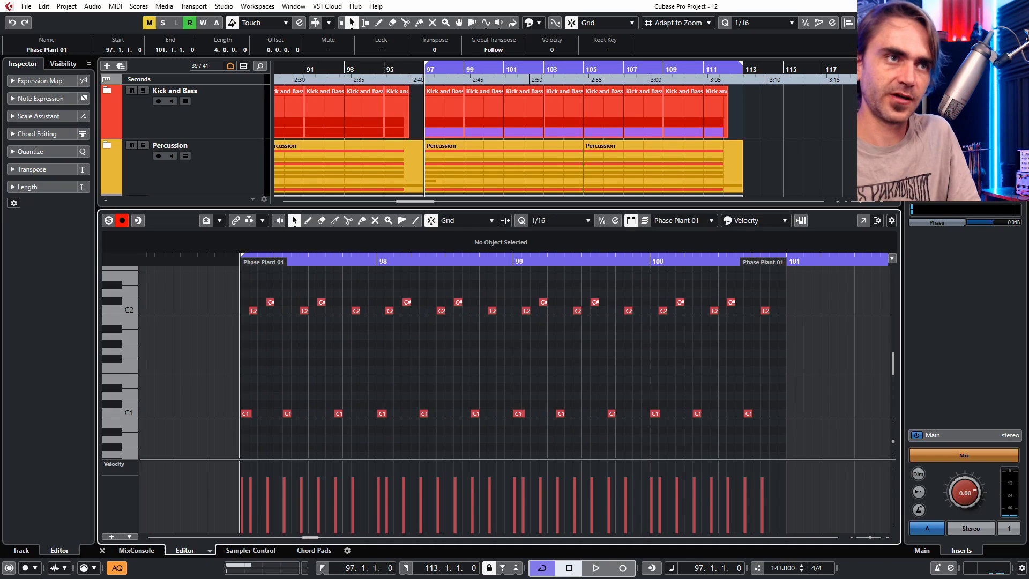
{"action": "left_click", "coordinate": [102, 551]}
- Add a Snap Heap to Lane 1 of Phase Plant and link its four buses into parallel buses 1a to 1d
{"action": "left_click", "coordinate": [76, 196]}
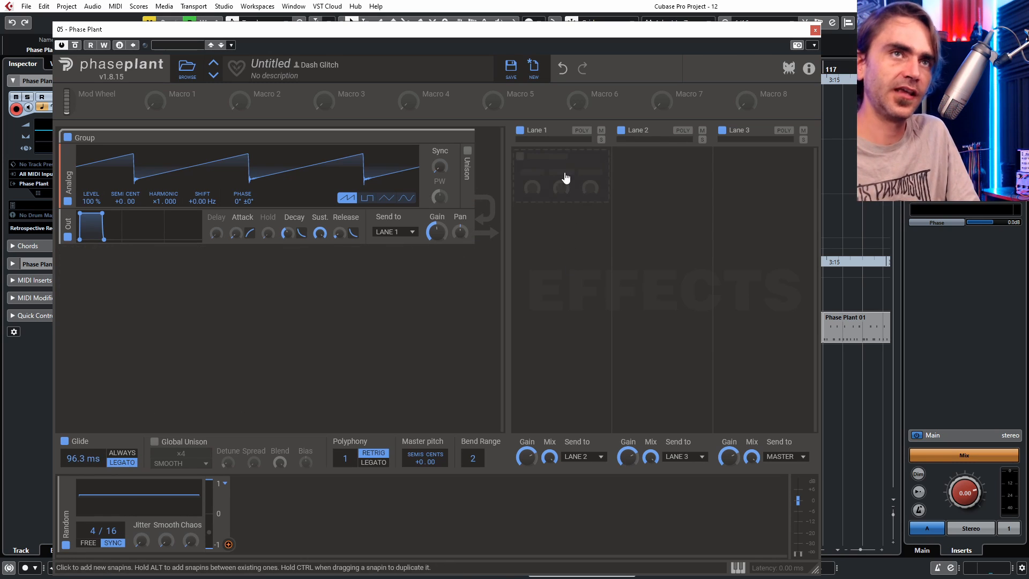
{"action": "left_click", "coordinate": [565, 178]}
{"action": "left_click", "coordinate": [742, 293]}
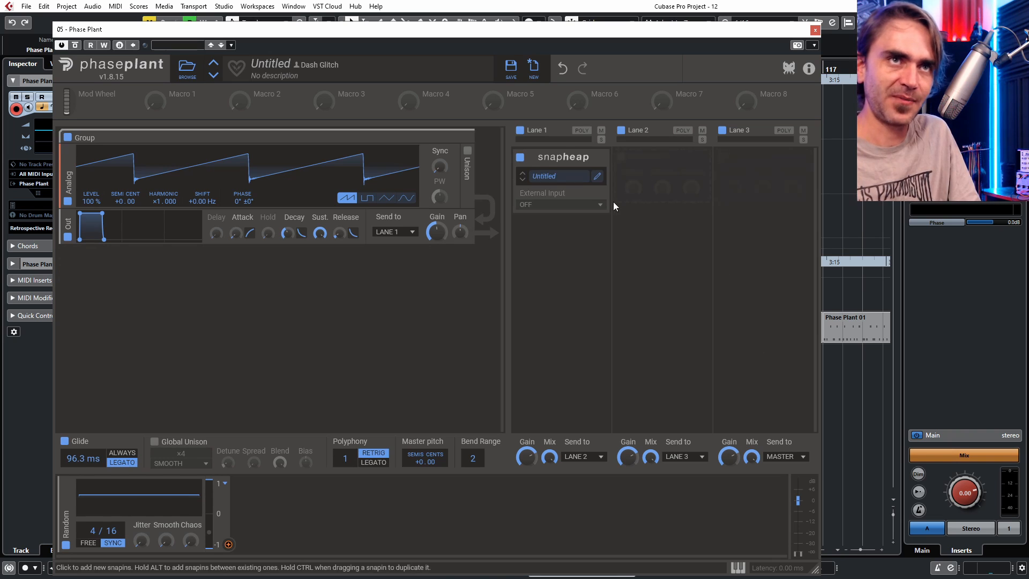
{"action": "left_click", "coordinate": [596, 175]}
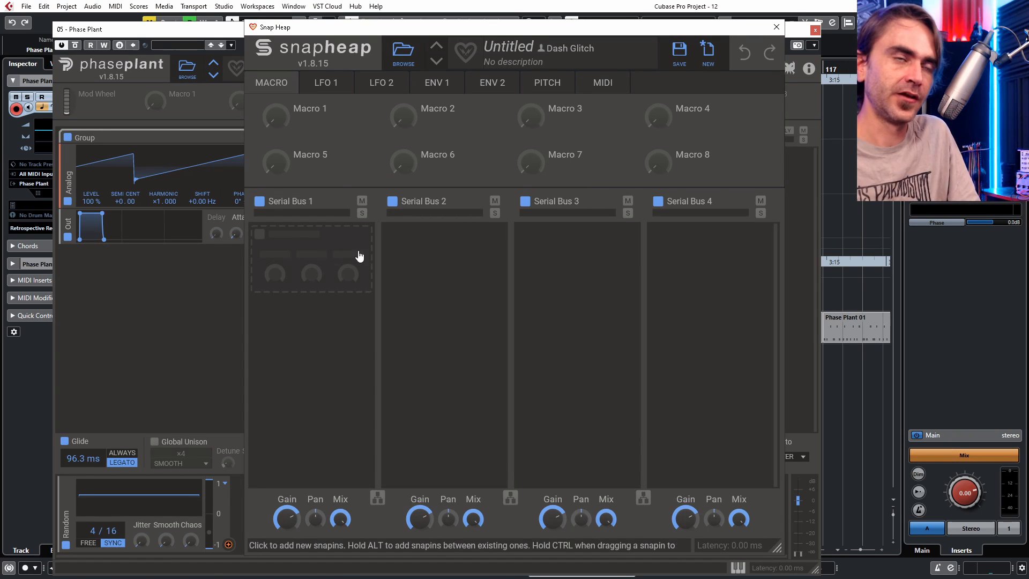
{"action": "left_click", "coordinate": [378, 498]}
{"action": "left_click", "coordinate": [507, 498]}
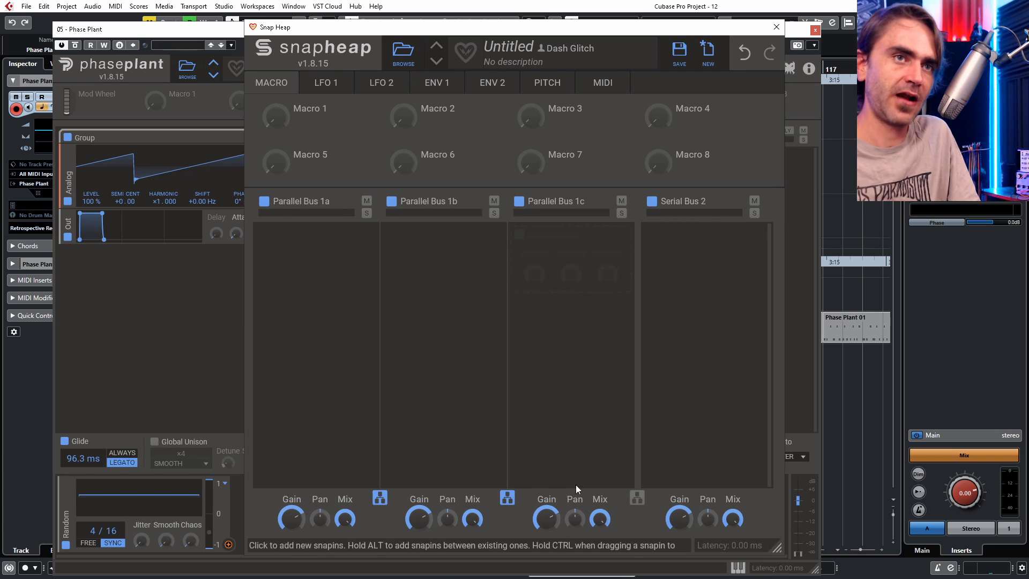
{"action": "left_click", "coordinate": [636, 497]}
- Add a band-pass Nonlinear Filter to Parallel Bus 1a and copy it to buses 1b, 1c and 1d
{"action": "left_click", "coordinate": [330, 255]}
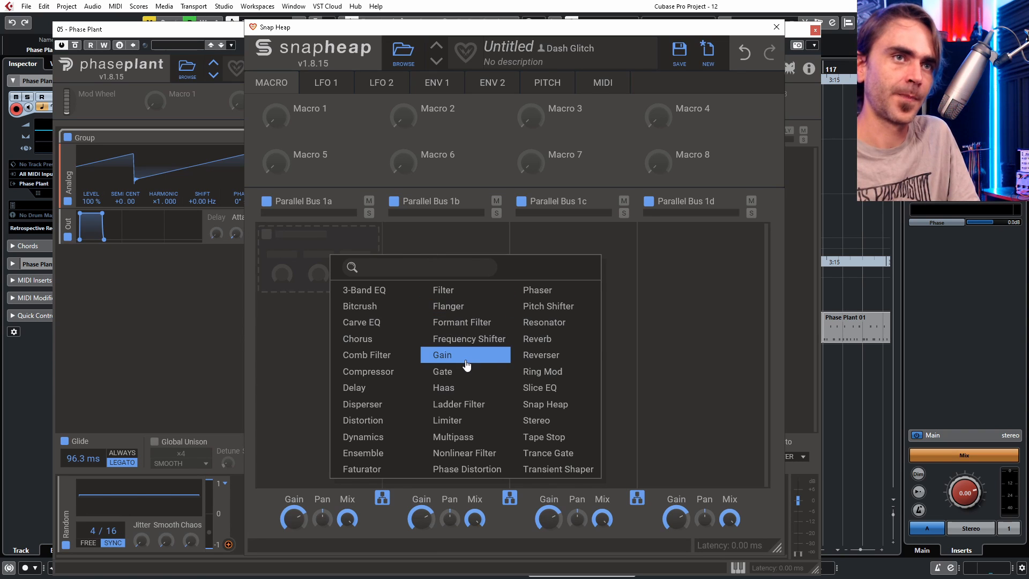
{"action": "left_click", "coordinate": [484, 460]}
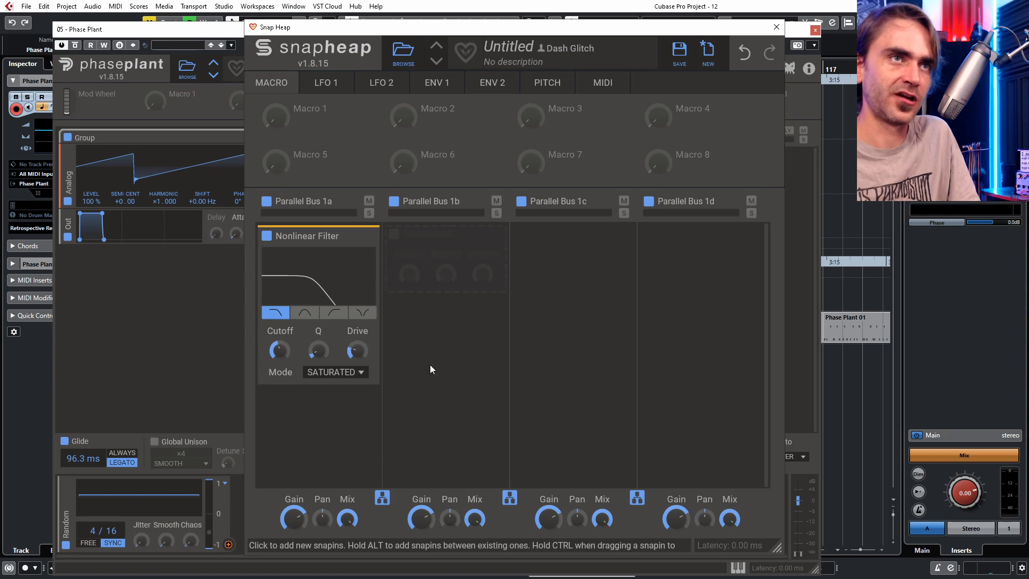
{"action": "left_click", "coordinate": [305, 314]}
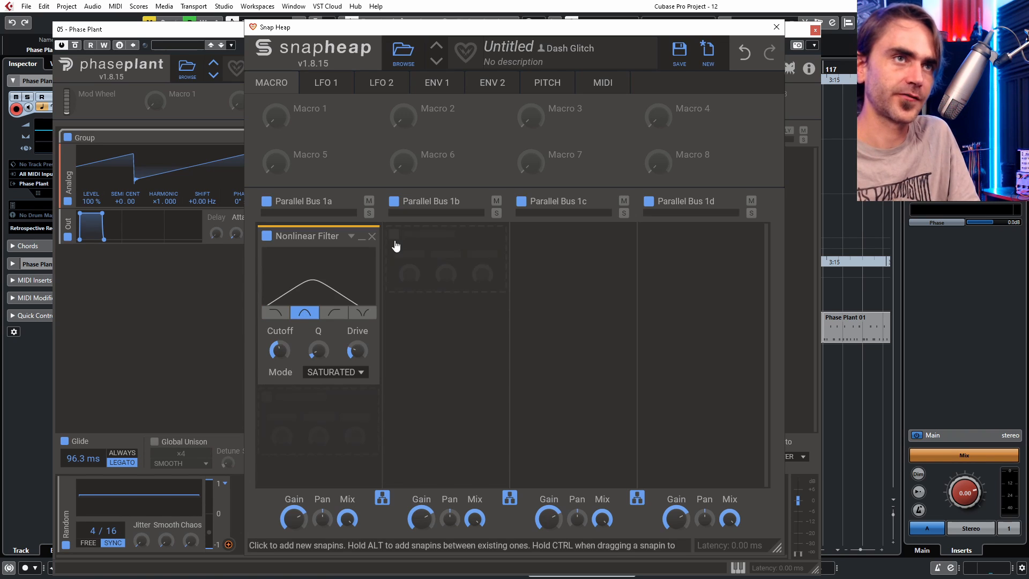
{"action": "left_click_drag", "start_coordinate": [303, 236], "coordinate": [716, 249], "text": "ctrl"}
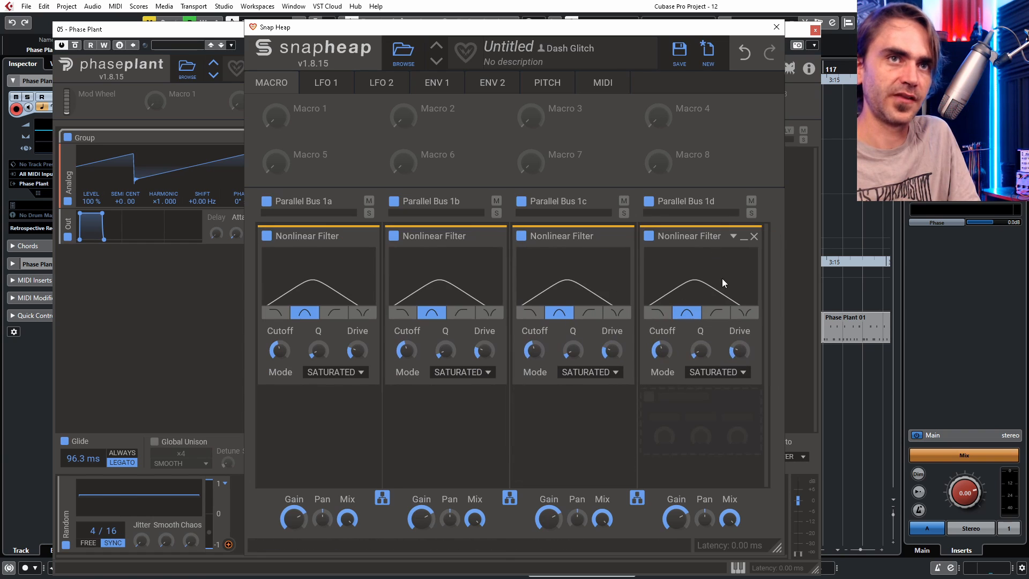
- Assign Macro 1 to the Cutoff of all four Nonlinear Filters at partial amounts and name the macro Filter
{"action": "left_click", "coordinate": [298, 123]}
{"action": "left_click", "coordinate": [280, 365]}
{"action": "left_click", "coordinate": [407, 365]}
{"action": "left_click", "coordinate": [535, 365]}
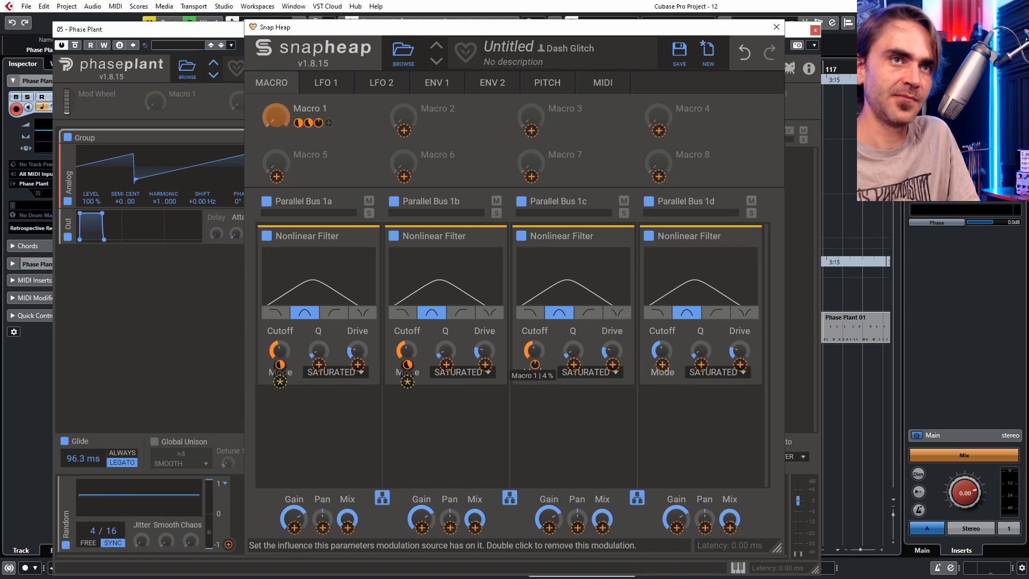
{"action": "left_click", "coordinate": [662, 365]}
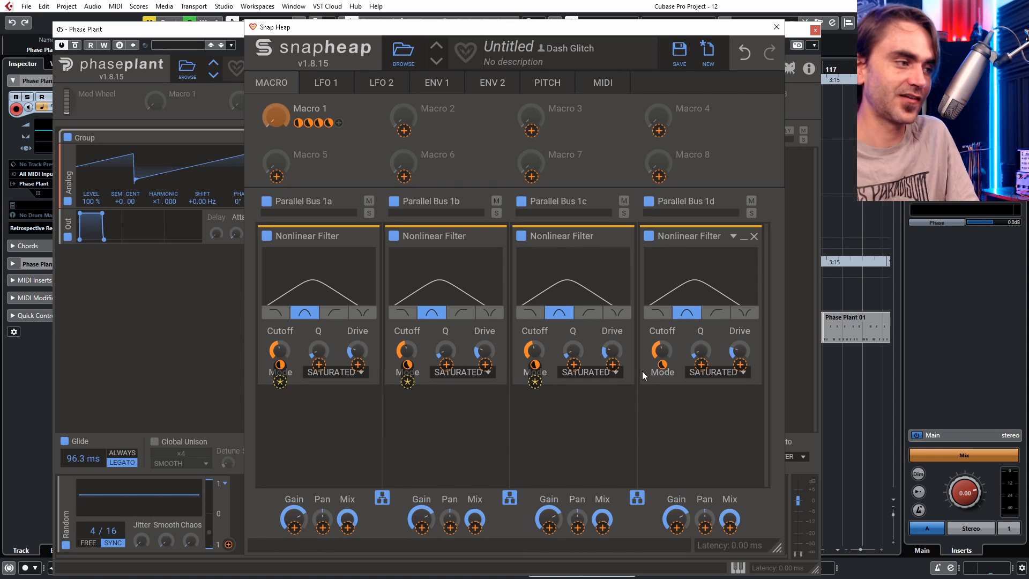
{"action": "left_click", "coordinate": [340, 451]}
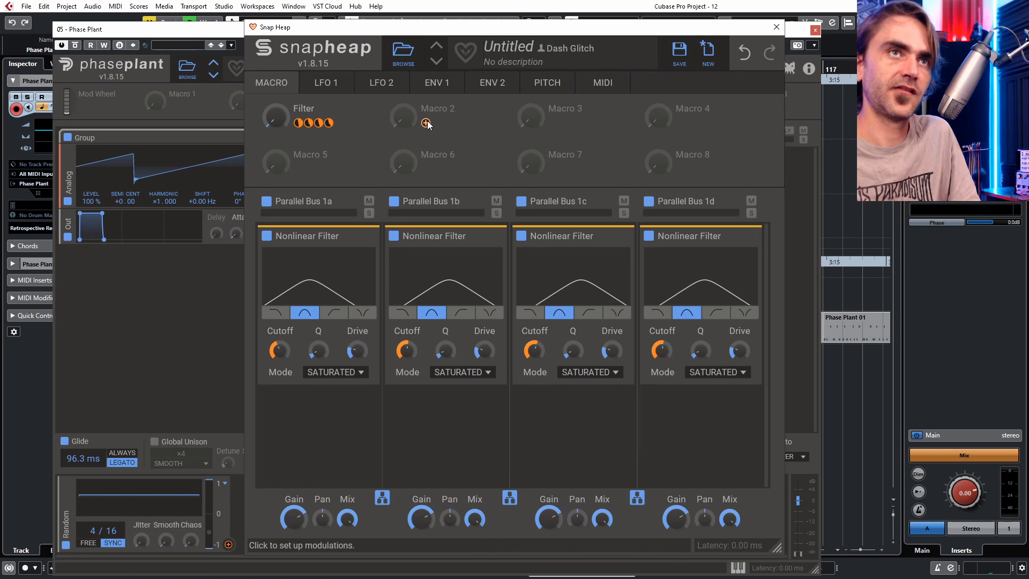
- Assign Macro 2 to the Q of all four Nonlinear Filters at full amount and name the macro Q
{"action": "left_click", "coordinate": [425, 123]}
{"action": "left_click", "coordinate": [318, 364]}
{"action": "left_click", "coordinate": [447, 364]}
{"action": "double_click", "coordinate": [442, 111]}
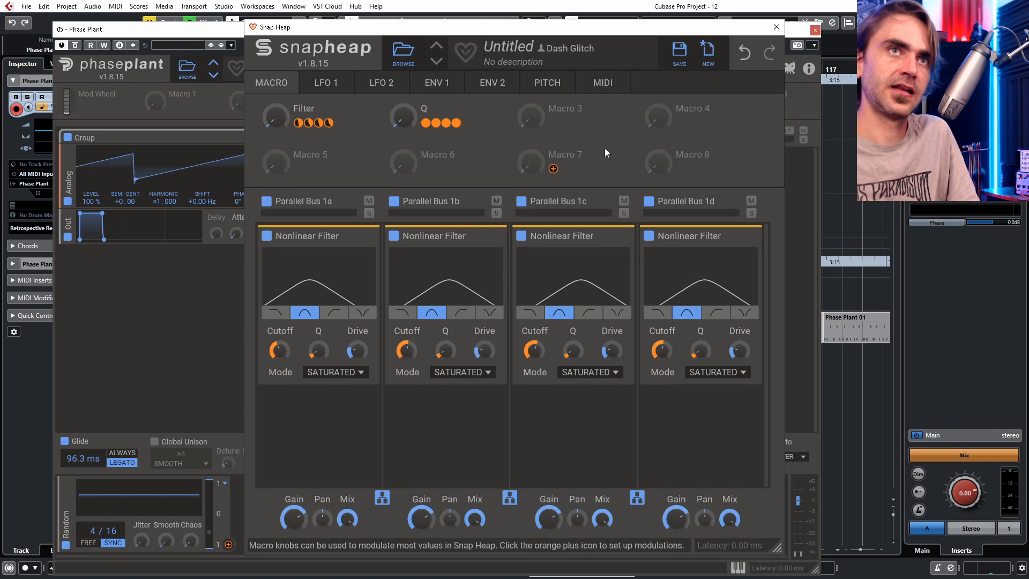
- Assign Macro 3 to the Drive of all four Nonlinear Filters at 100% and name the macro Drive
{"action": "left_click", "coordinate": [553, 123]}
{"action": "left_click", "coordinate": [358, 364]}
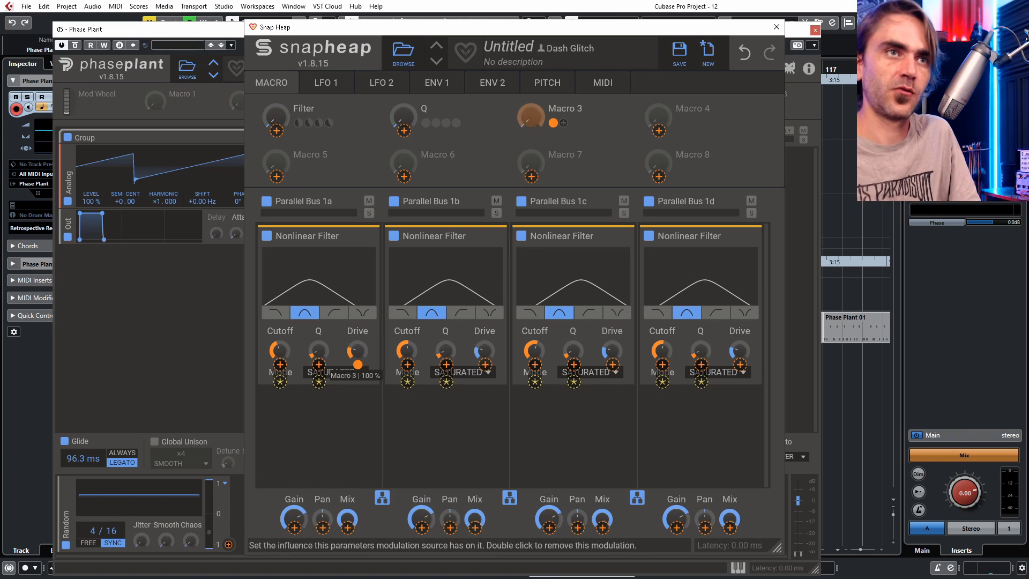
{"action": "left_click", "coordinate": [485, 365]}
{"action": "left_click", "coordinate": [613, 364]}
{"action": "left_click", "coordinate": [739, 365]}
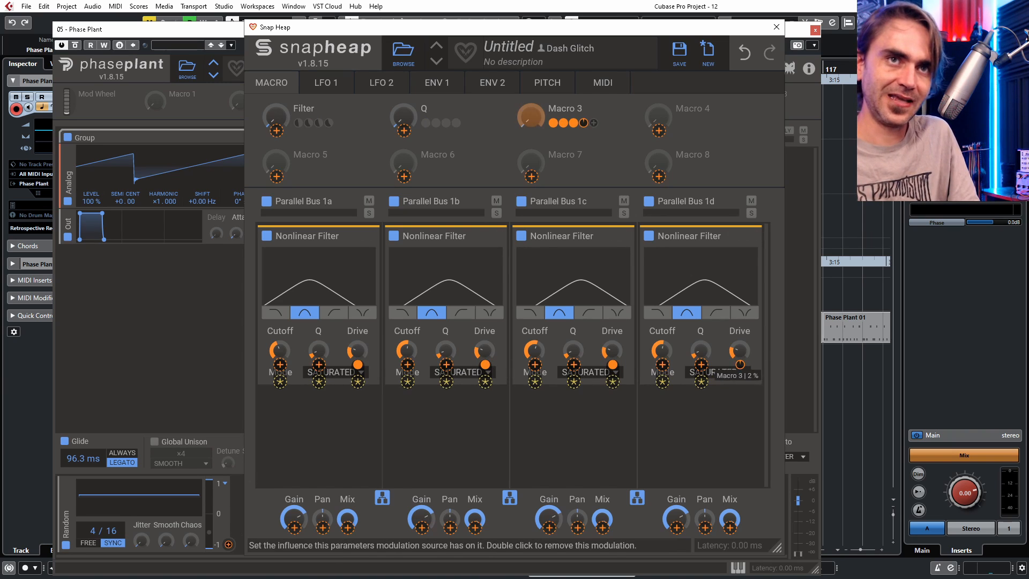
{"action": "left_click", "coordinate": [529, 117]}
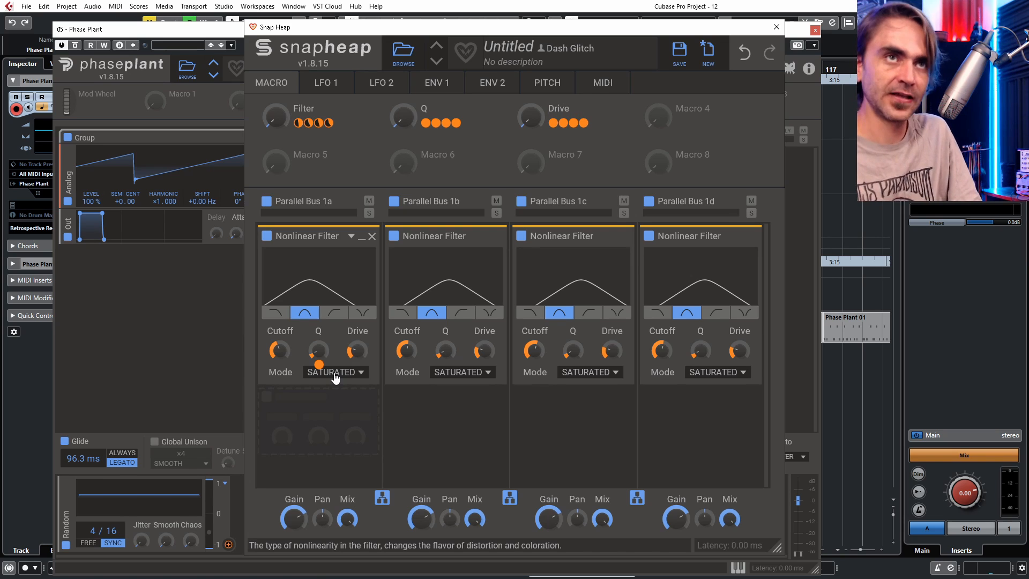
- Assign the Random modulator to the Filter macro of the Lane 1 Snap Heap at a partial amount
{"action": "left_click", "coordinate": [463, 376]}
{"action": "left_click", "coordinate": [615, 466]}
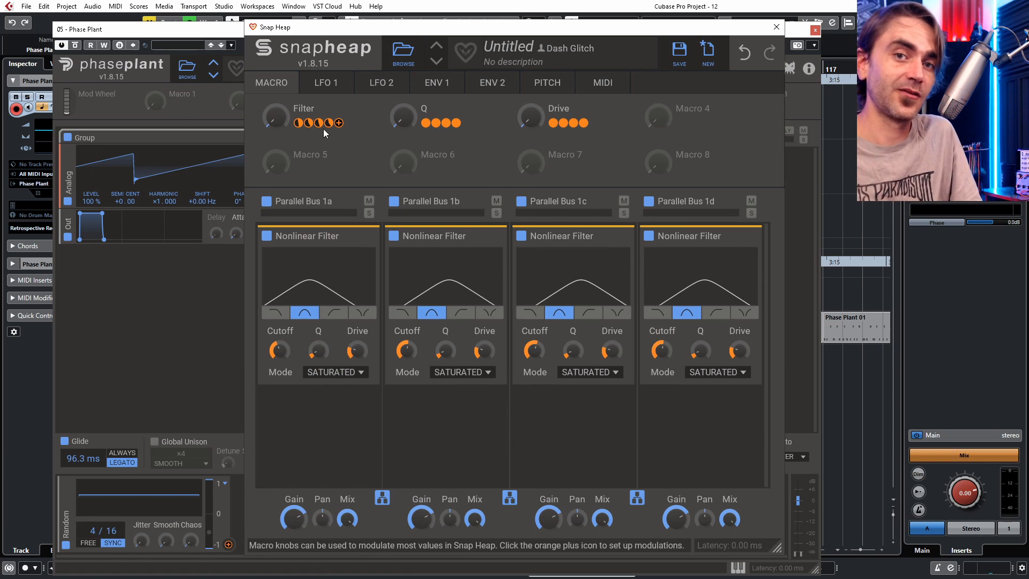
{"action": "left_click", "coordinate": [776, 26]}
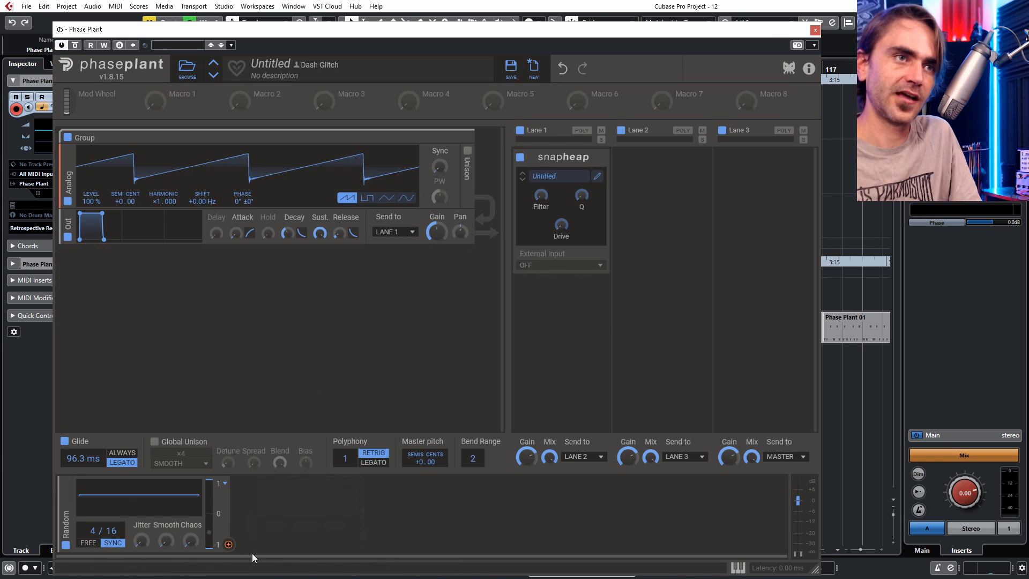
{"action": "left_click_drag", "start_coordinate": [229, 544], "coordinate": [667, 271]}
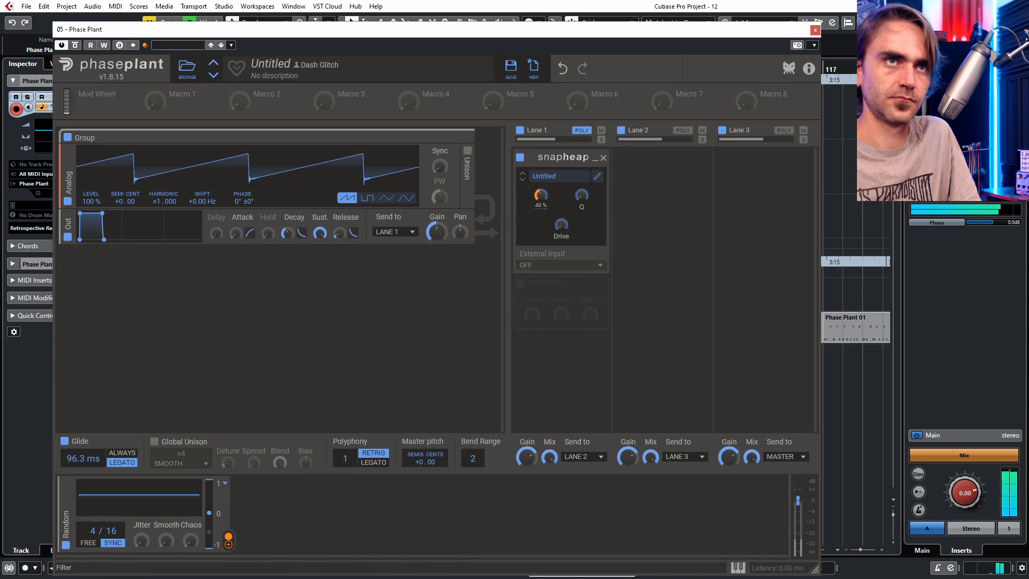
{"action": "left_click_drag", "start_coordinate": [541, 205], "coordinate": [541, 215]}
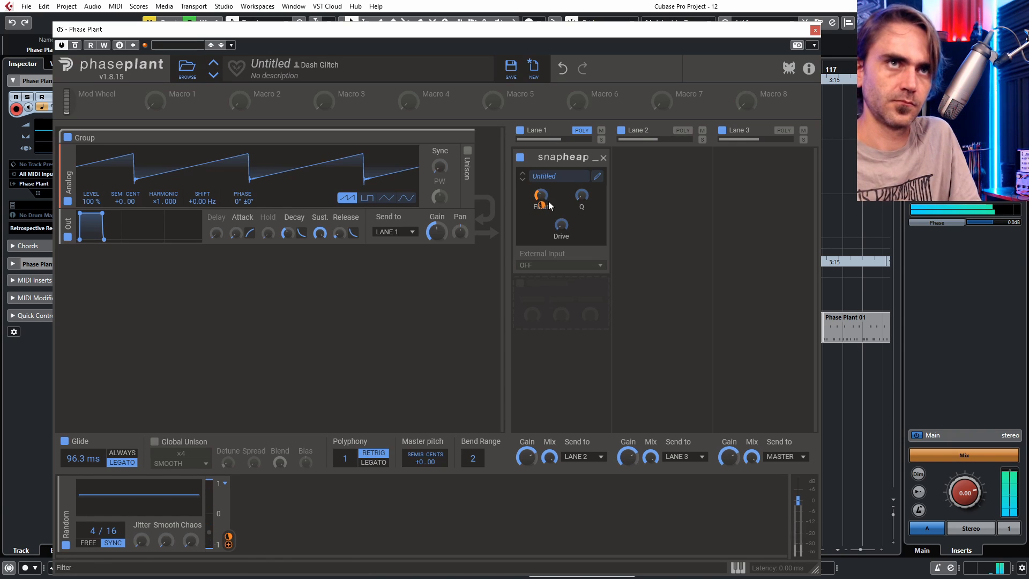
- Raise the Q and Drive macros inside the Lane 1 Snap Heap, closing its editor when done
{"action": "left_click", "coordinate": [597, 176]}
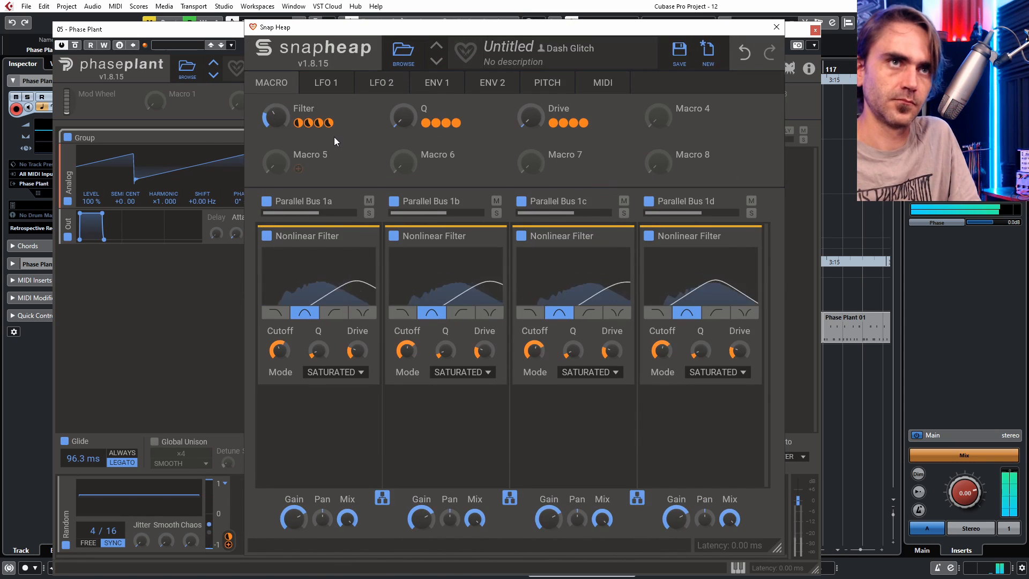
{"action": "left_click_drag", "start_coordinate": [397, 121], "coordinate": [397, 98]}
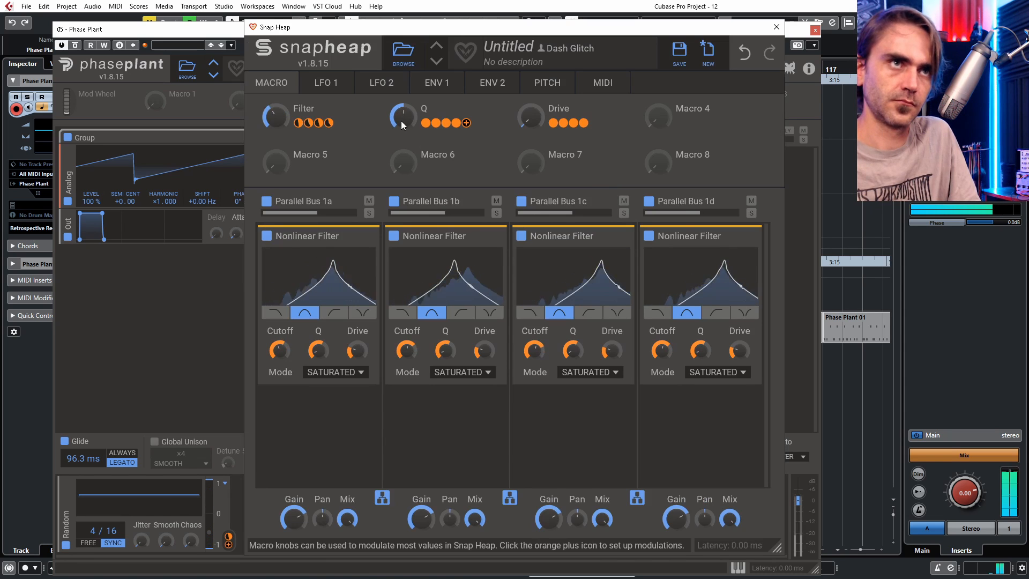
{"action": "left_click_drag", "start_coordinate": [400, 121], "coordinate": [401, 110]}
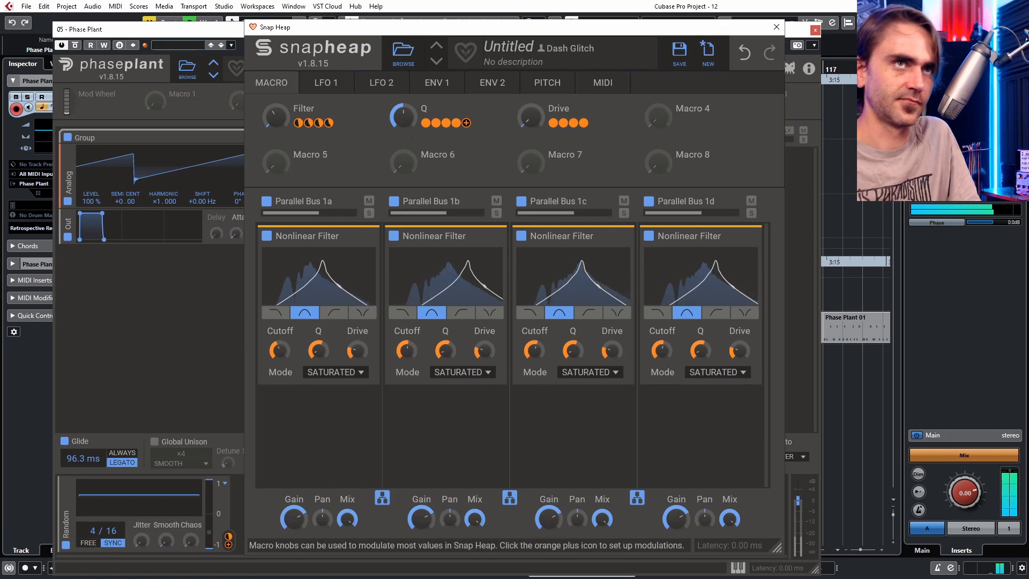
{"action": "mouse_move", "coordinate": [529, 118]}
{"action": "left_mouse_down"}
{"action": "mouse_move", "coordinate": [530, 104]}
{"action": "mouse_move", "coordinate": [533, 126]}
{"action": "left_mouse_up"}
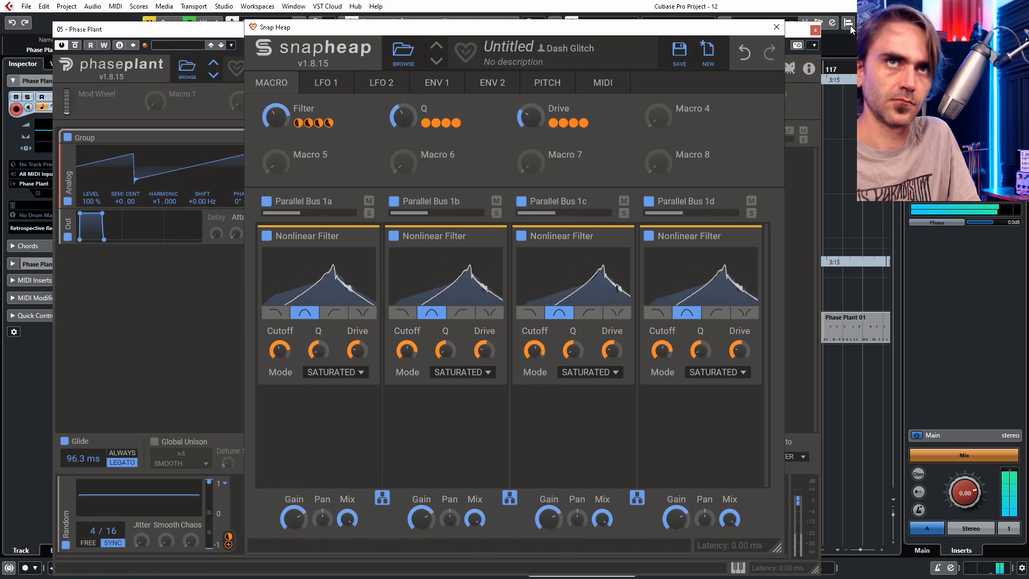
{"action": "left_click", "coordinate": [776, 27]}
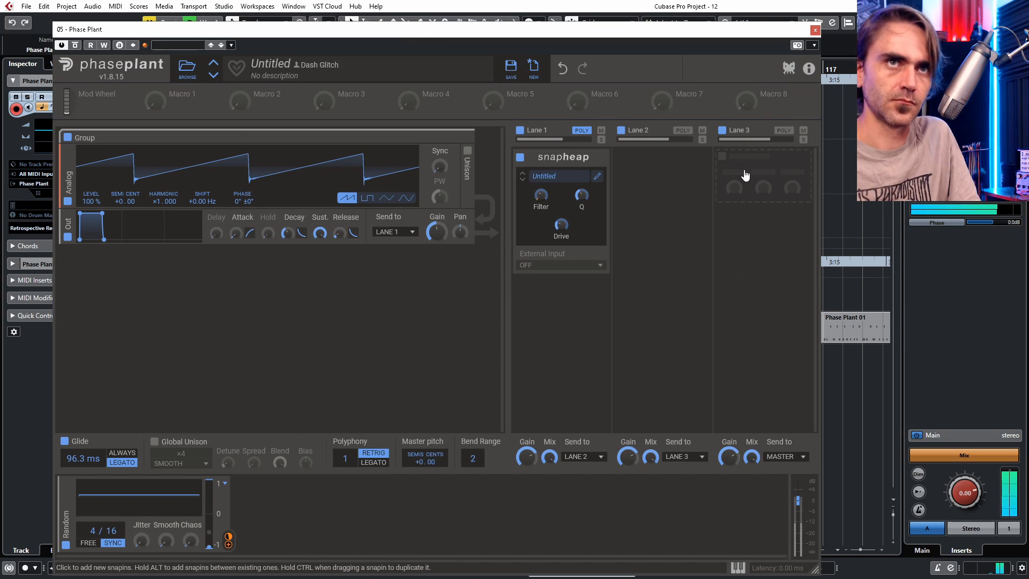
- Add a Snap Heap to Lane 3 and load the delrev preset into it
{"action": "left_click", "coordinate": [744, 173]}
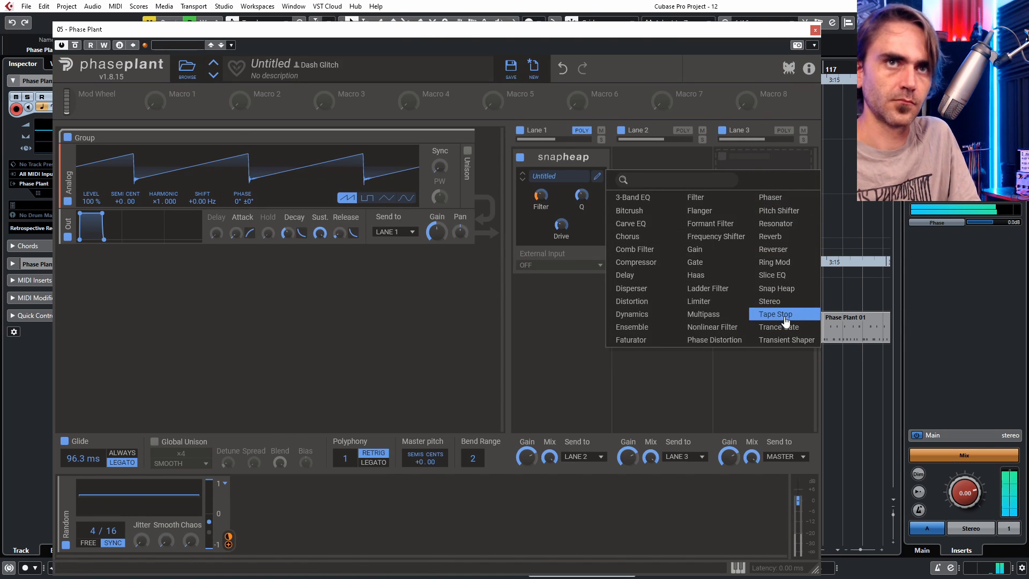
{"action": "left_click", "coordinate": [787, 290]}
{"action": "left_click", "coordinate": [798, 182]}
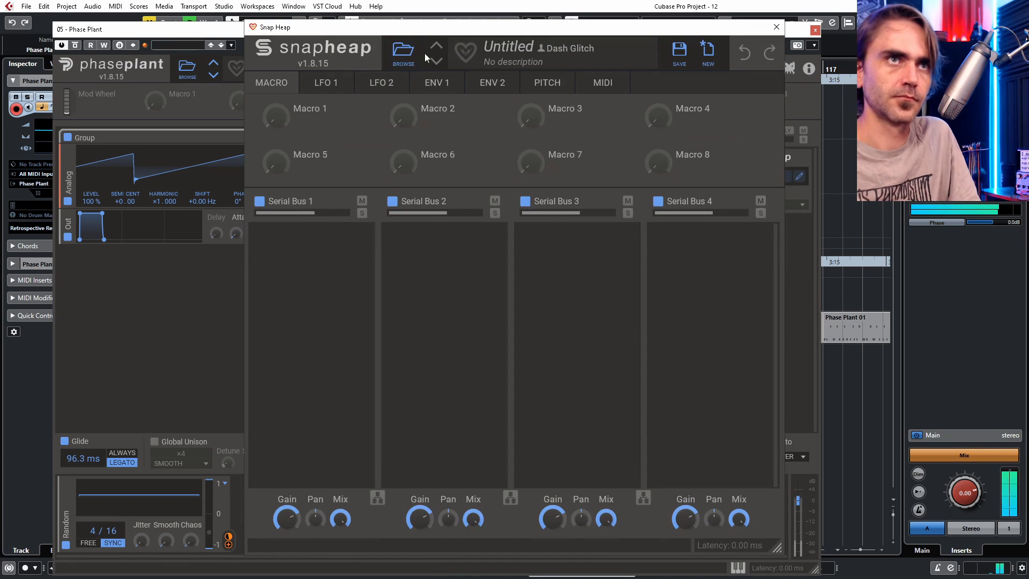
{"action": "left_click", "coordinate": [403, 52]}
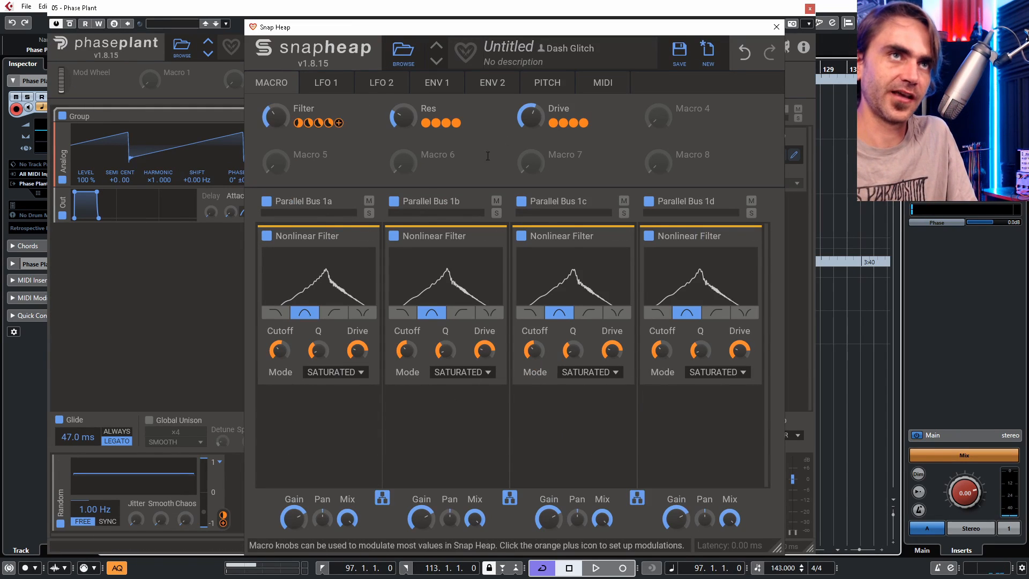
- During playback, set the four Nonlinear Filter modes to Biased, Digital, Metallic and Clipped on buses 1a, 1b, 1c and 1d
{"action": "key", "text": "space"}
{"action": "left_click", "coordinate": [342, 372]}
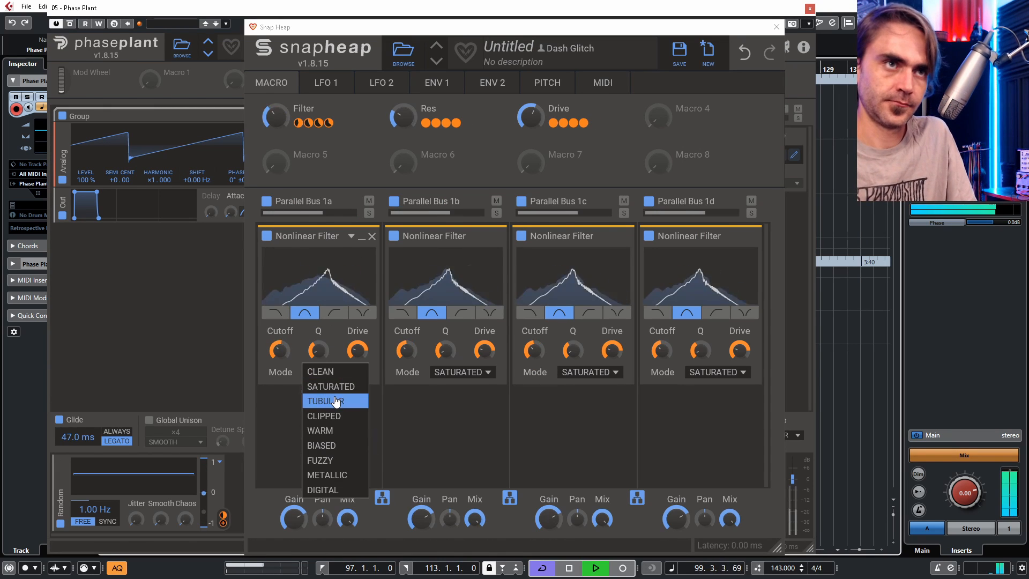
{"action": "left_click", "coordinate": [322, 446]}
{"action": "left_click", "coordinate": [466, 372]}
{"action": "left_click", "coordinate": [450, 489]}
{"action": "left_click", "coordinate": [590, 372]}
{"action": "left_click", "coordinate": [582, 475]}
{"action": "left_click", "coordinate": [715, 372]}
{"action": "left_click", "coordinate": [706, 416]}
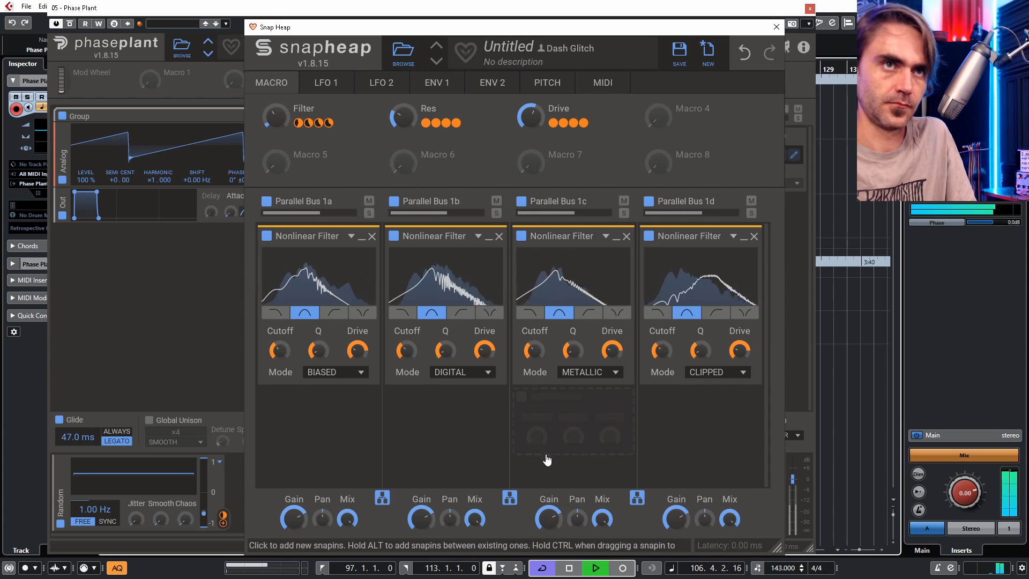
- Adjust the Cutoffs and their Filter macro modulation on buses 1c and 1d, readjust the Filter macro and close the Snap Heap editor
{"action": "left_click_drag", "start_coordinate": [534, 351], "coordinate": [535, 378]}
{"action": "left_click_drag", "start_coordinate": [665, 362], "coordinate": [668, 348]}
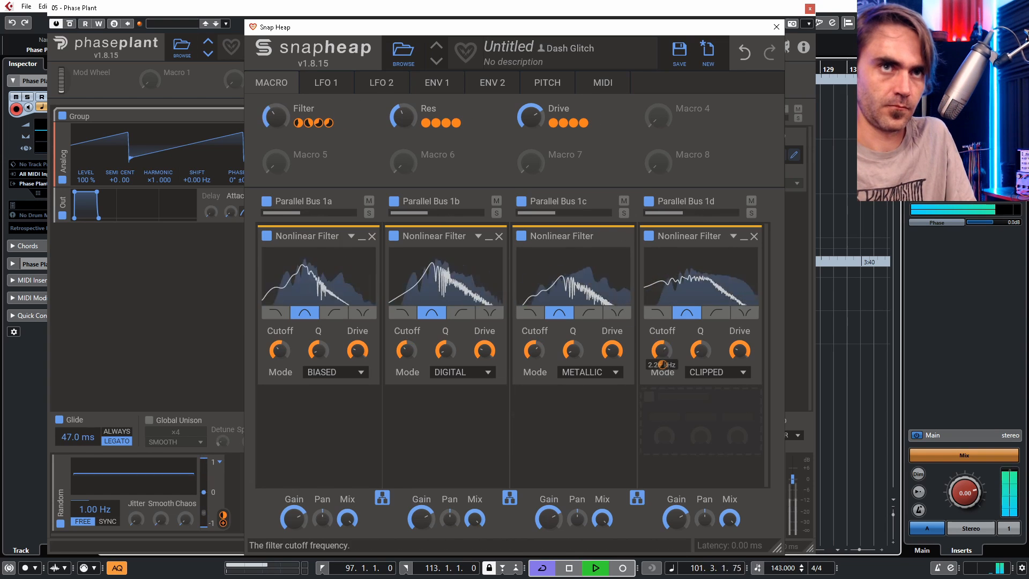
{"action": "left_click_drag", "start_coordinate": [275, 117], "coordinate": [275, 123]}
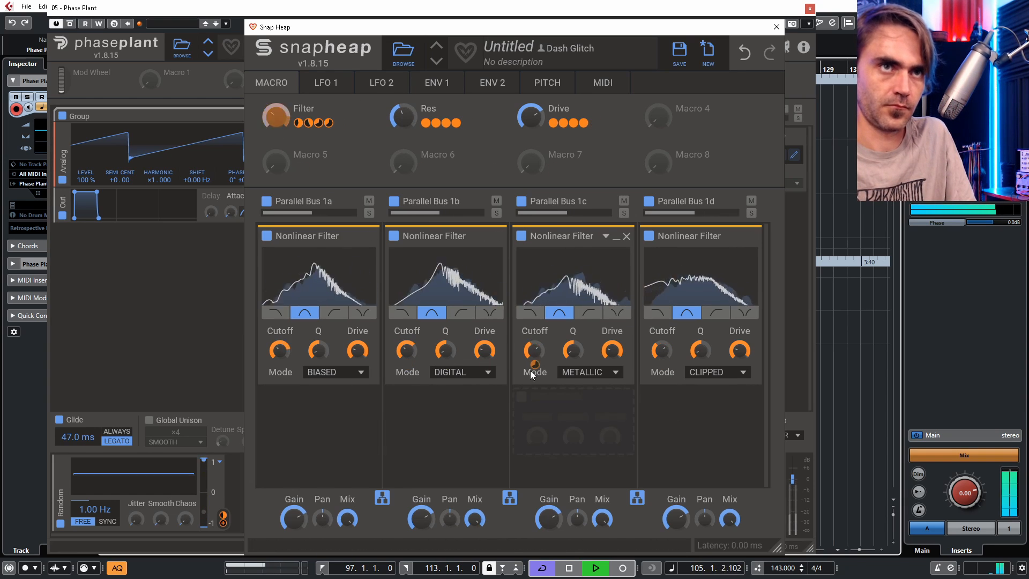
{"action": "mouse_move", "coordinate": [665, 351]}
{"action": "left_mouse_down"}
{"action": "mouse_move", "coordinate": [662, 373]}
{"action": "mouse_move", "coordinate": [658, 362]}
{"action": "mouse_move", "coordinate": [699, 351]}
{"action": "left_mouse_up"}
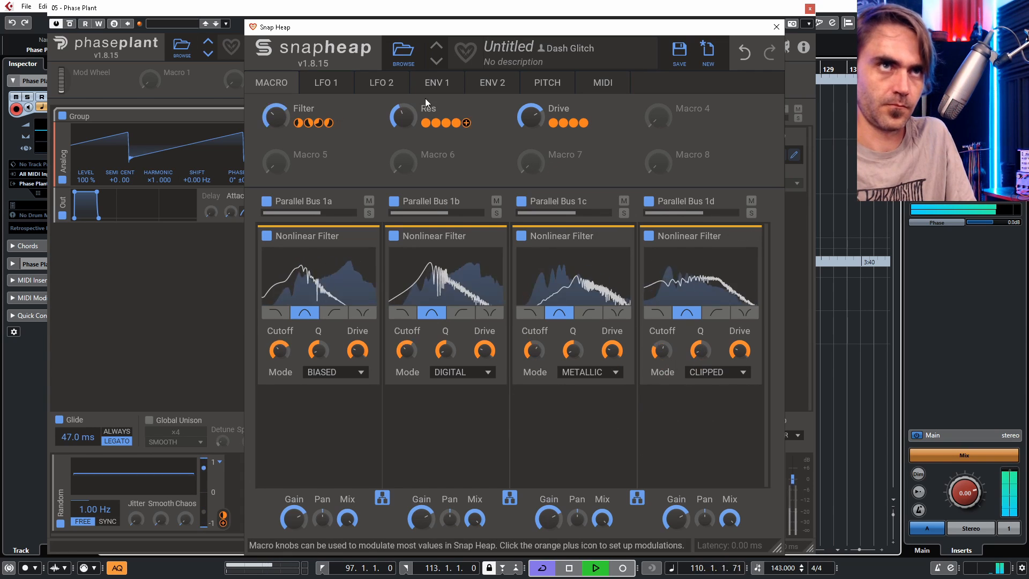
{"action": "key", "text": "space"}
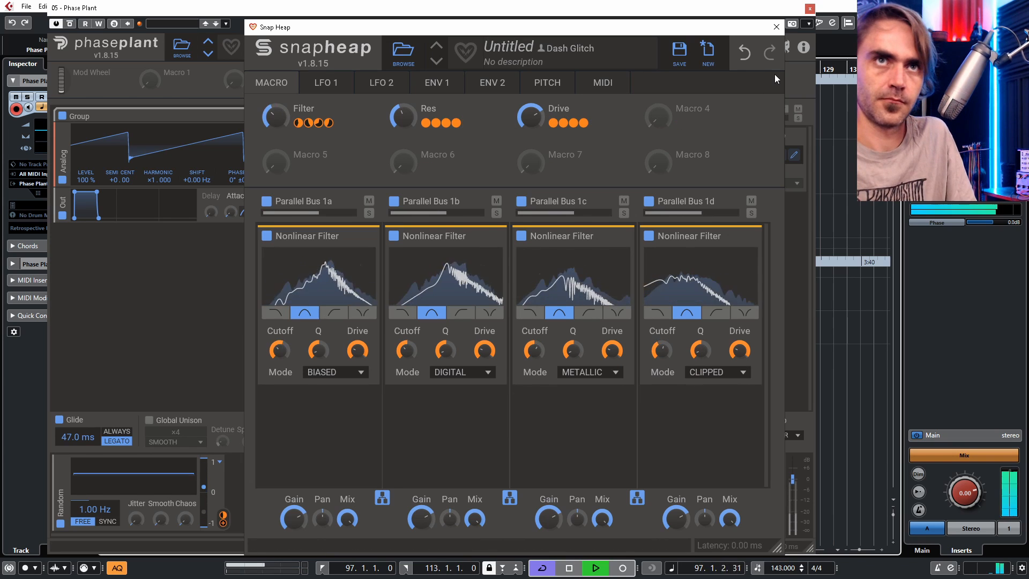
{"action": "left_click", "coordinate": [776, 27]}
- Lower Lane 1's Mix slightly and adjust its Gain while auditioning the patch
{"action": "key", "text": "space"}
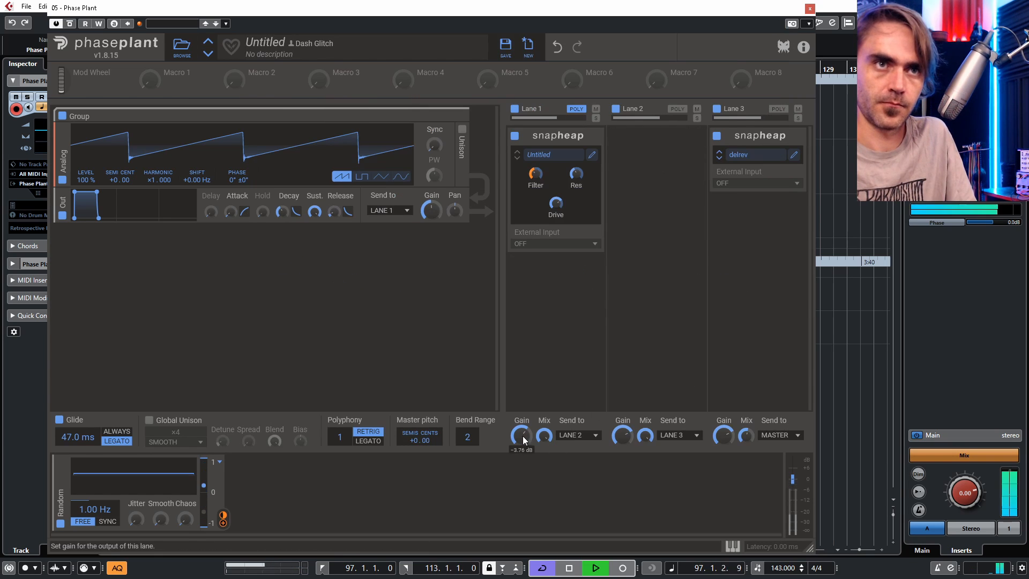
{"action": "left_click_drag", "start_coordinate": [544, 437], "coordinate": [544, 514]}
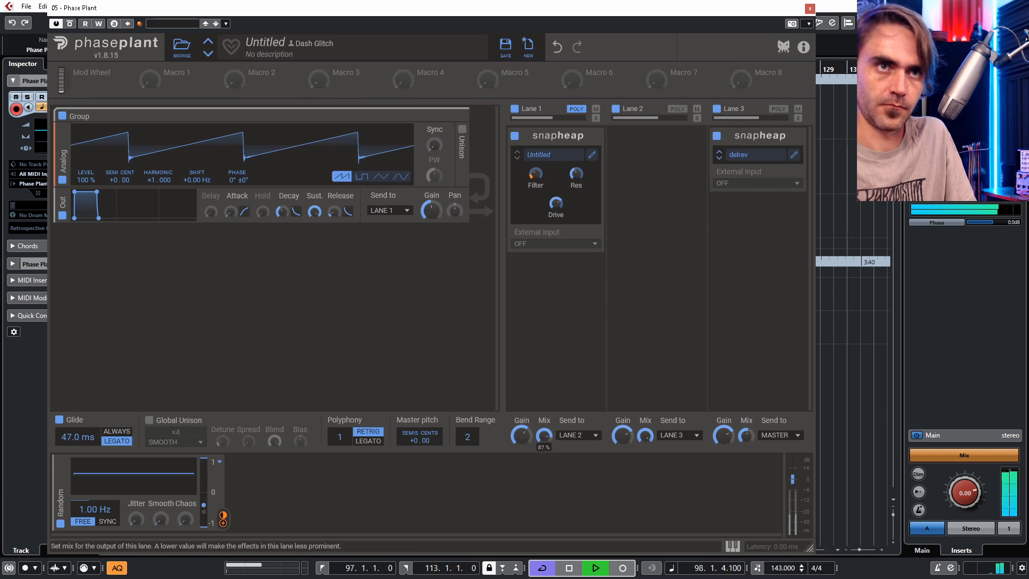
{"action": "left_click_drag", "start_coordinate": [521, 436], "coordinate": [548, 370]}
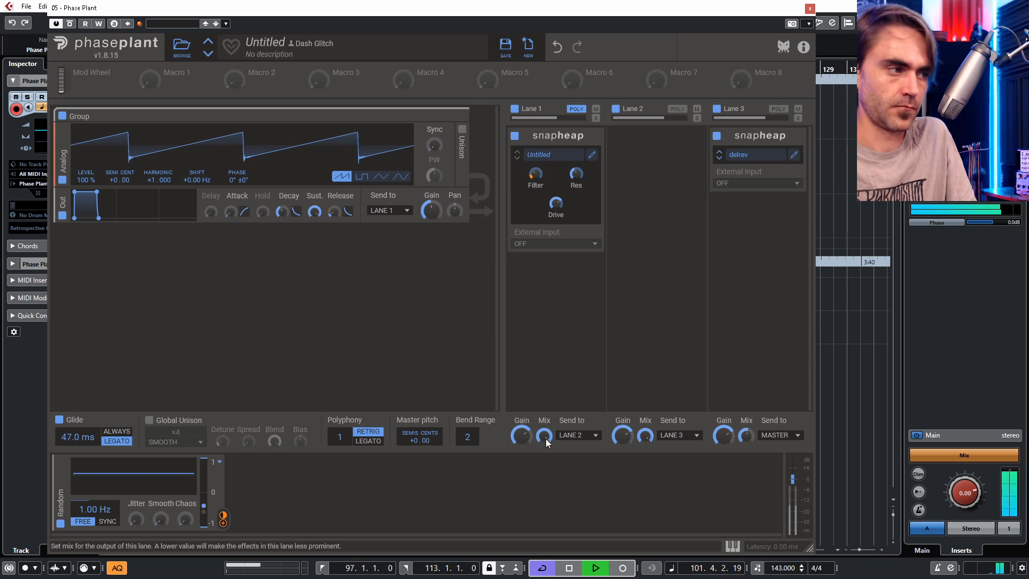
{"action": "left_click_drag", "start_coordinate": [545, 438], "coordinate": [545, 515]}
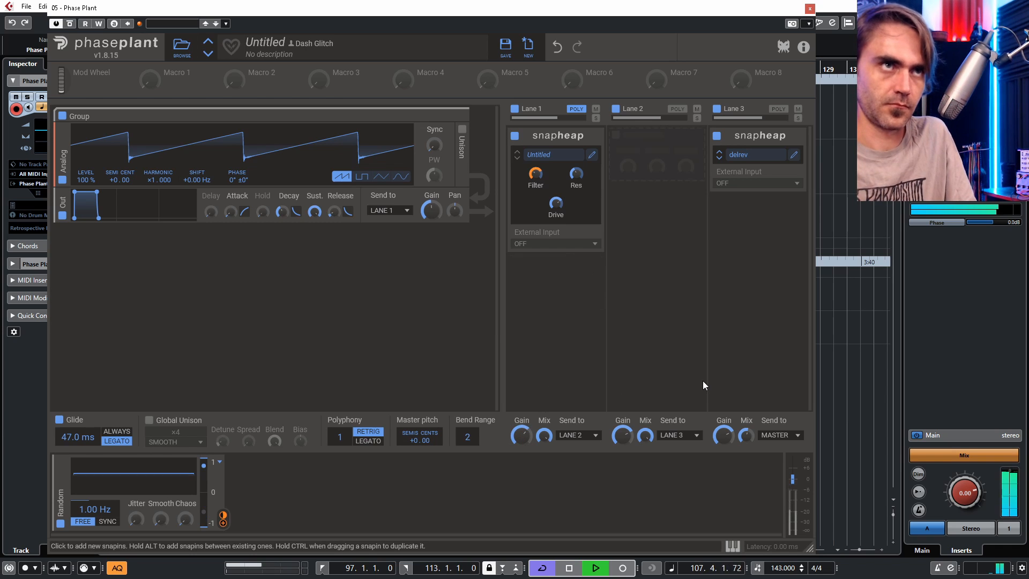
{"action": "key", "text": "space"}
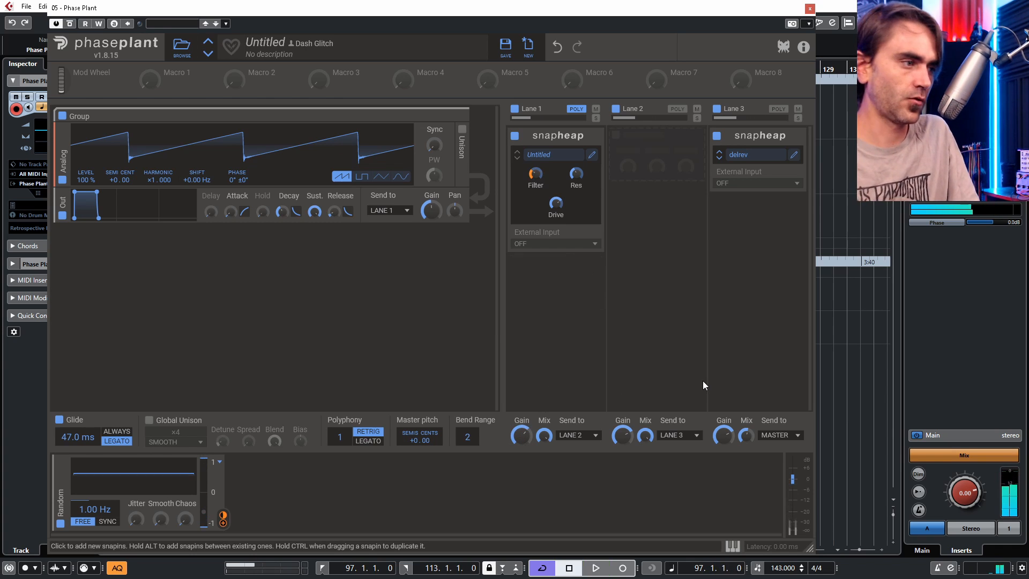
{"action": "key", "text": "space"}
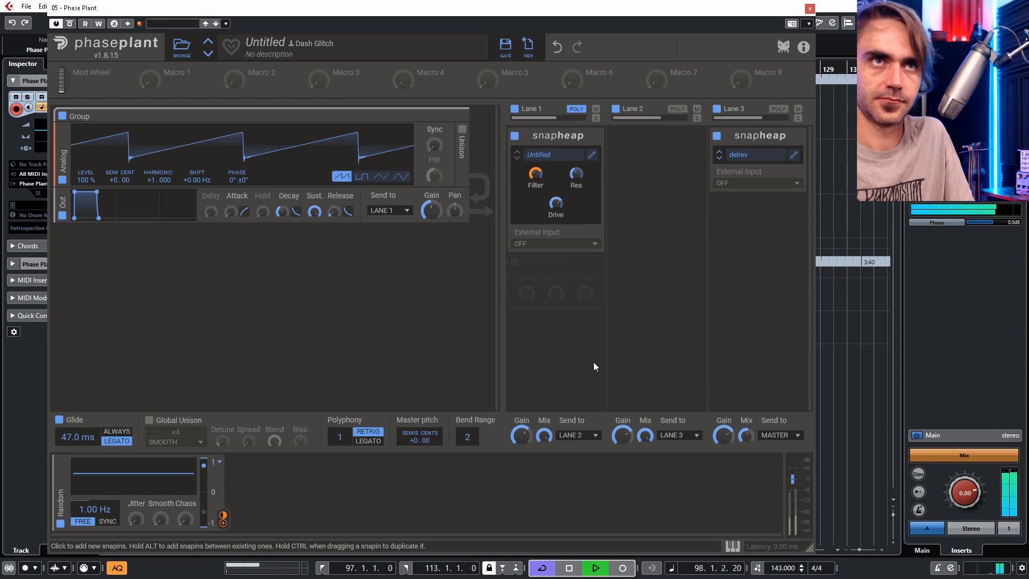
- Save the patch as the preset Non Linear Farts 2 and close the Phase Plant window
{"action": "left_click", "coordinate": [507, 47]}
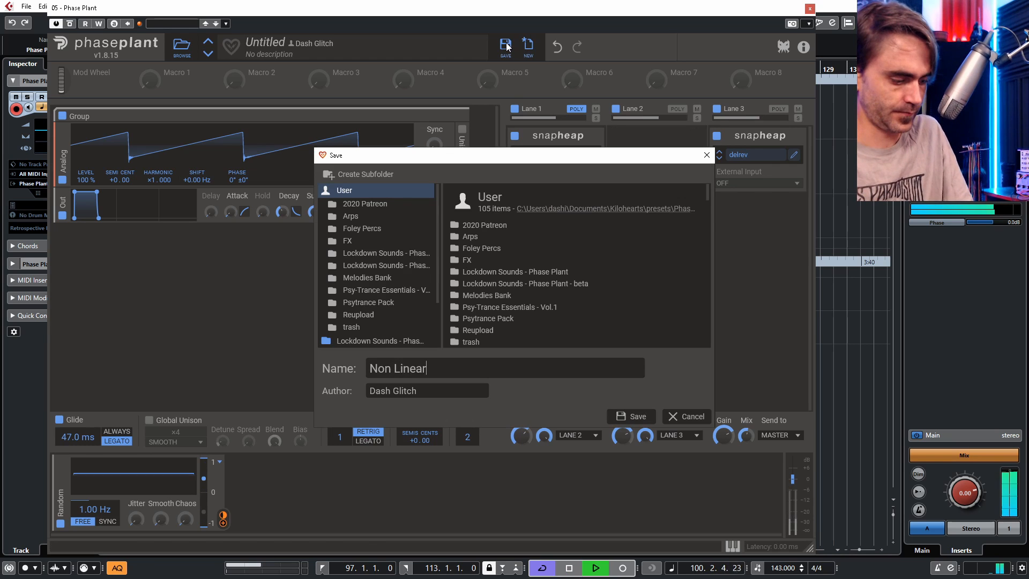
{"action": "key", "text": "Return"}
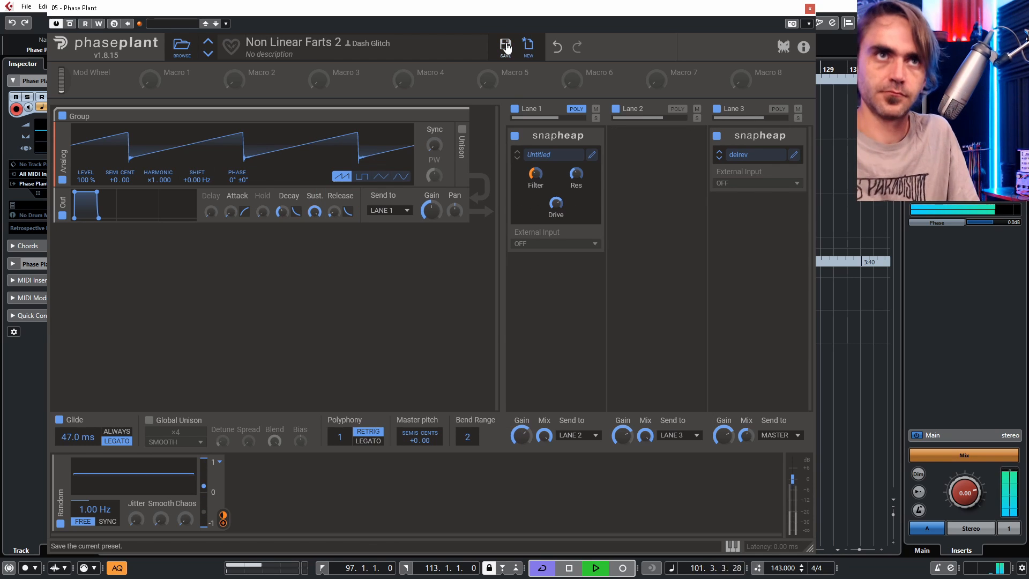
{"action": "left_click", "coordinate": [810, 9]}
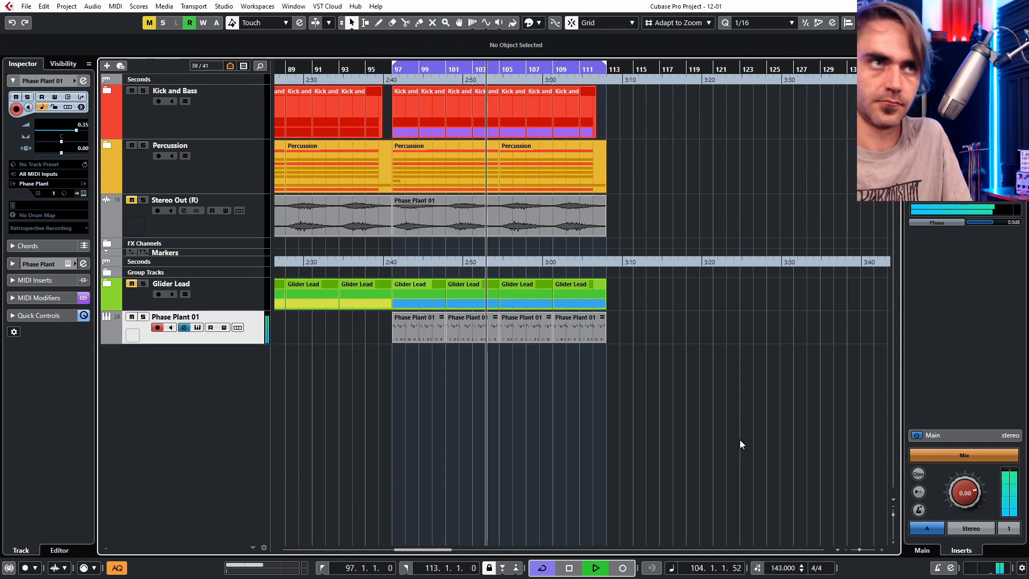